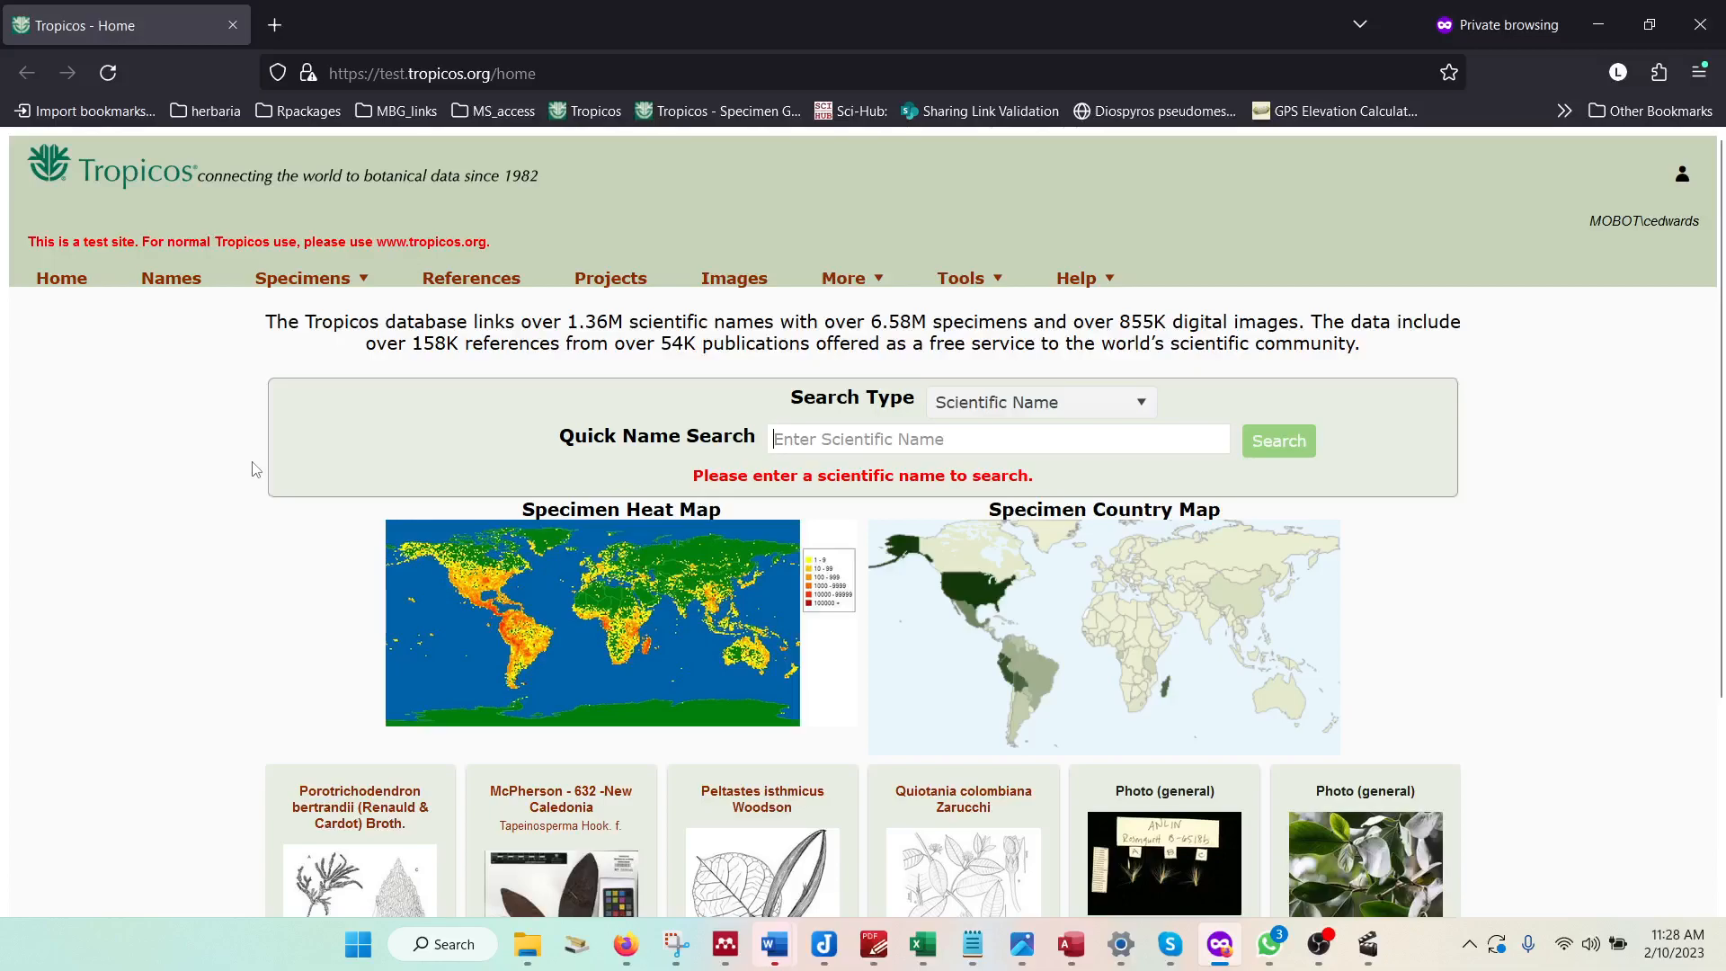
# Open the collection search, enter the senior collector's surname and switch to the advanced search fields
pyautogui.click(297, 290)
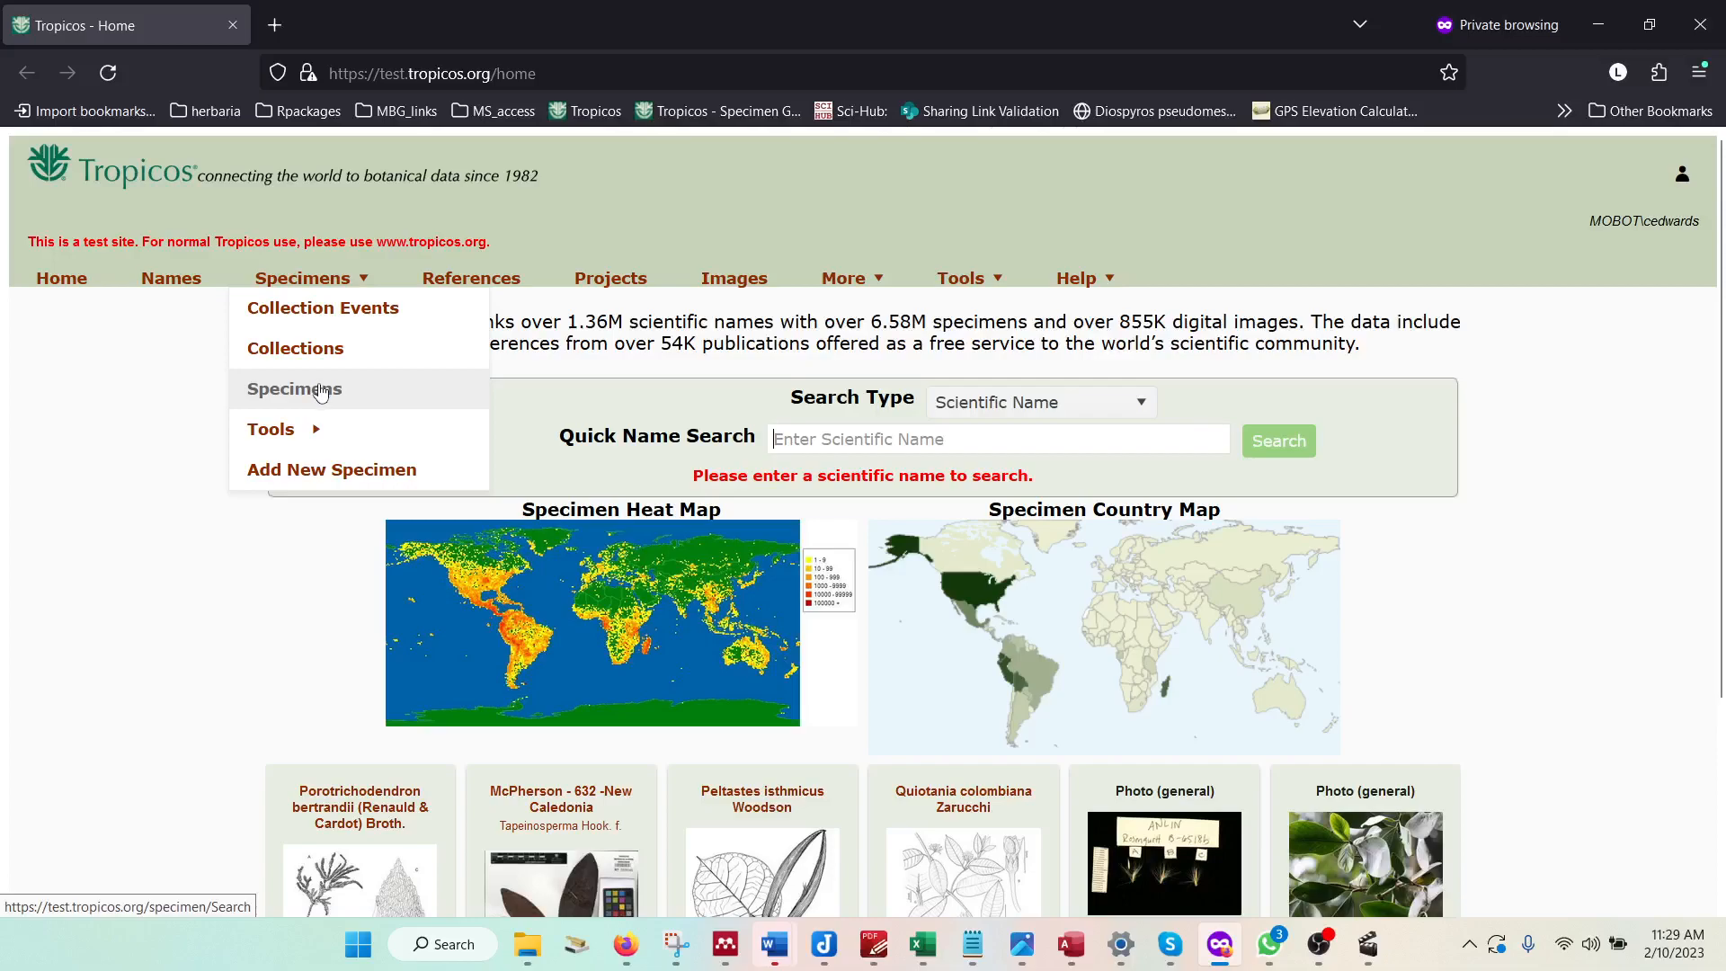
pyautogui.click(276, 362)
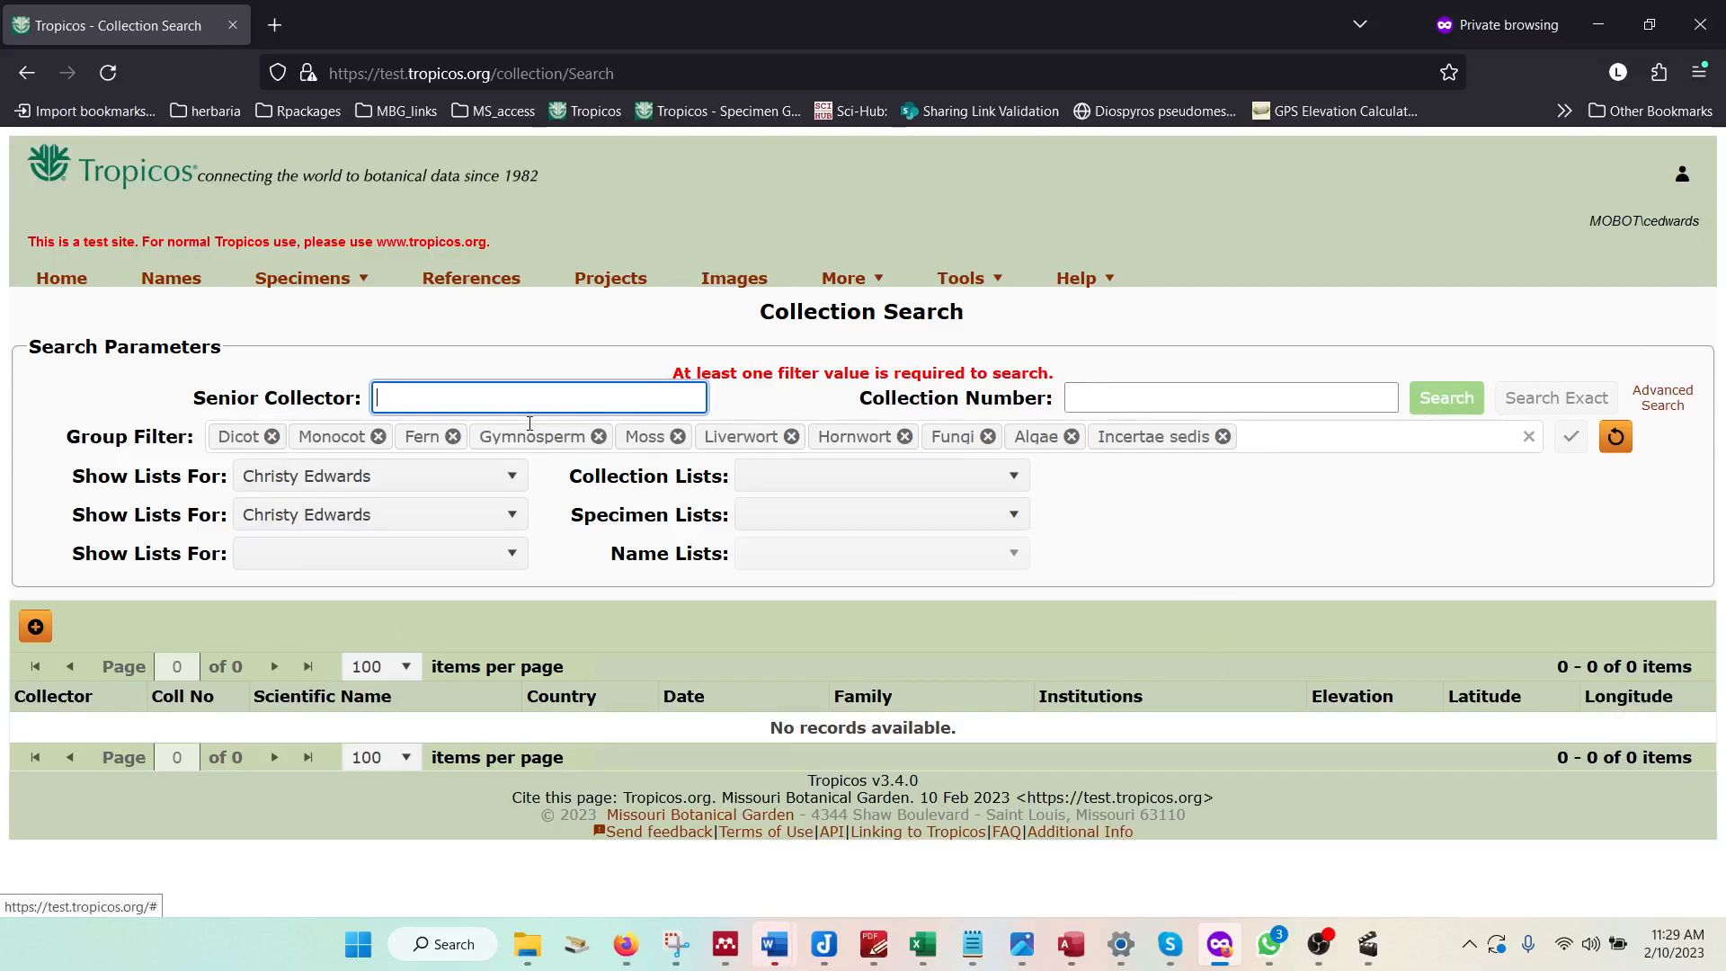
pyautogui.write('linan')
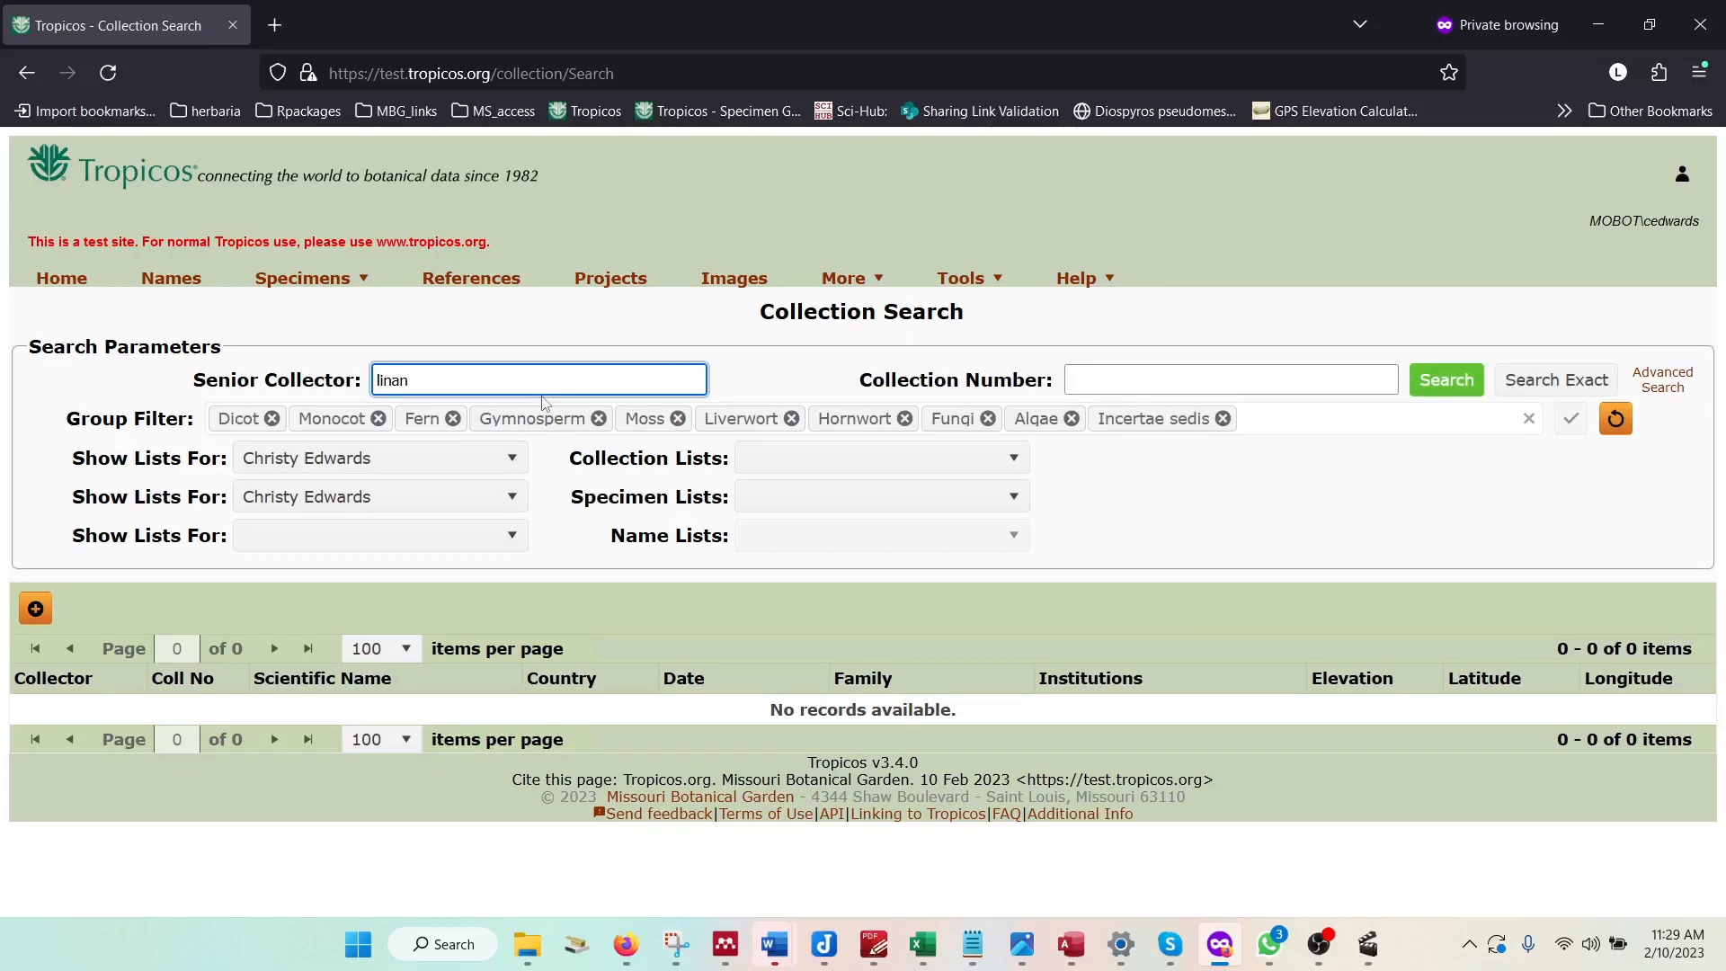
pyautogui.click(1668, 383)
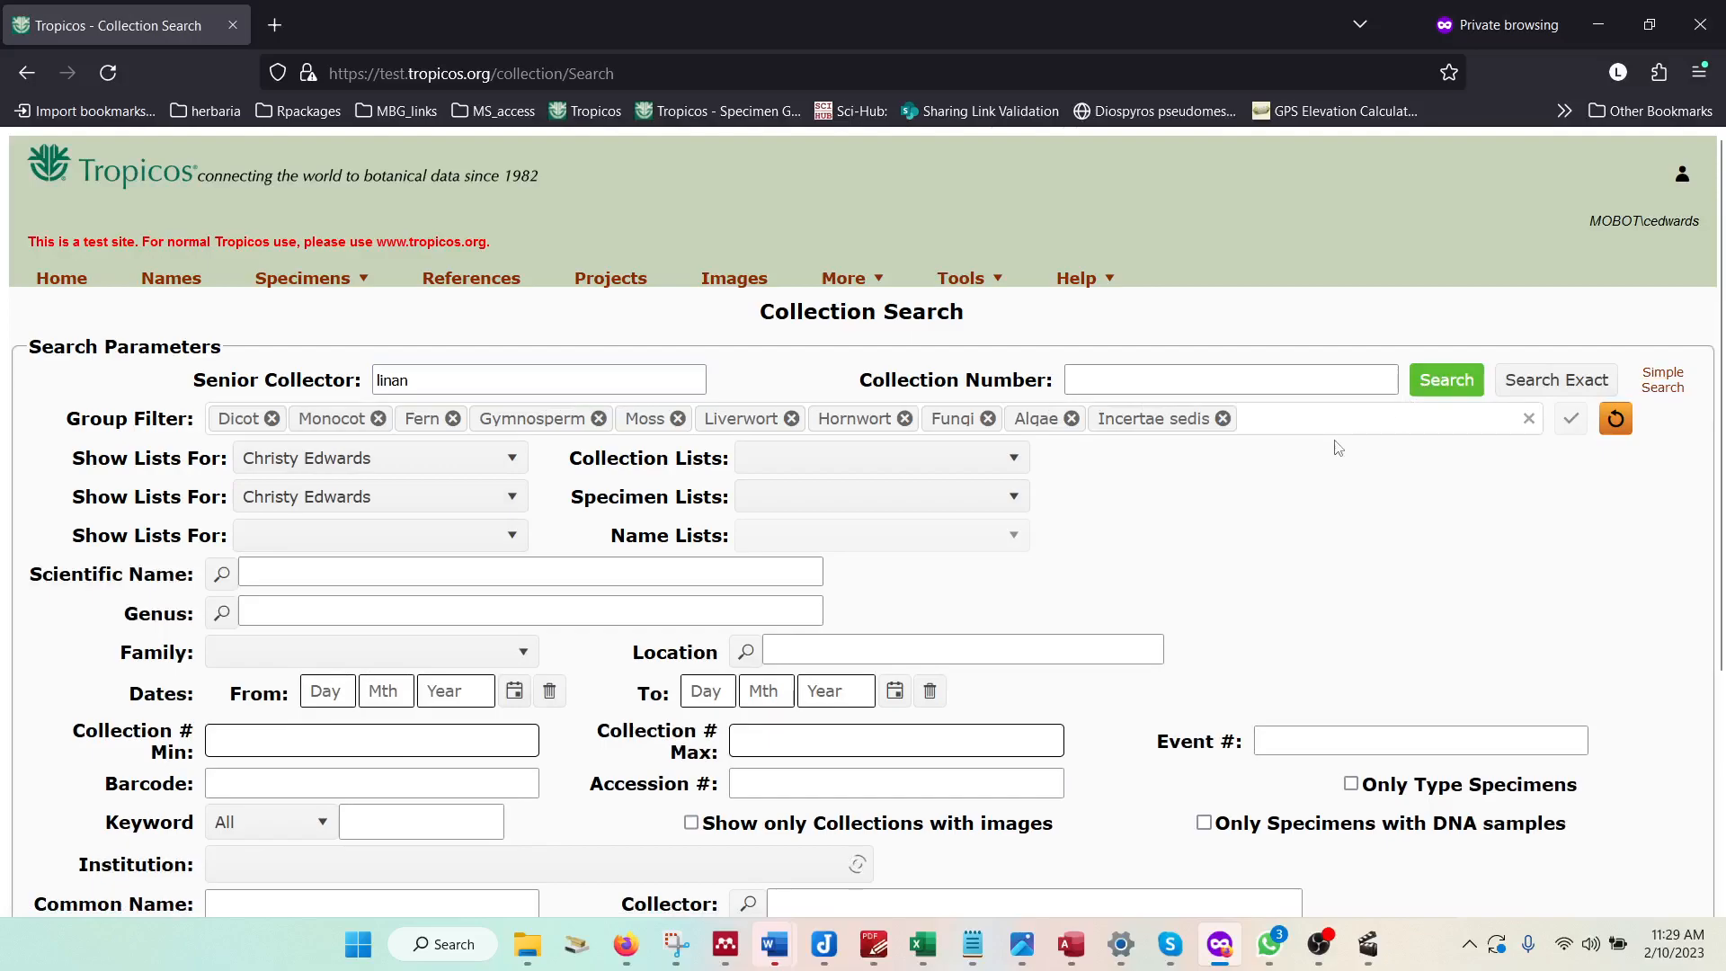
# Search for the collector's collections with a minimum collection number of 01 and a maximum of 100
pyautogui.scroll(-2, 908, 517)
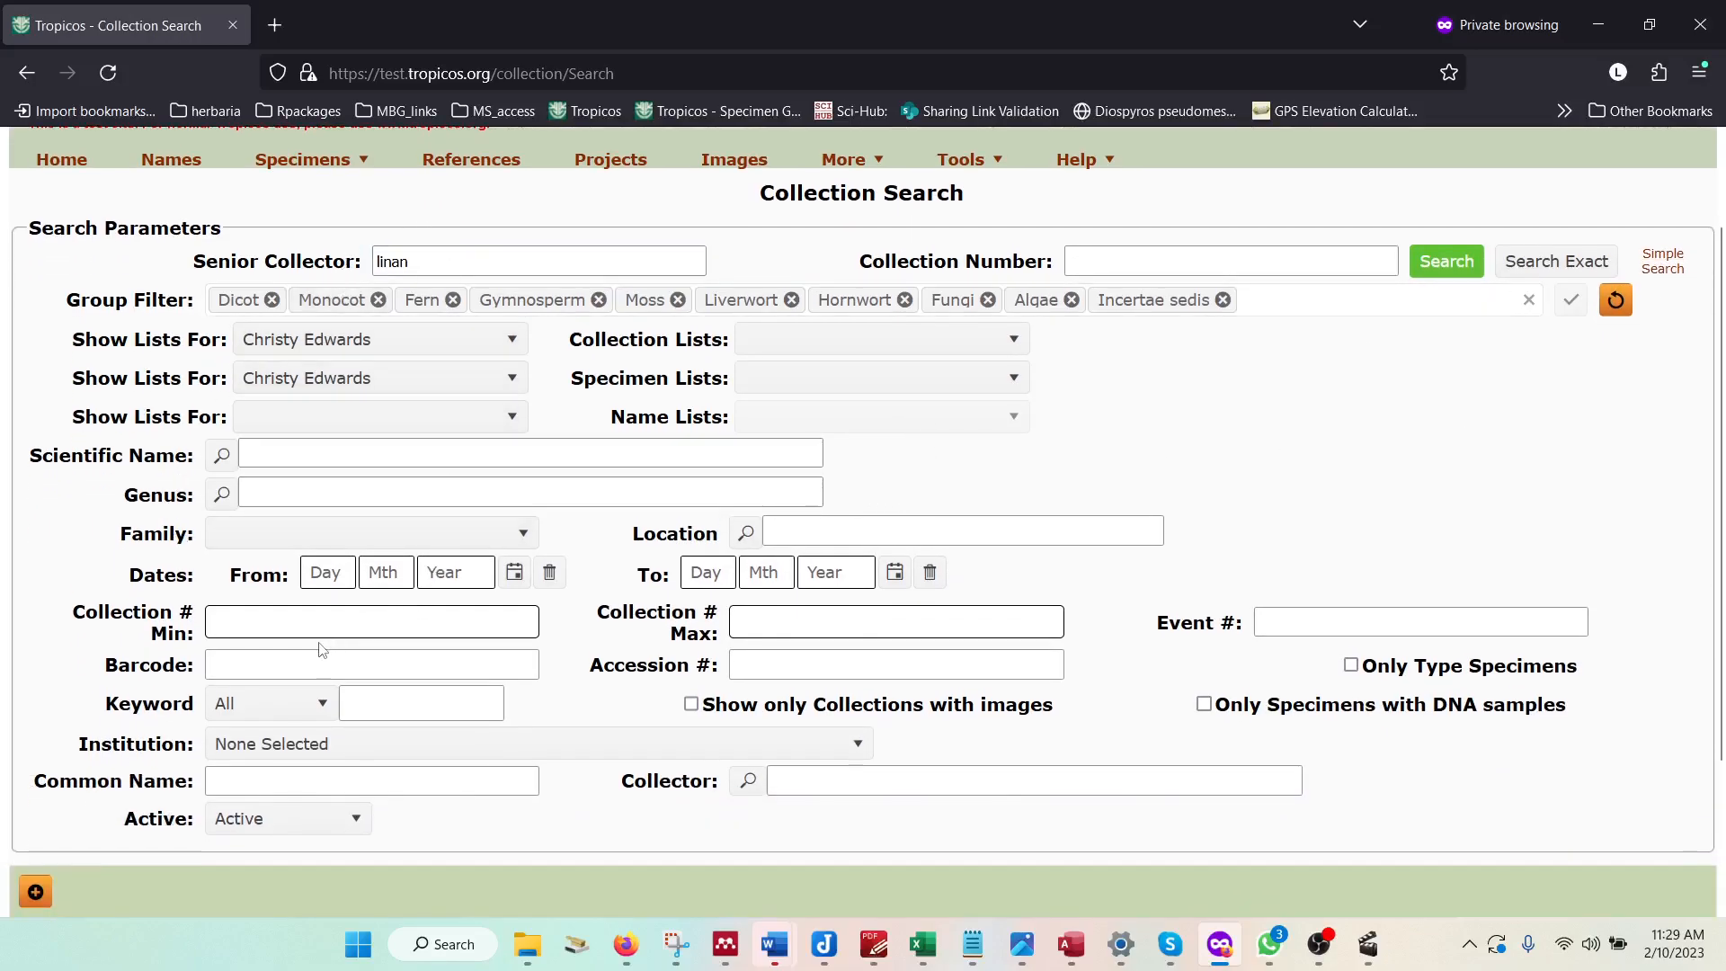
pyautogui.click(354, 628)
pyautogui.write('1')
pyautogui.click(815, 619)
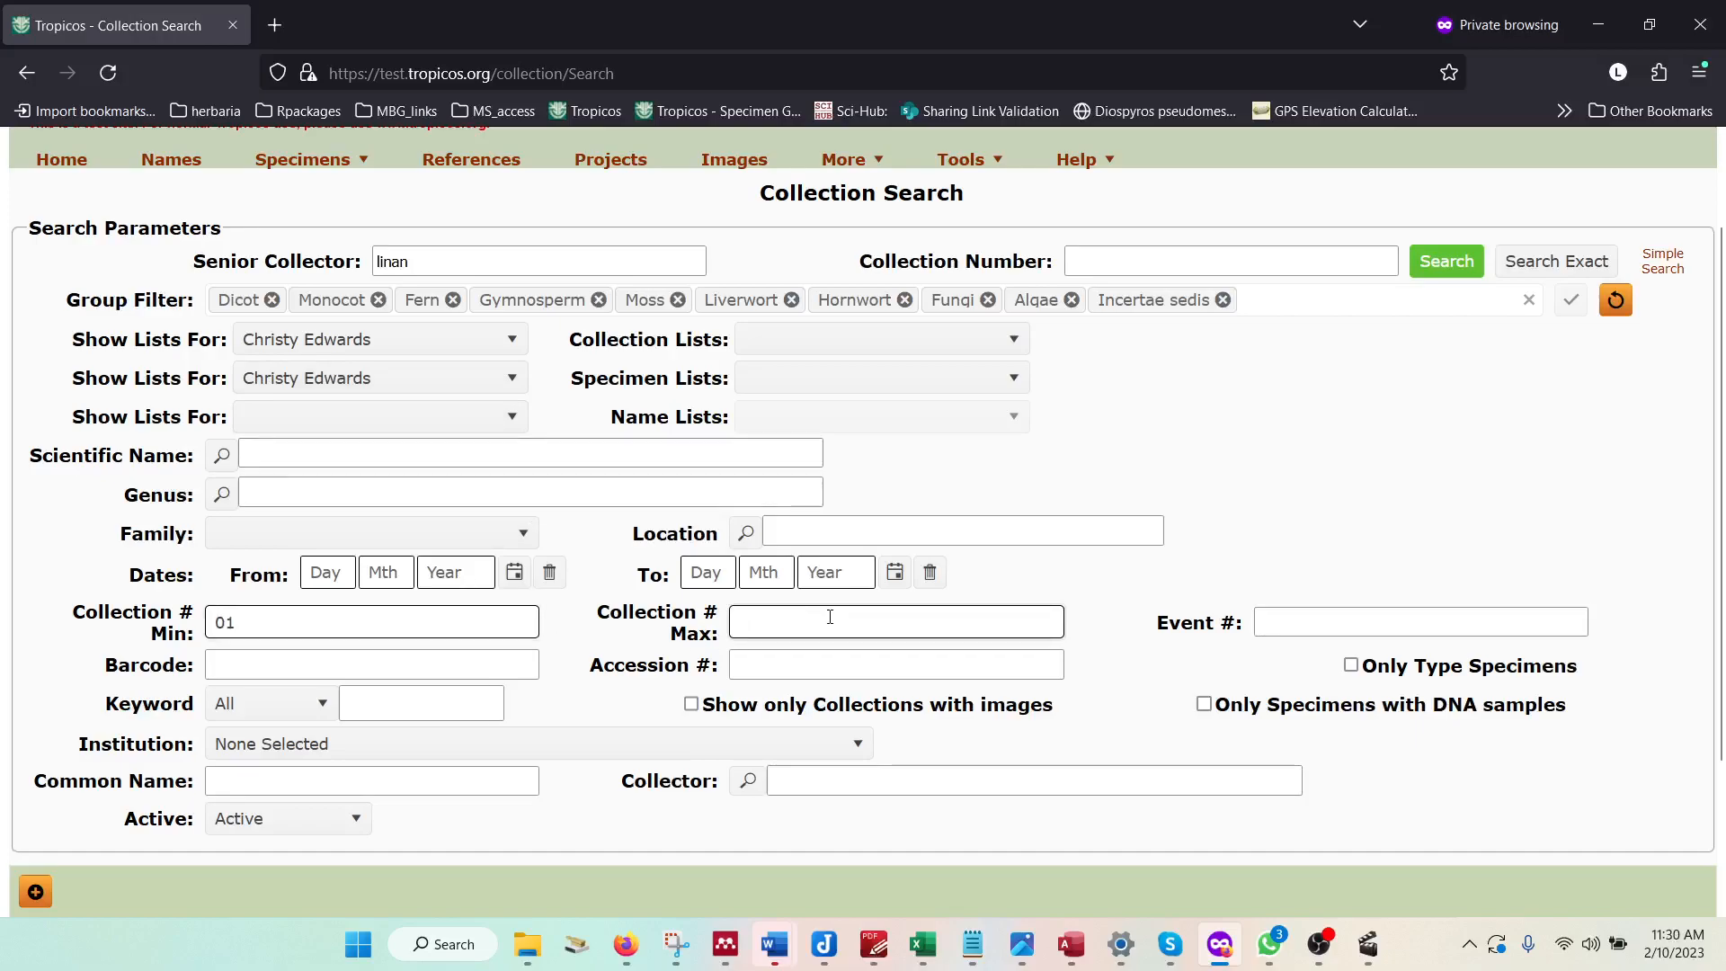
pyautogui.write('100')
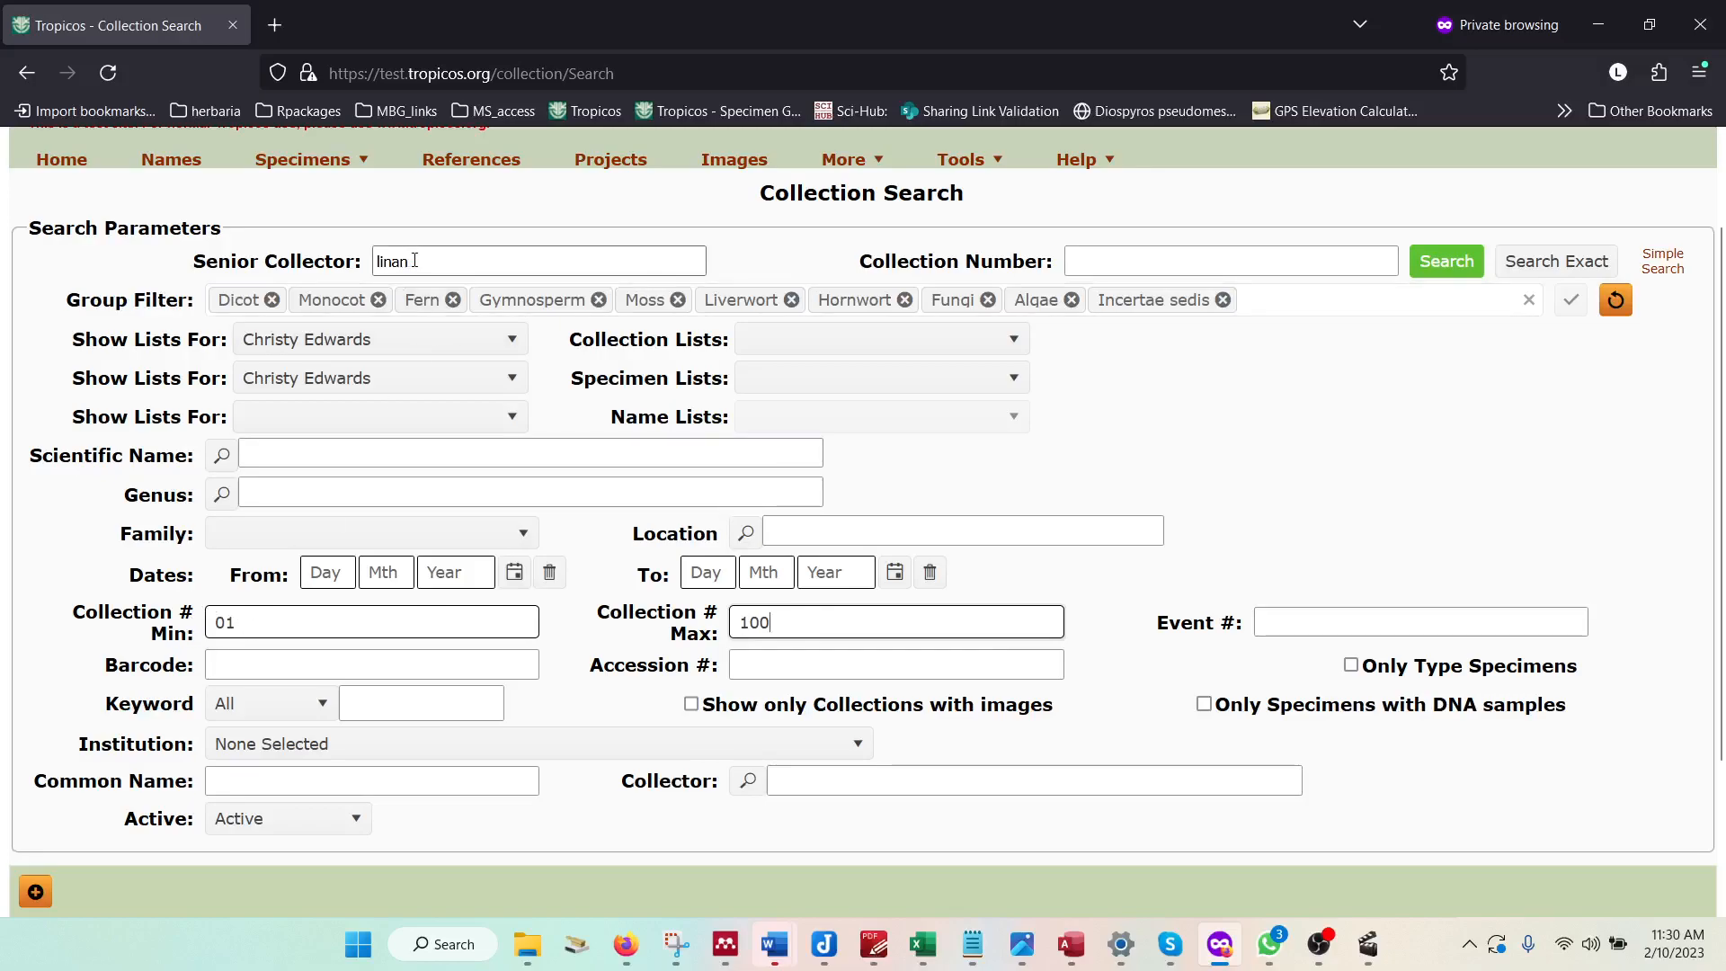
pyautogui.click(1465, 280)
# Select the collection results from number 01 through 36 and start saving them to a collection list
pyautogui.scroll(-3, 1298, 459)
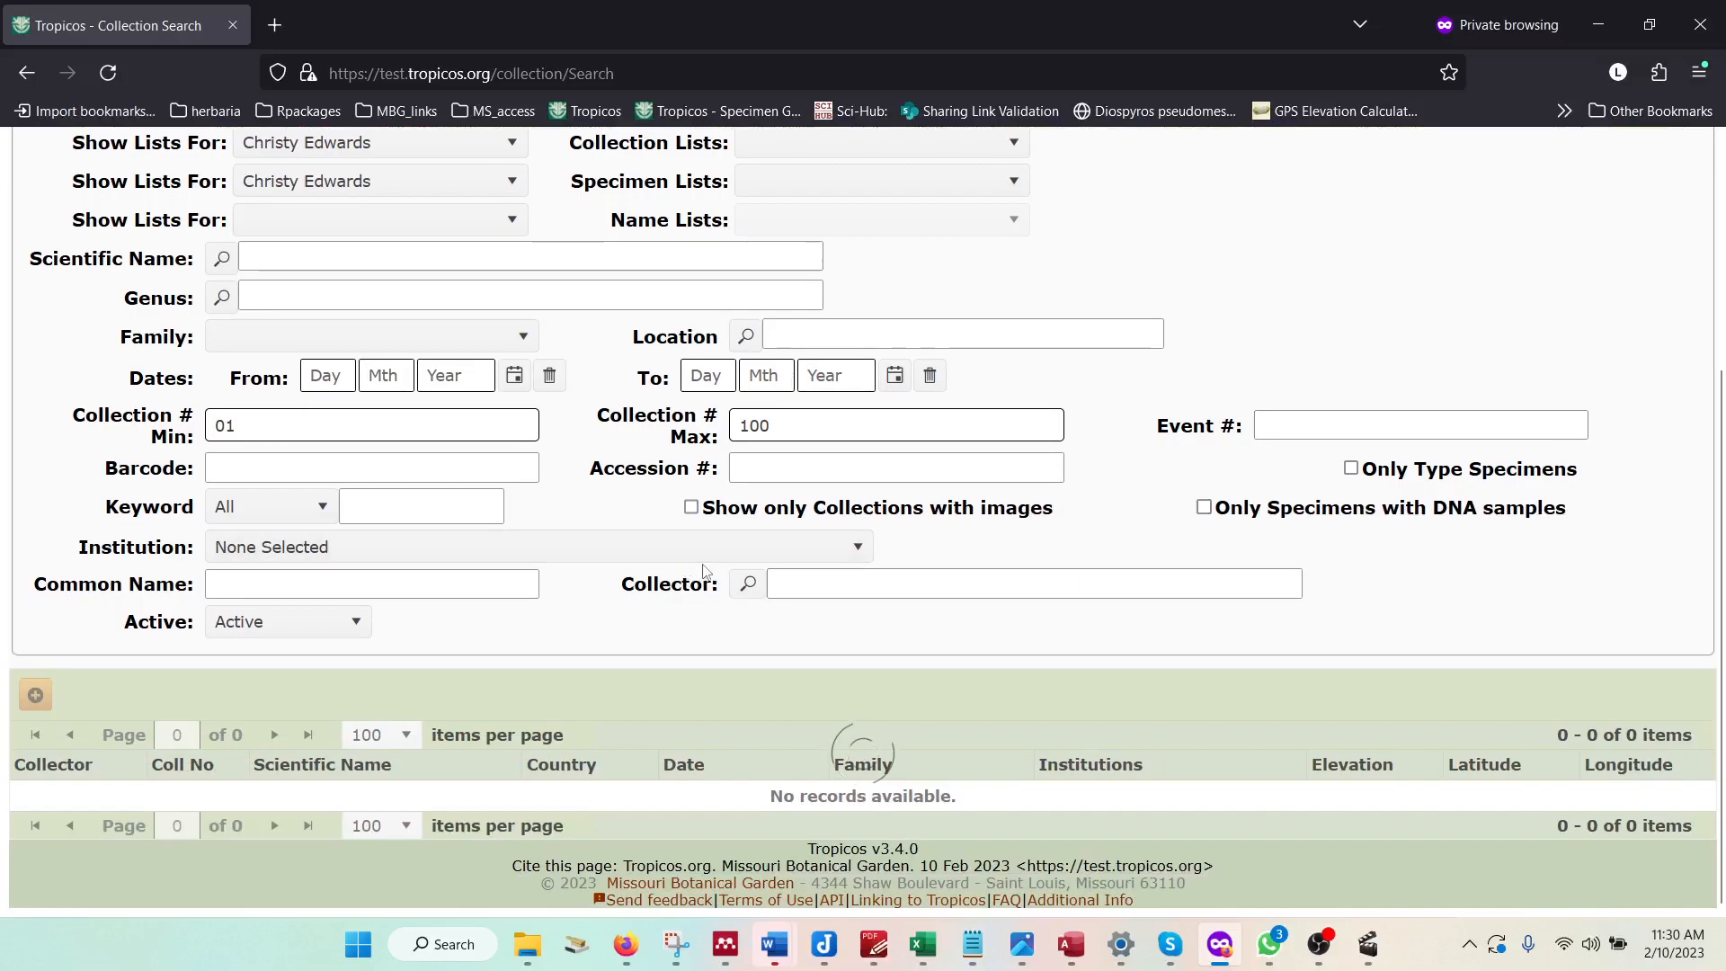
pyautogui.scroll(-12, 706, 575)
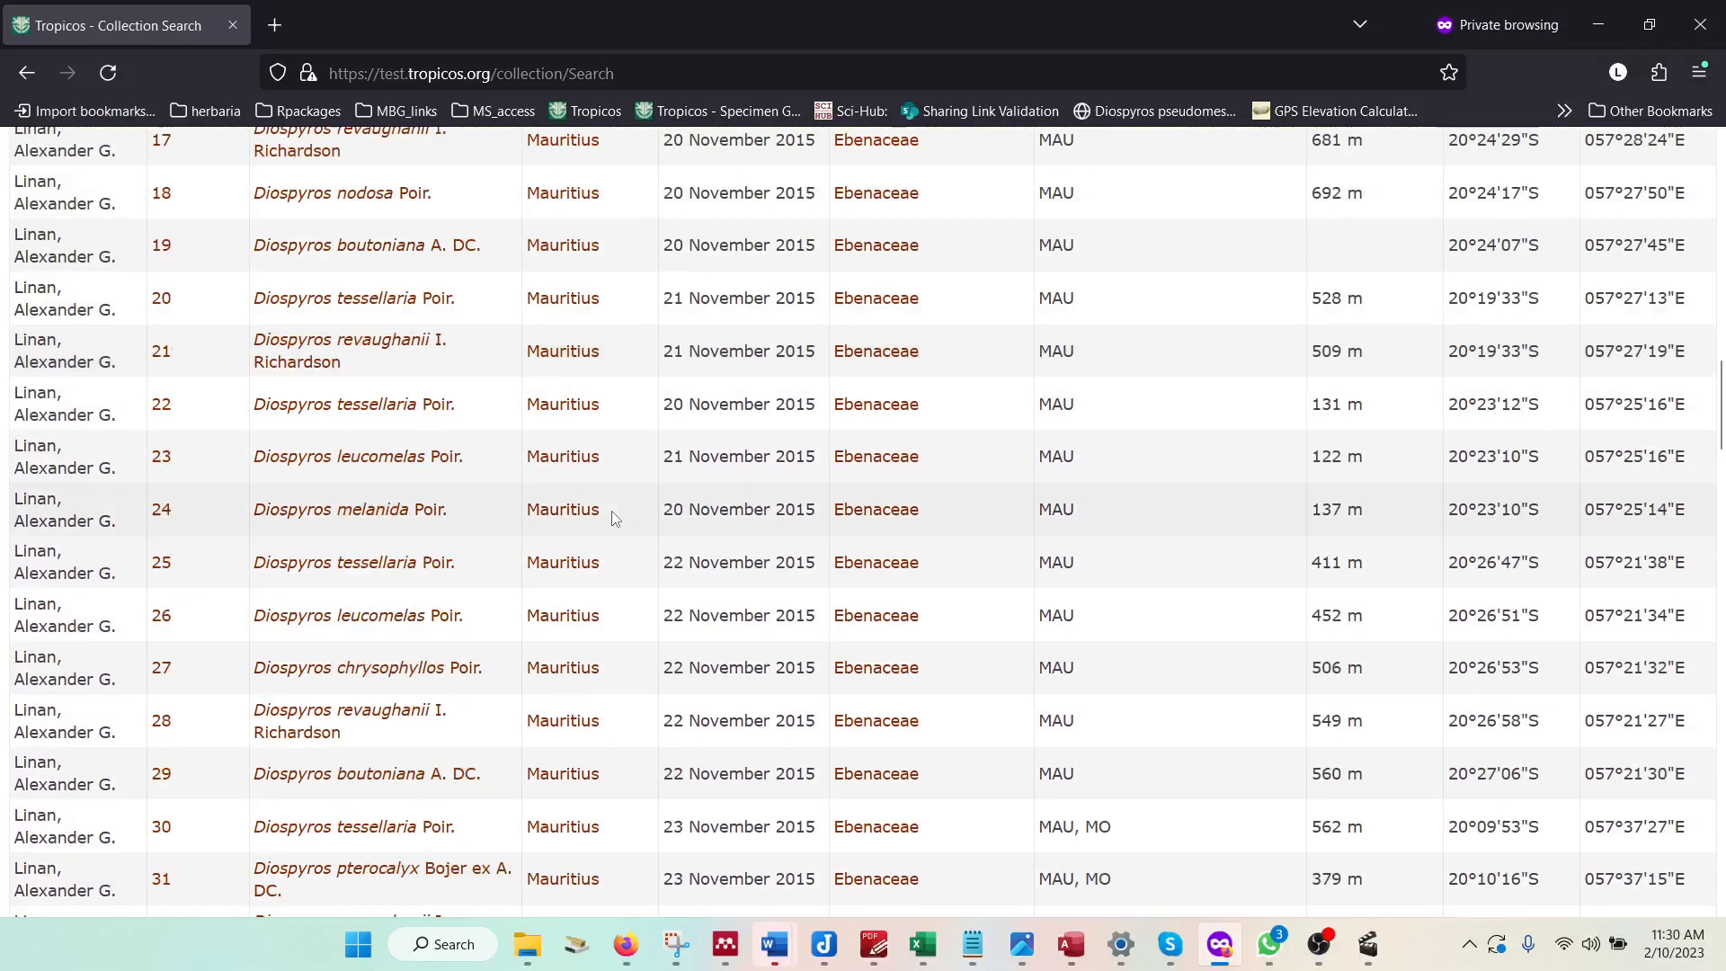
pyautogui.scroll(-6, 614, 519)
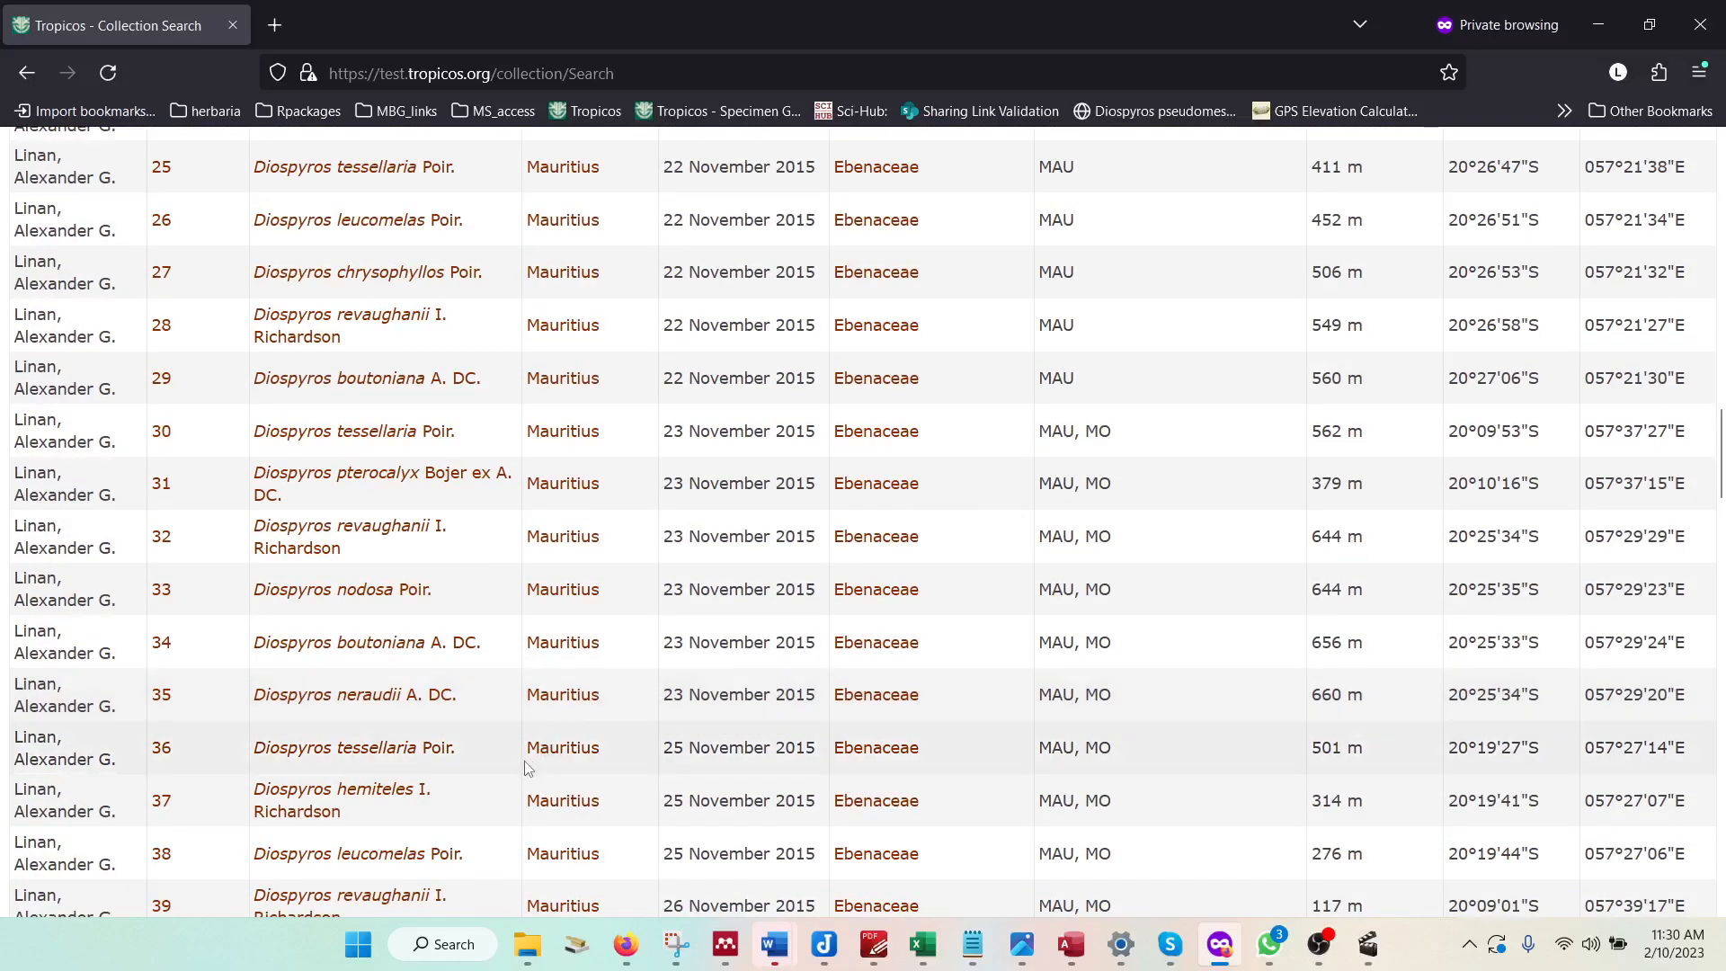
pyautogui.keyDown('shift'); pyautogui.click(500, 753); pyautogui.keyUp('shift')
pyautogui.scroll(18, 615, 581)
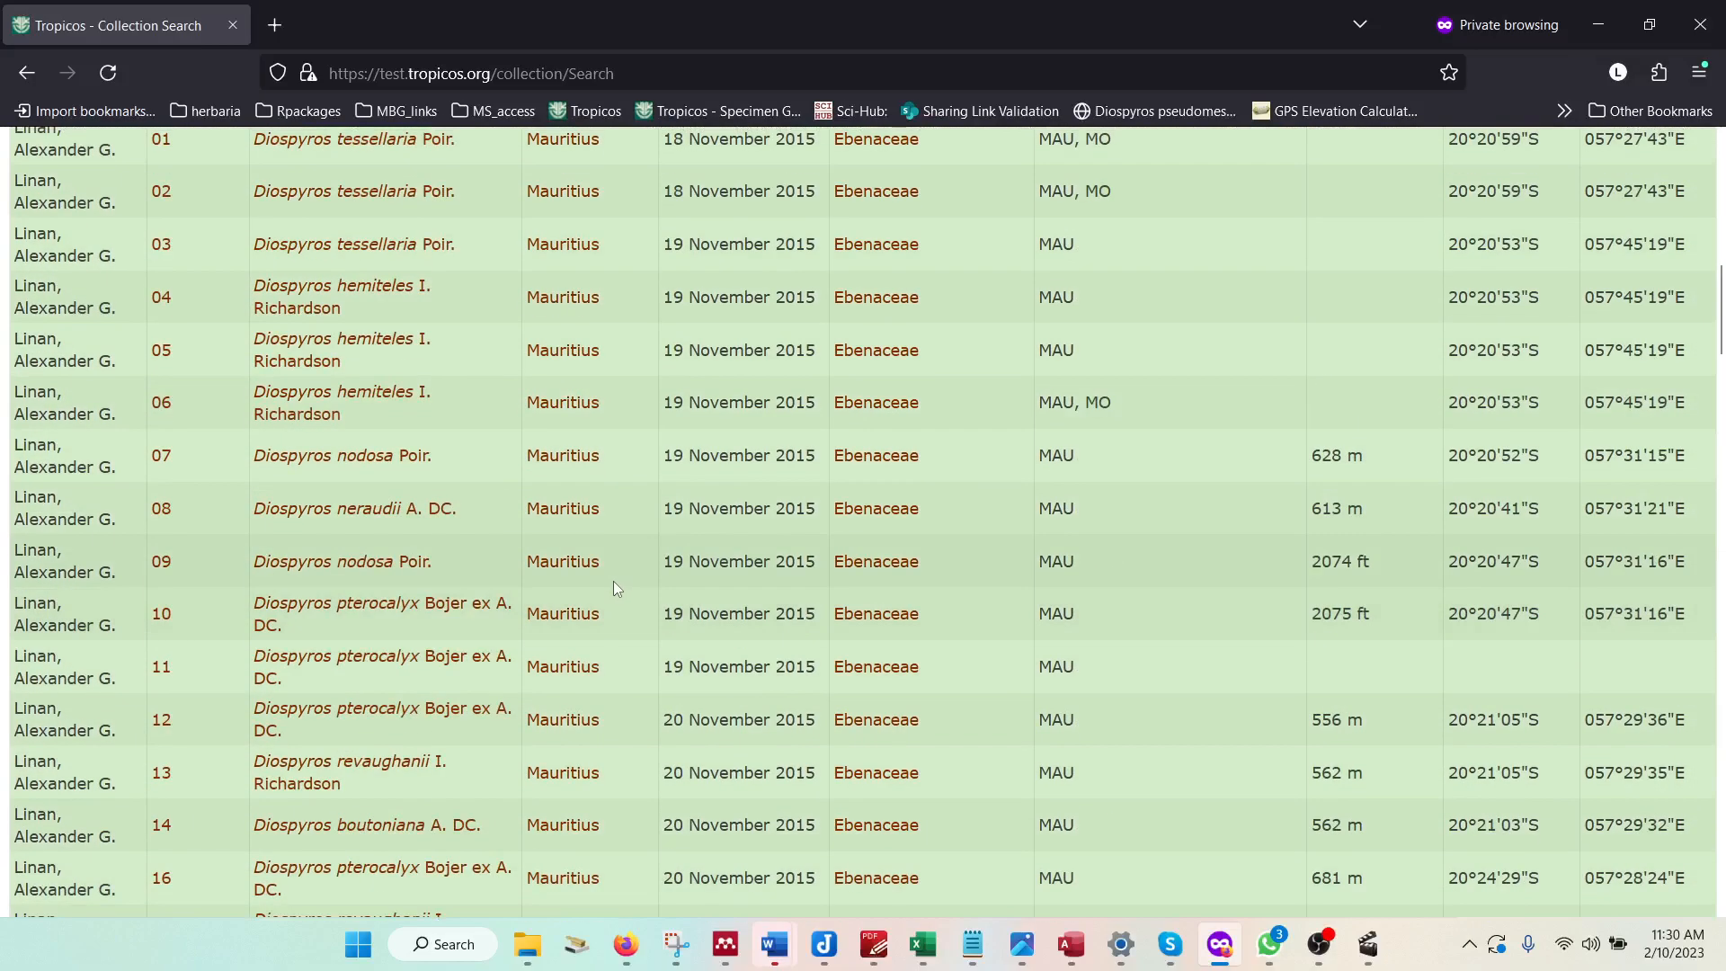
pyautogui.scroll(-3, 584, 577)
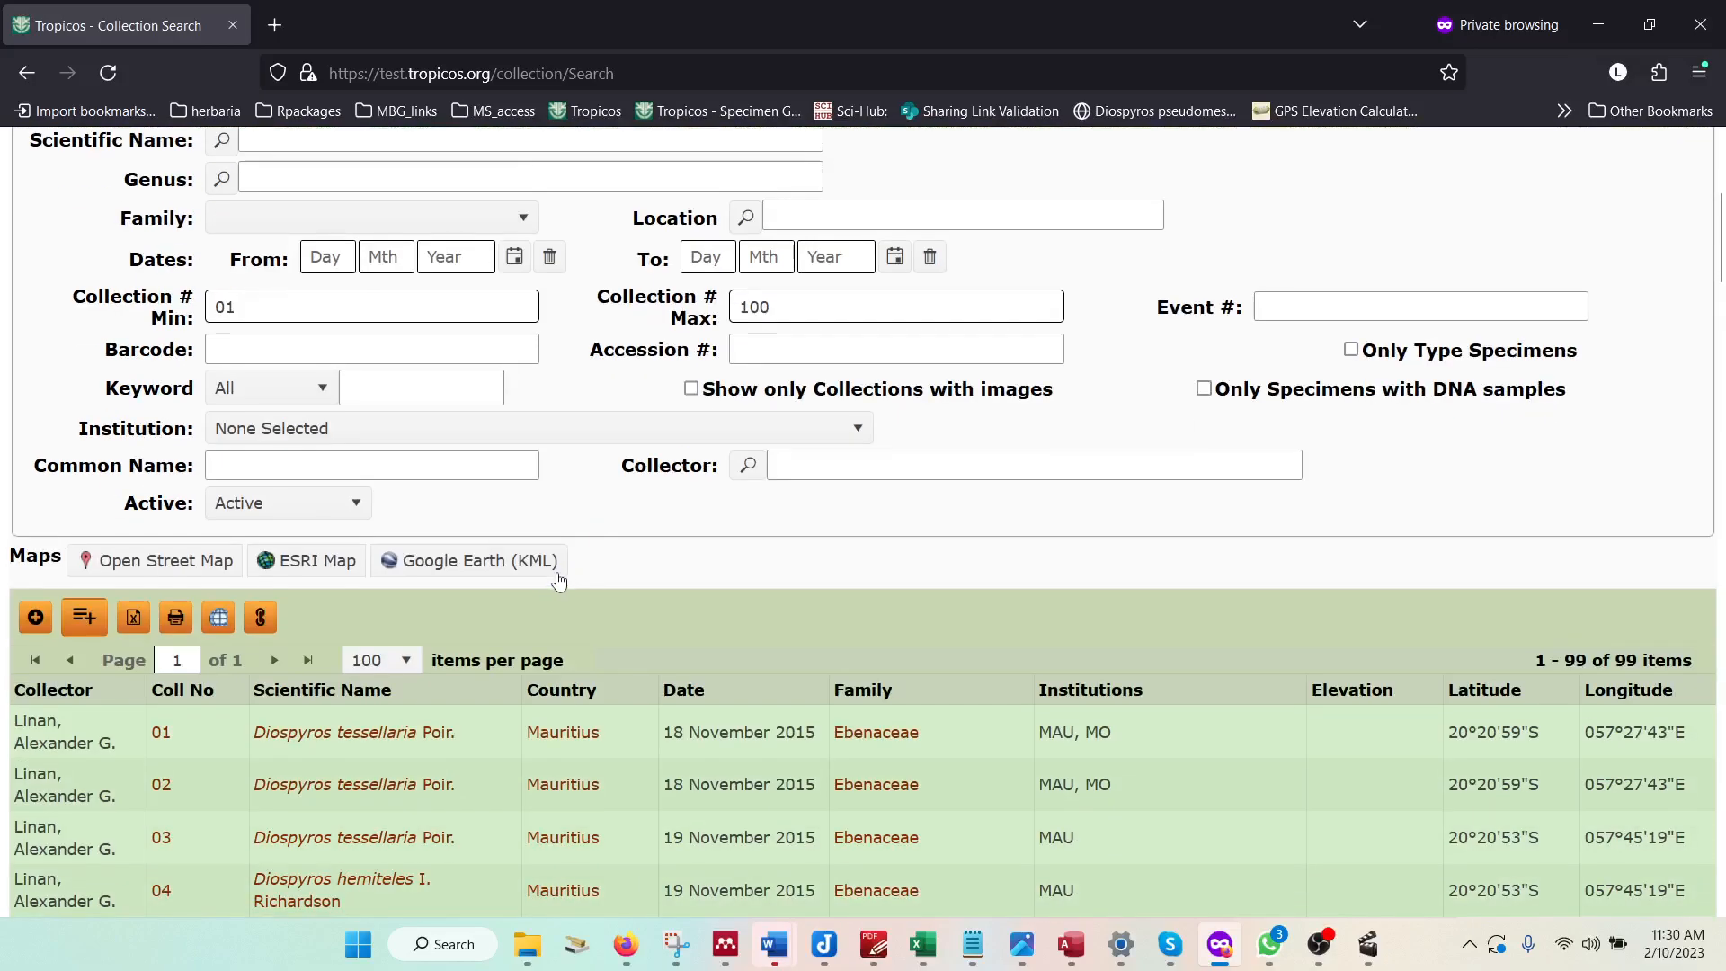
pyautogui.click(82, 618)
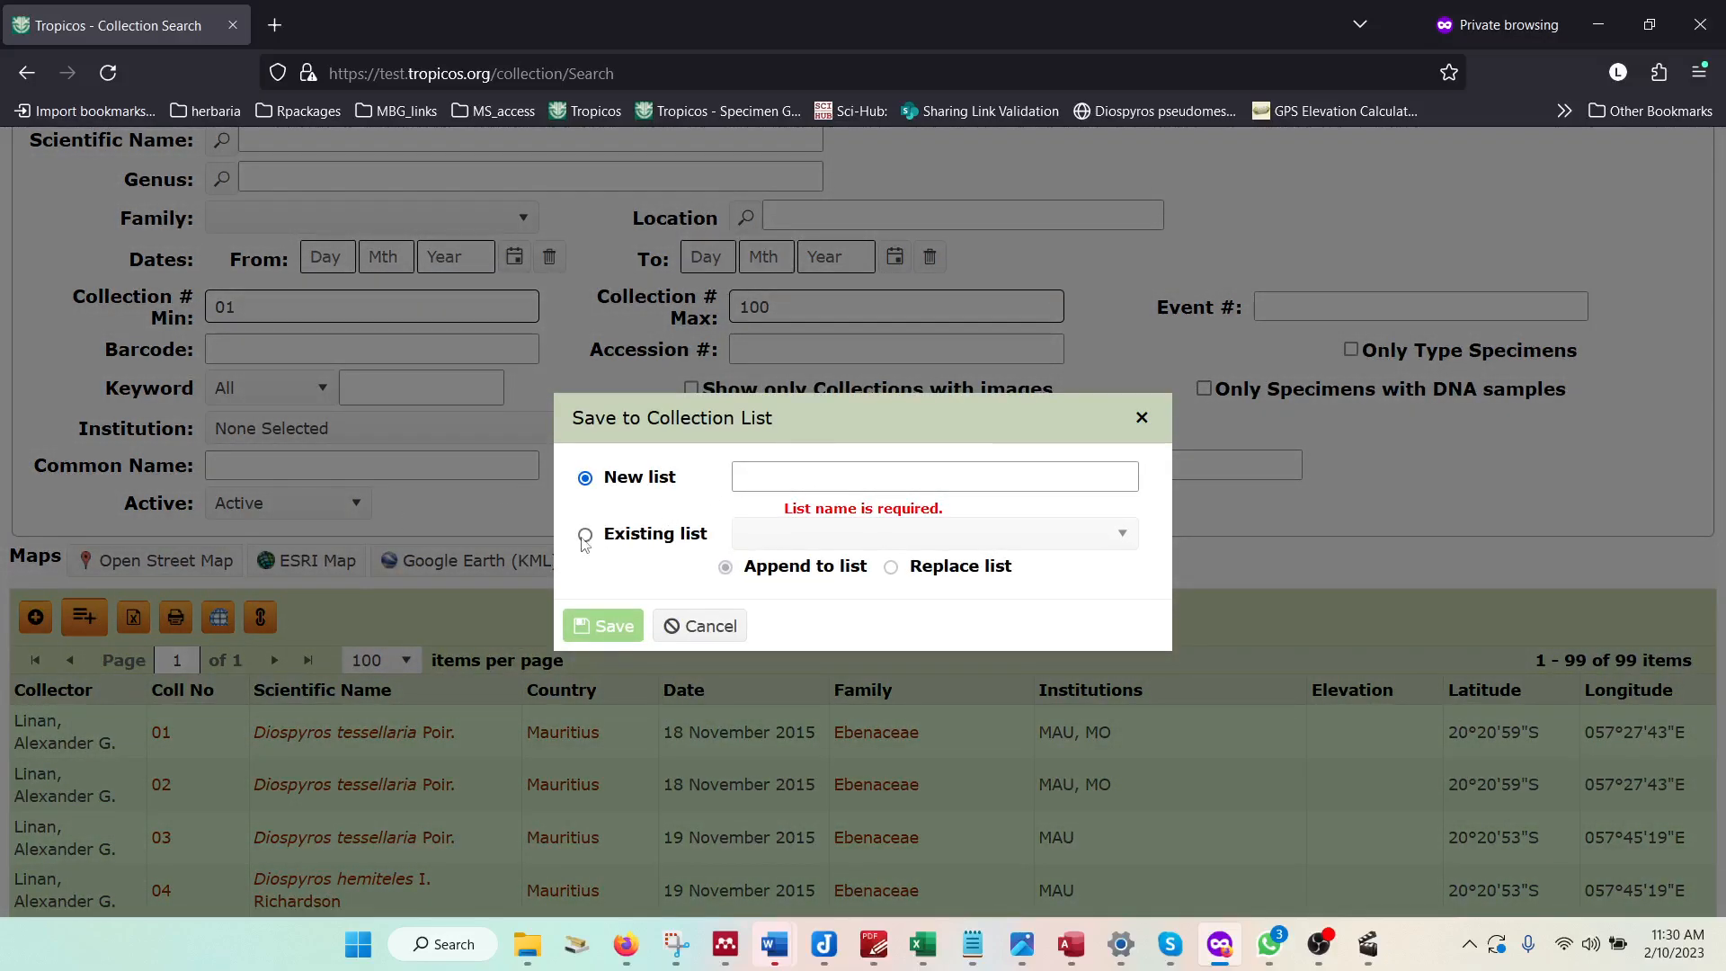
pyautogui.click(585, 535)
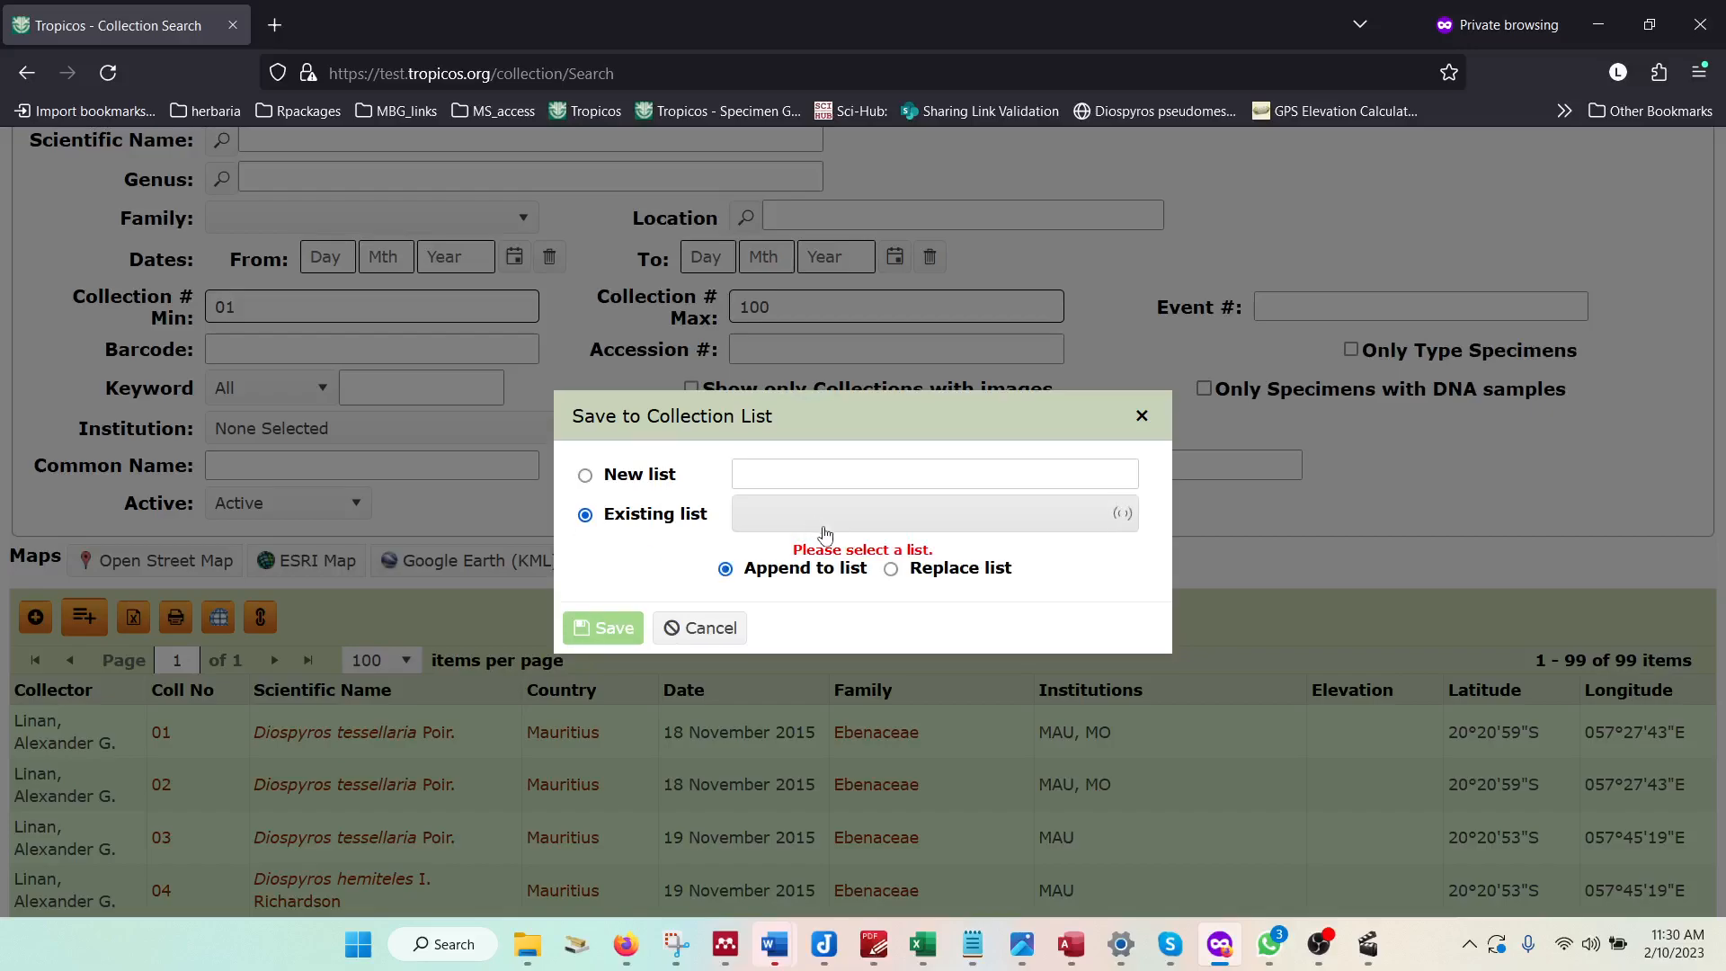
pyautogui.click(825, 521)
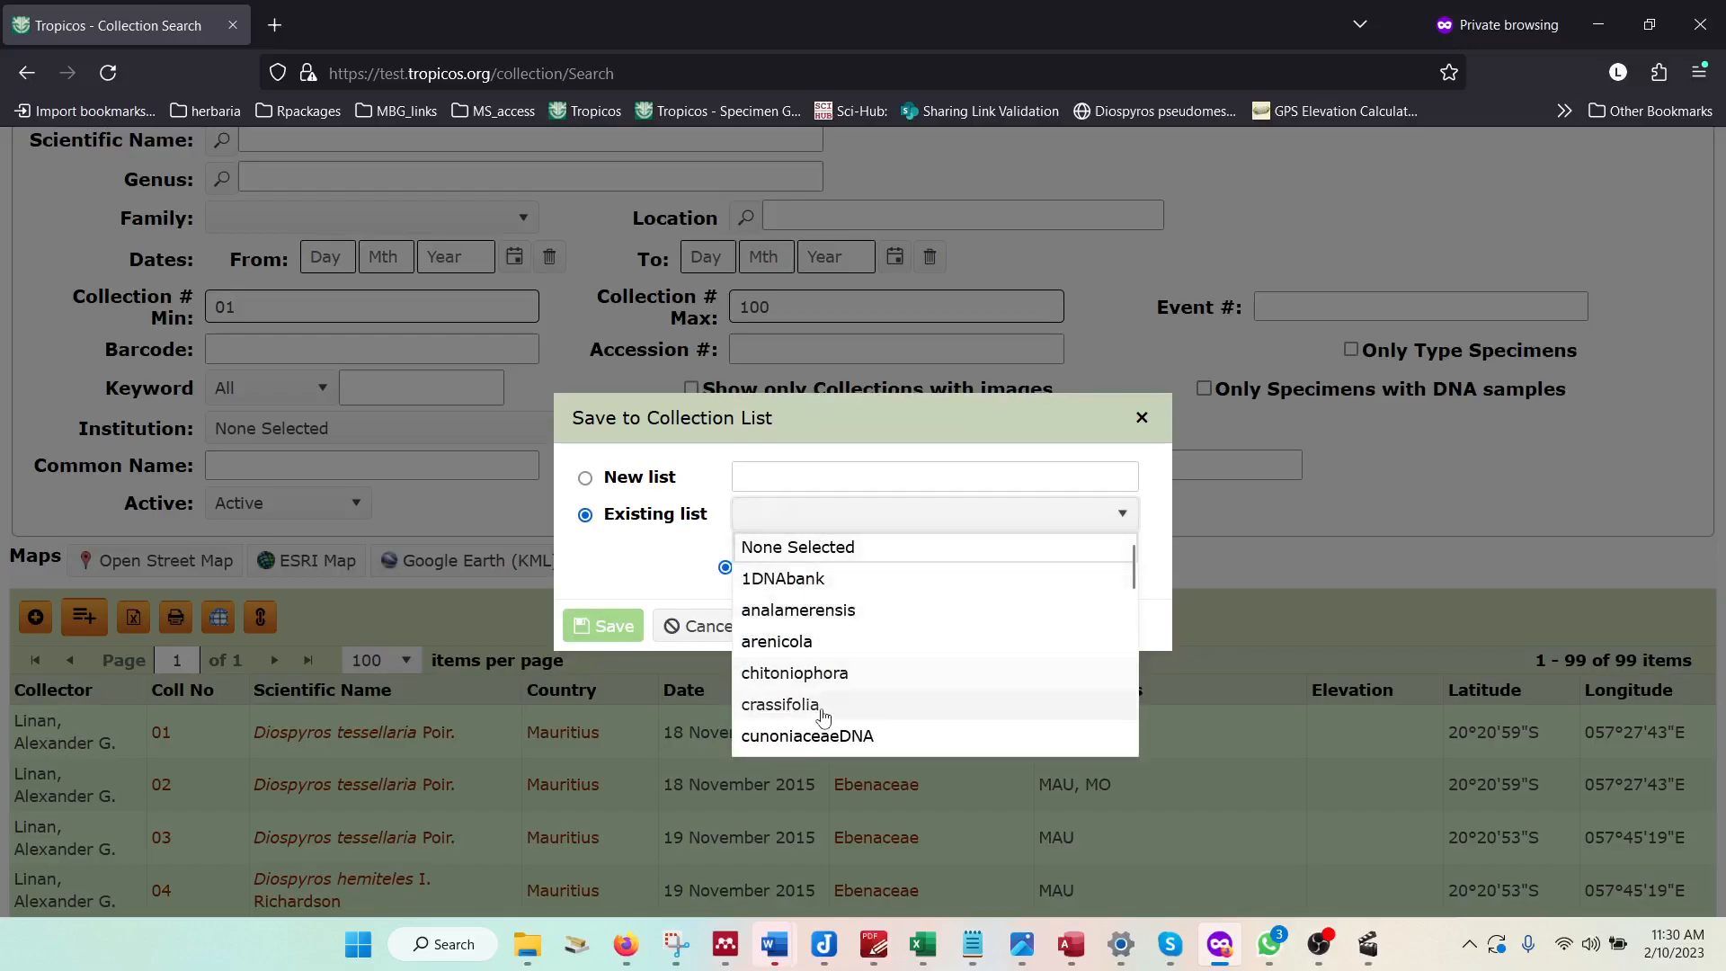
pyautogui.click(601, 479)
# Save the selected collections to a new list named collections_test_list
pyautogui.click(812, 479)
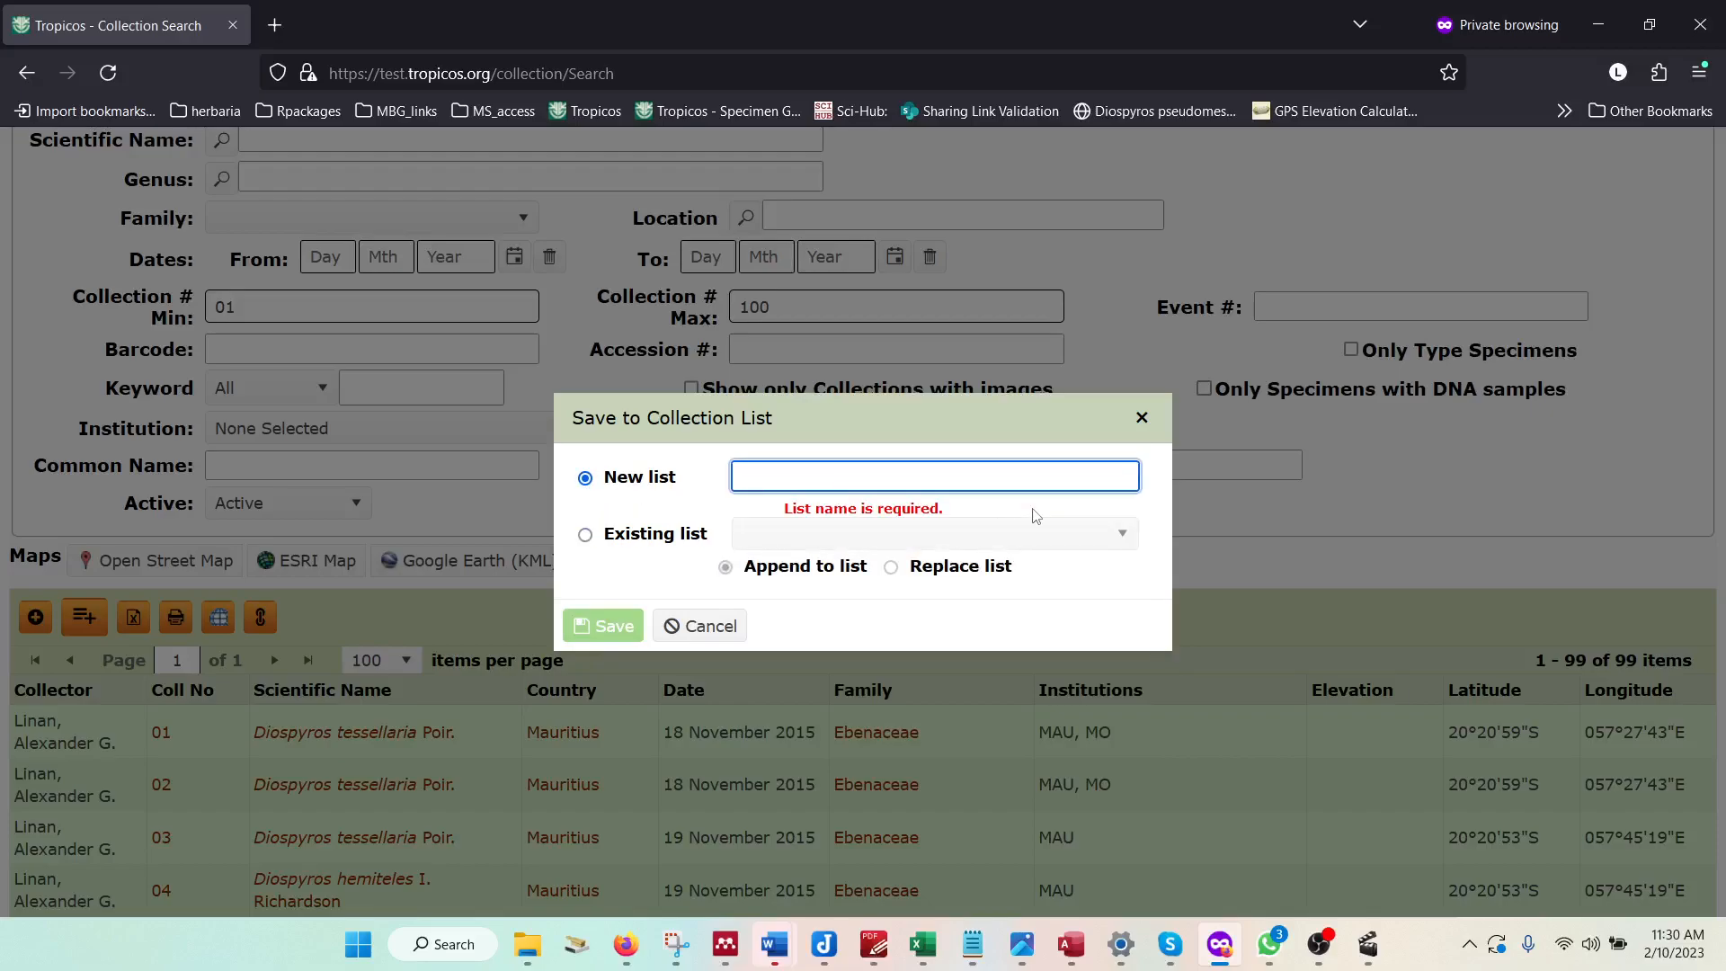
pyautogui.write('collect')
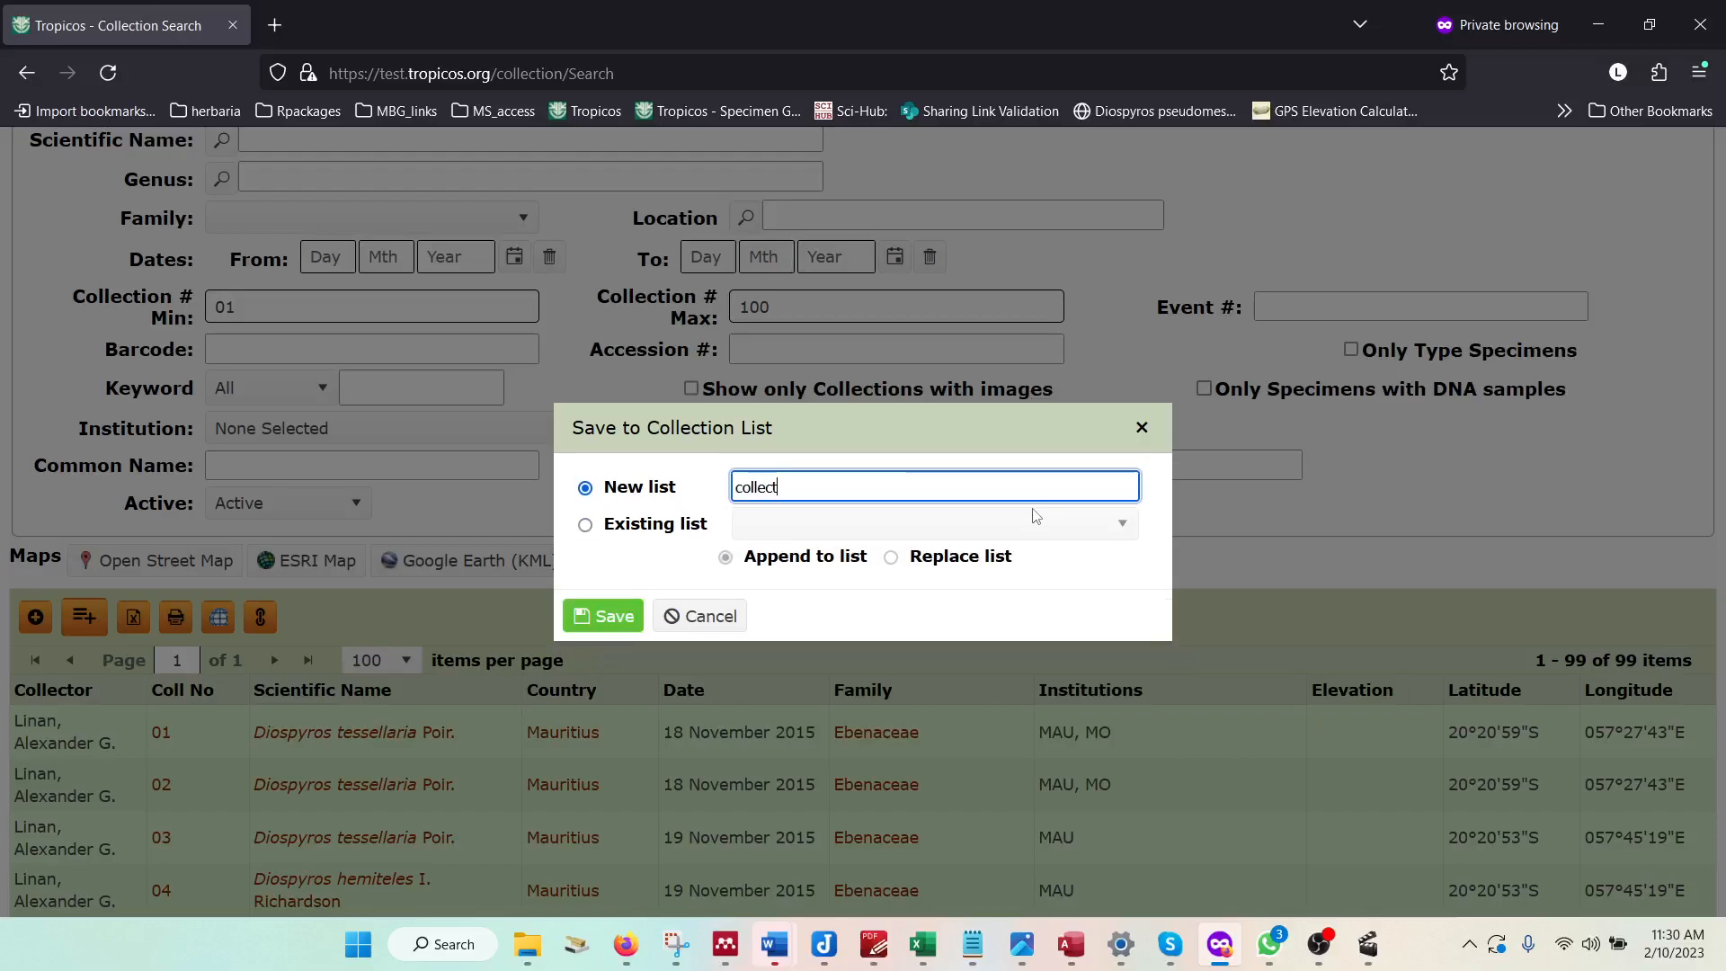
pyautogui.write('ions_test_list')
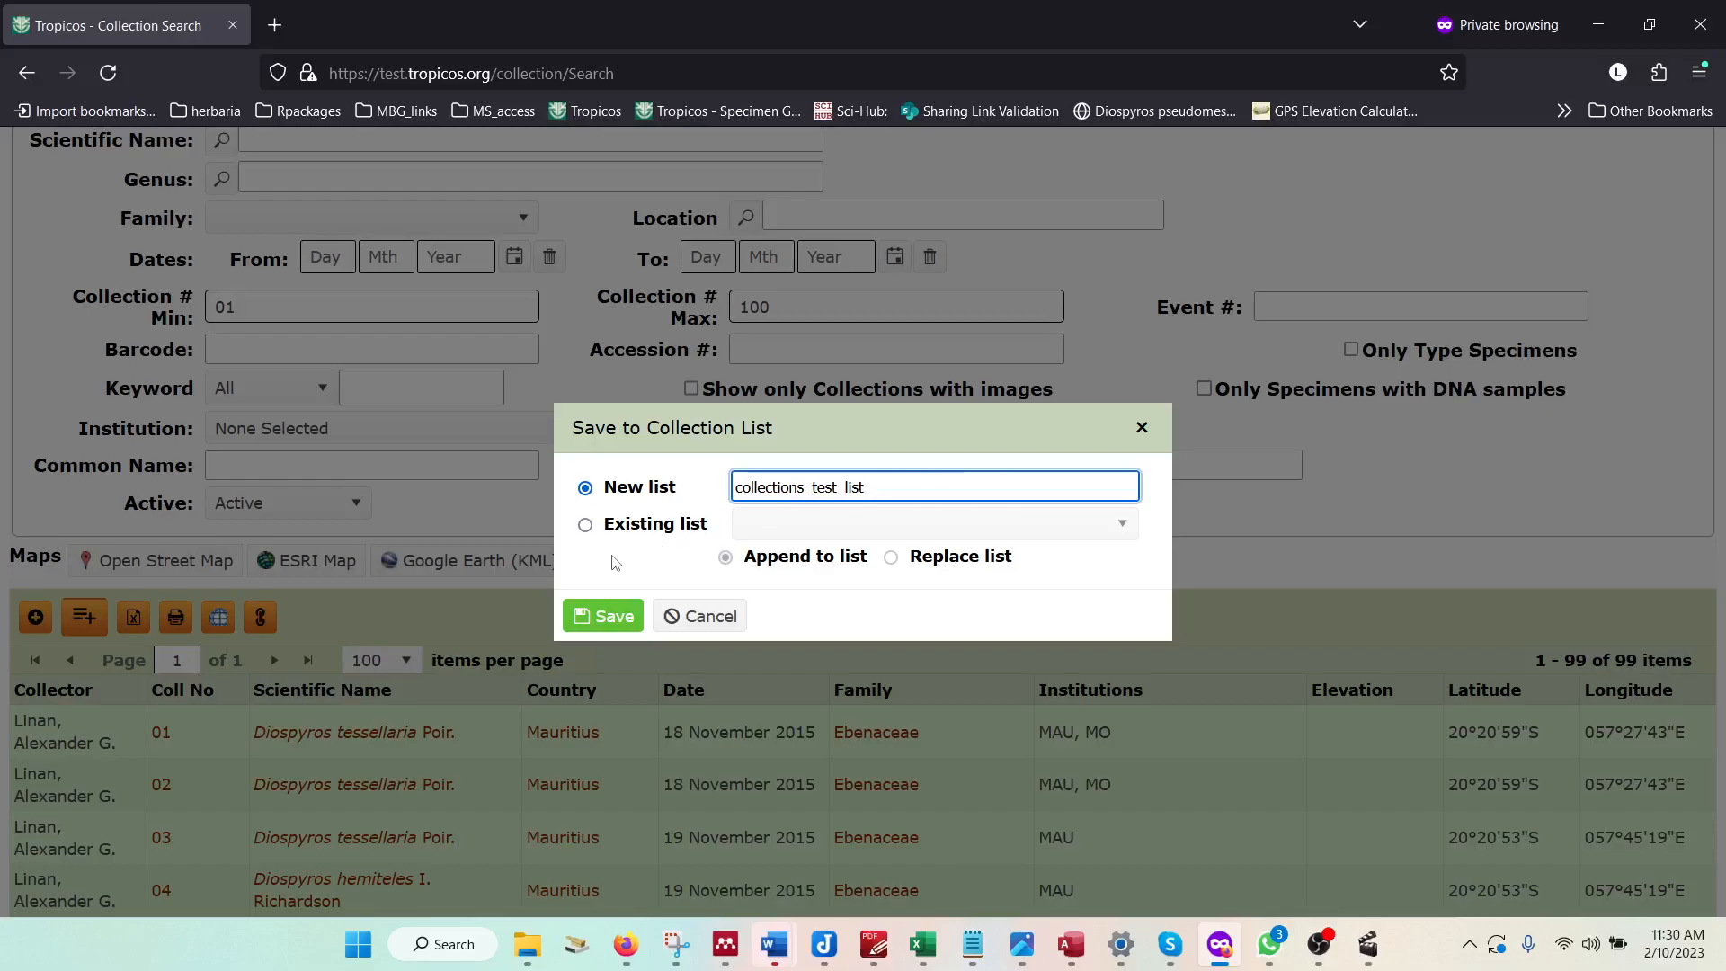
pyautogui.click(599, 616)
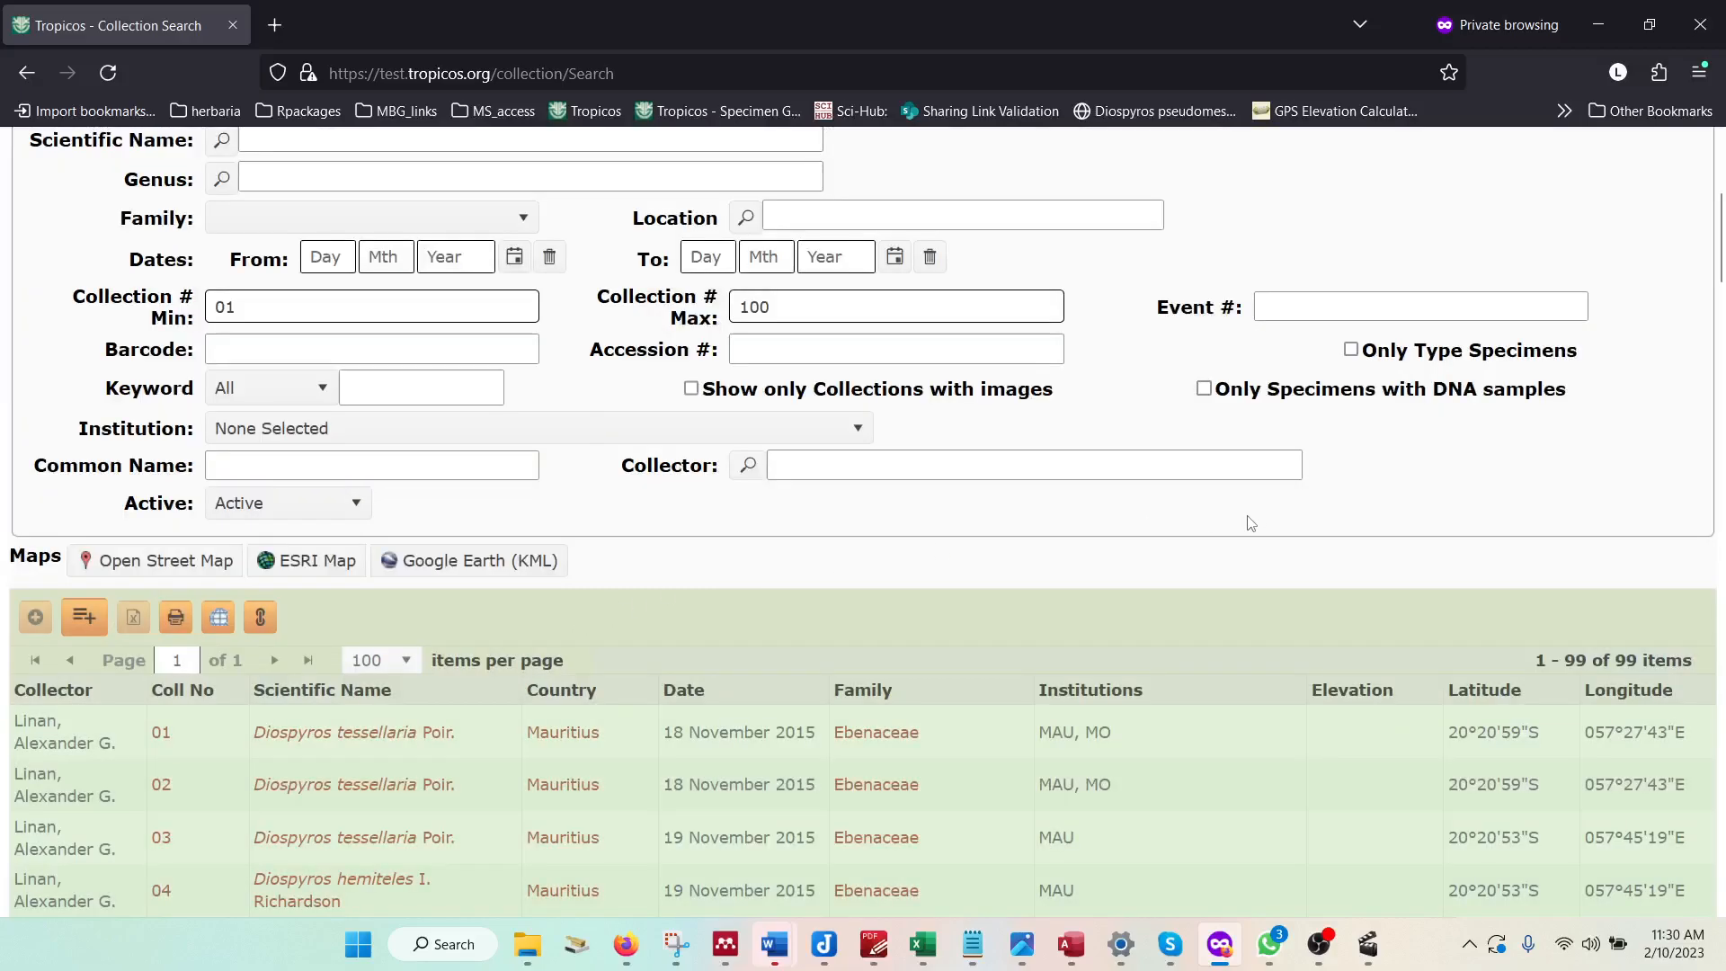
# Open the specimen search, enter the senior collector's surname and switch to the advanced search fields
pyautogui.scroll(5, 1245, 528)
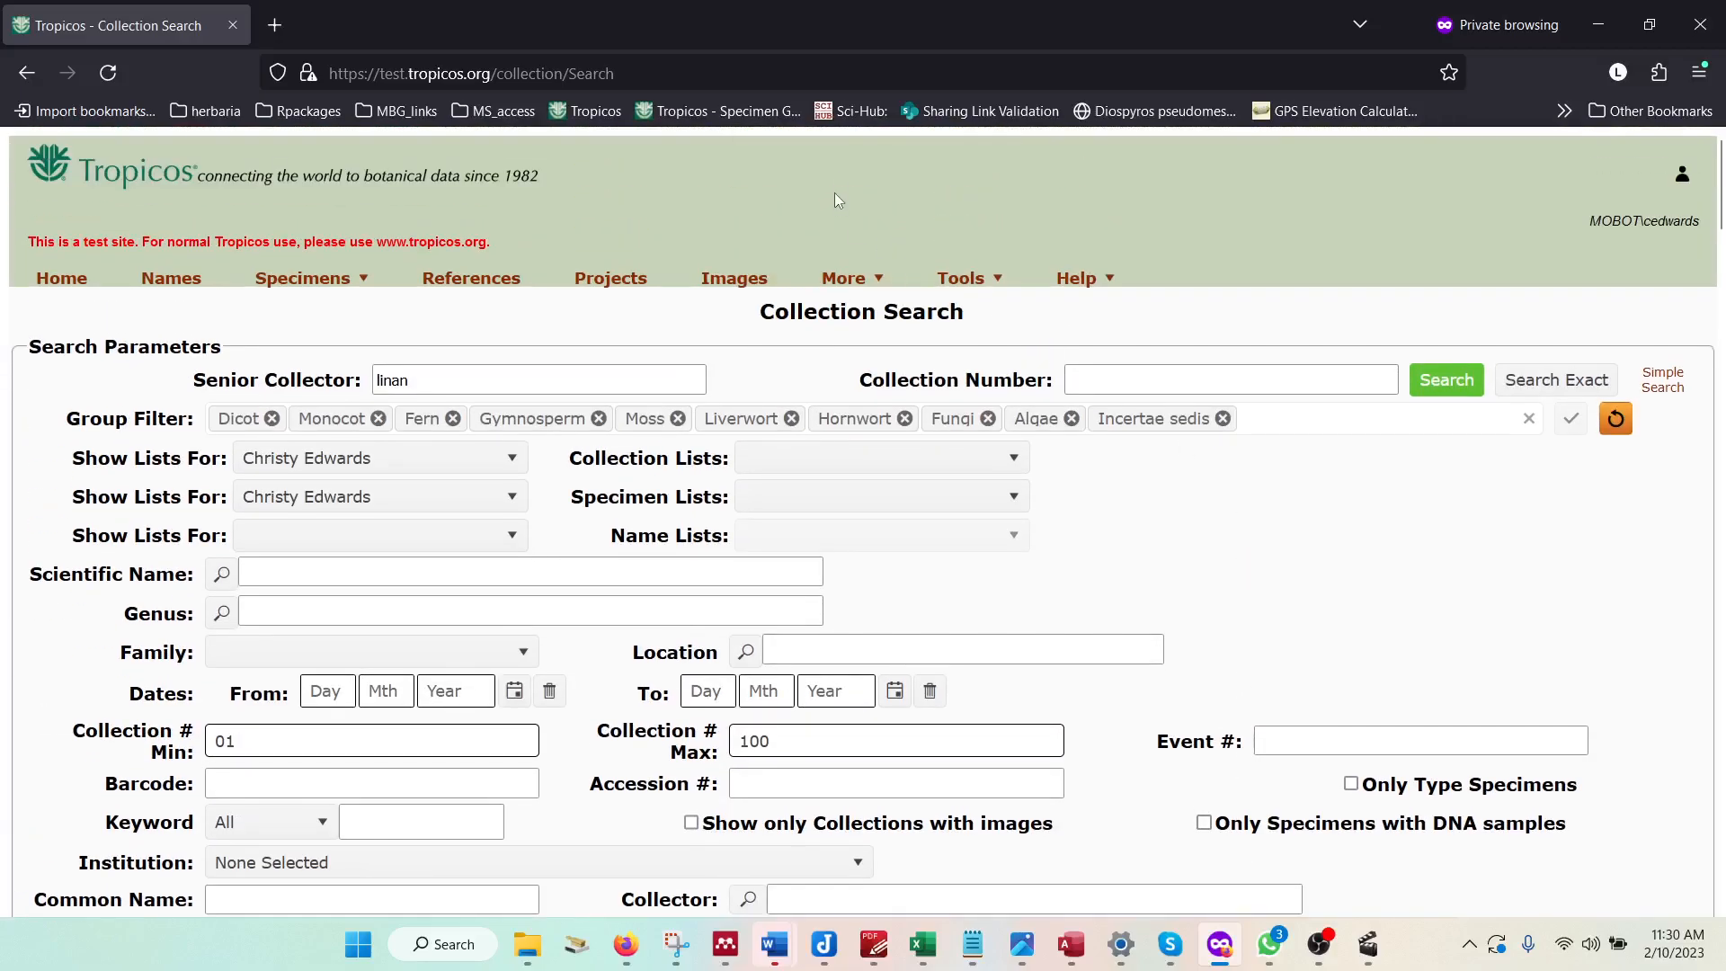
pyautogui.moveTo(299, 278)
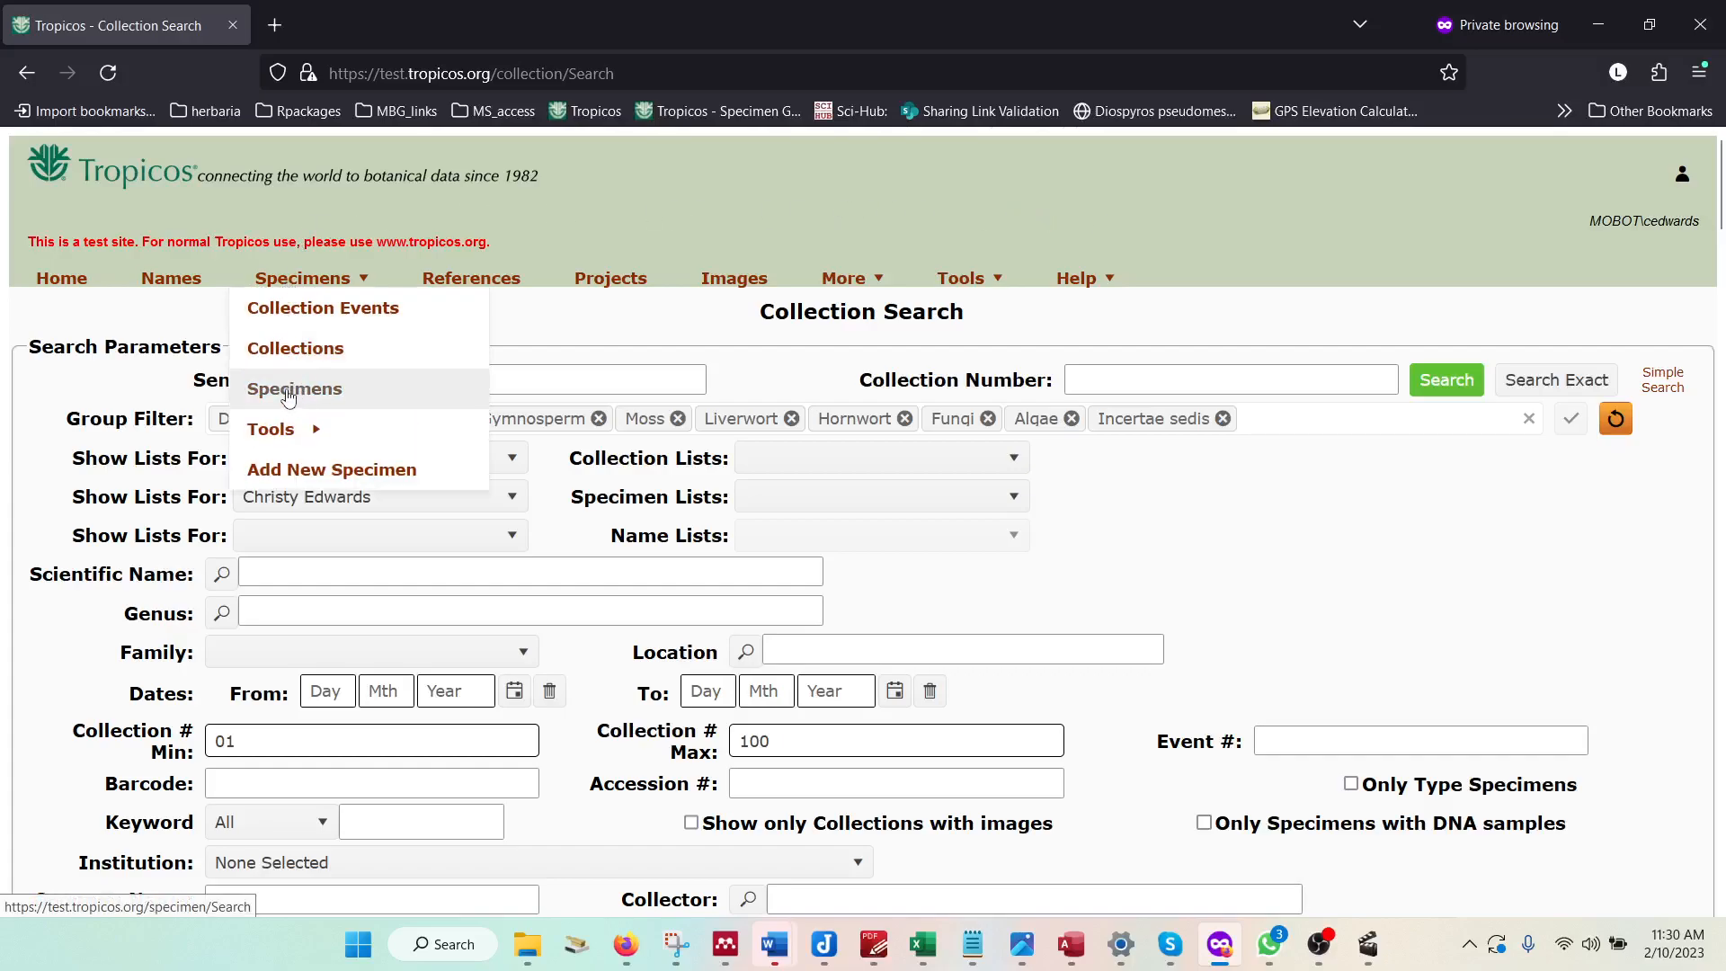
pyautogui.click(288, 397)
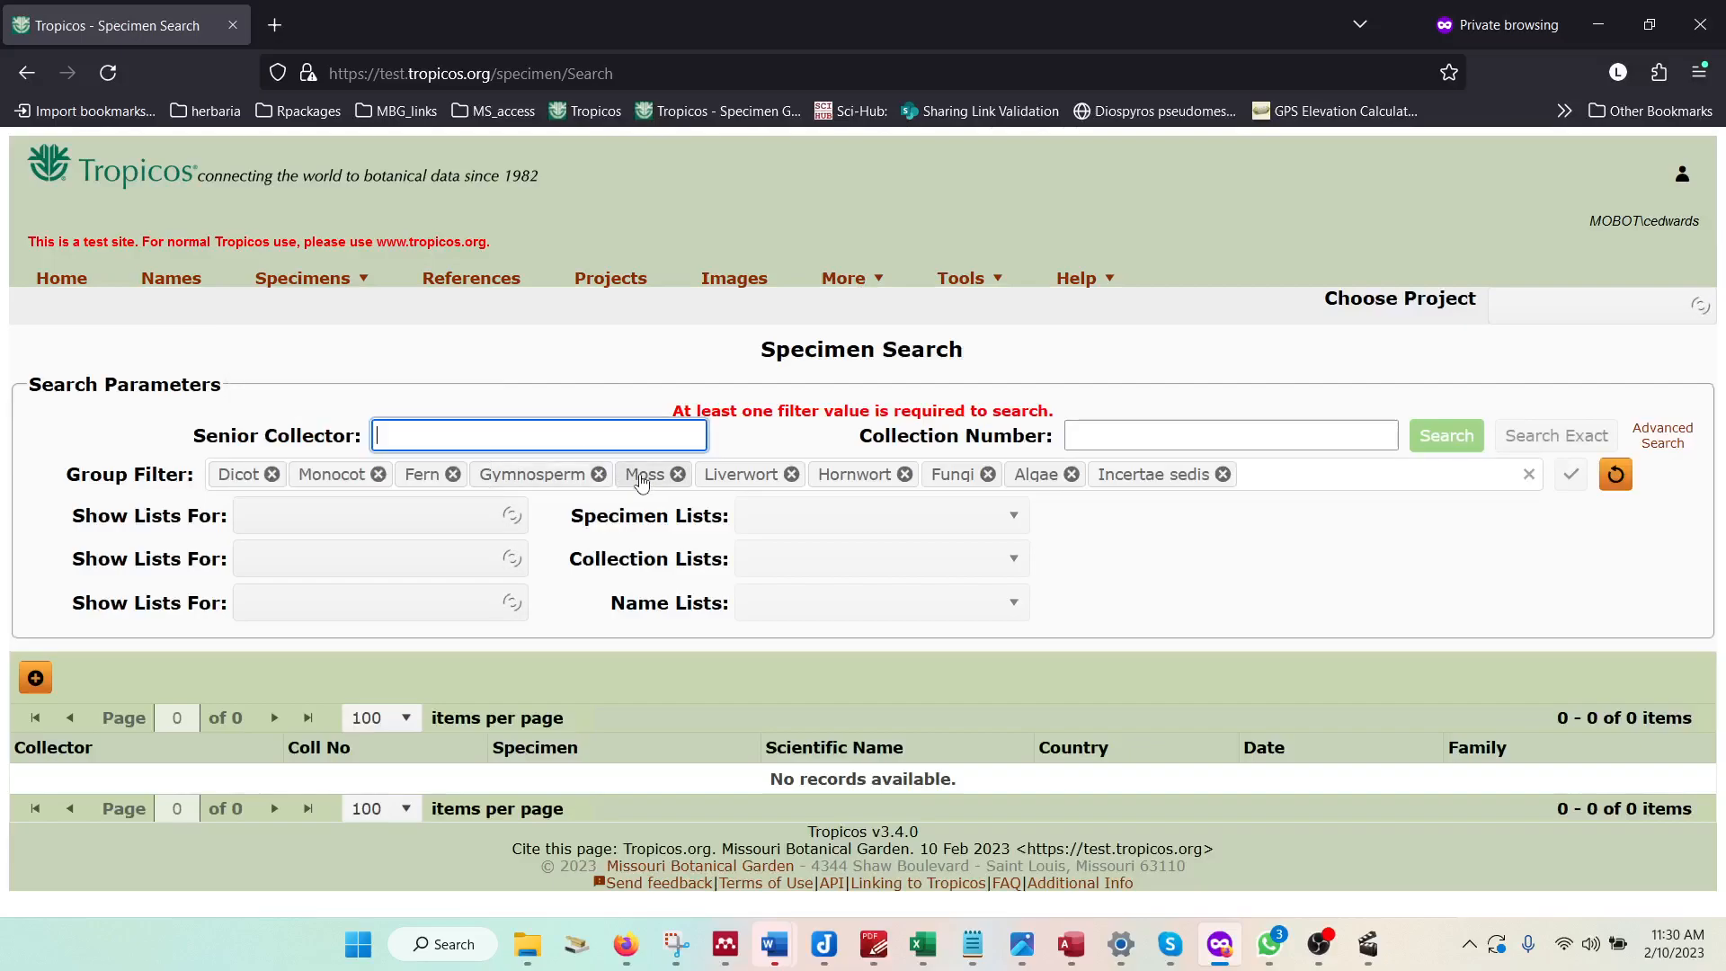
pyautogui.write('lina')
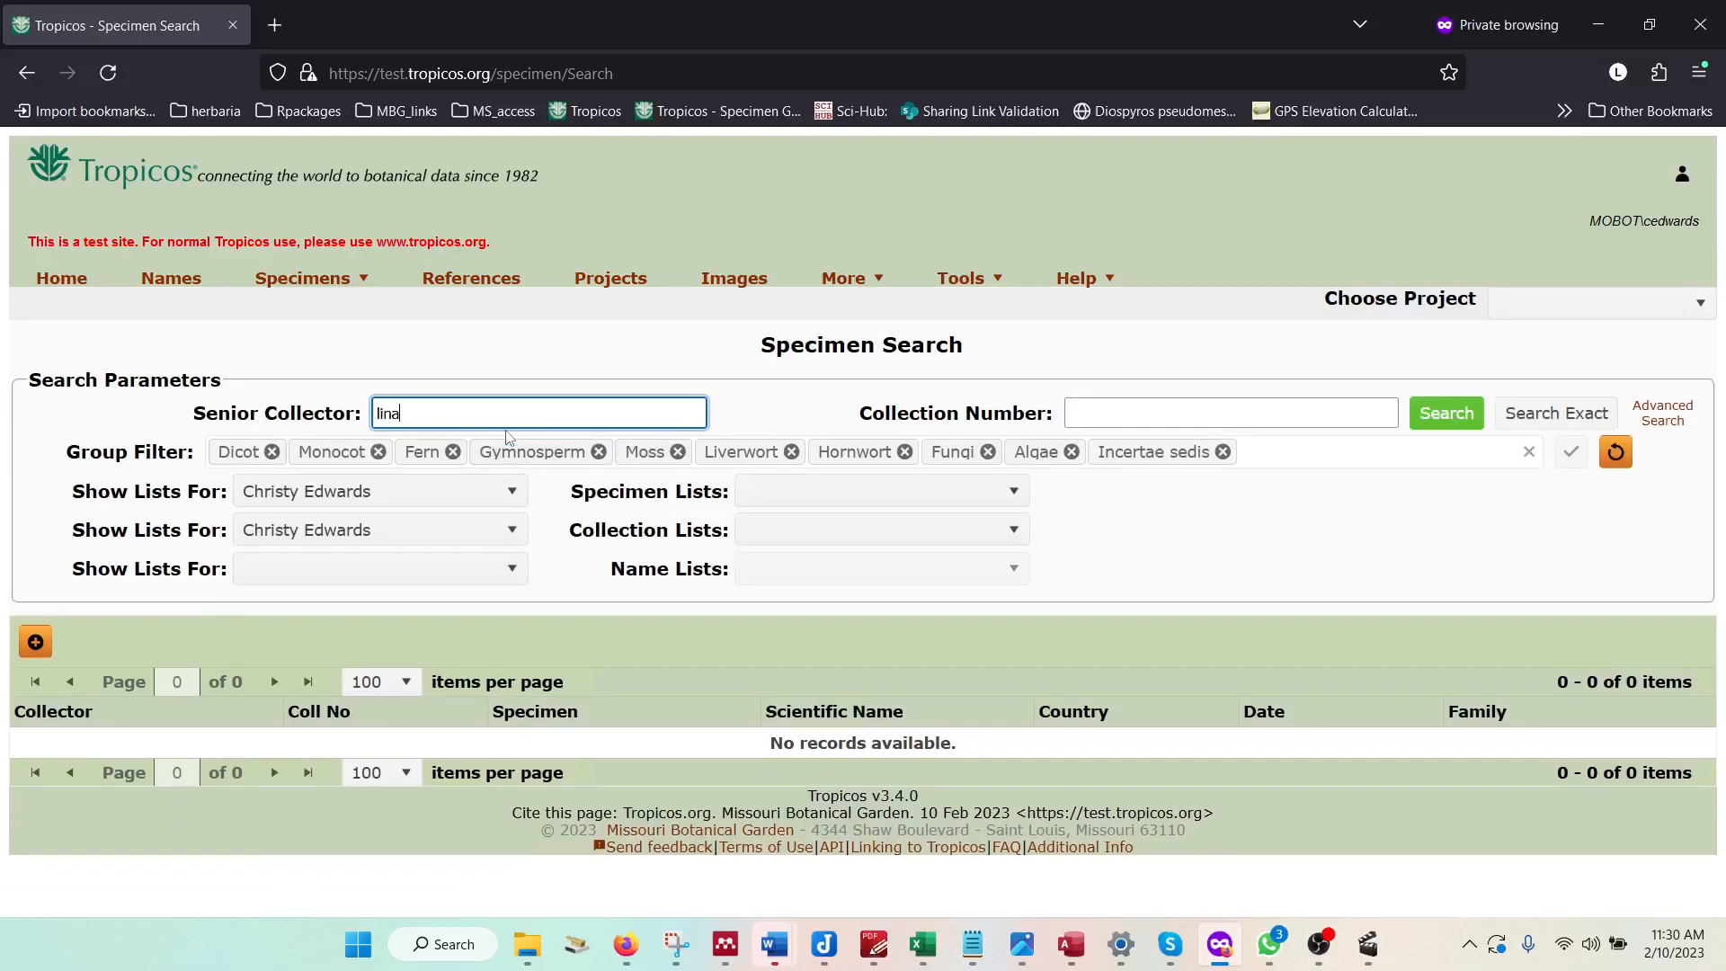
pyautogui.click(1662, 413)
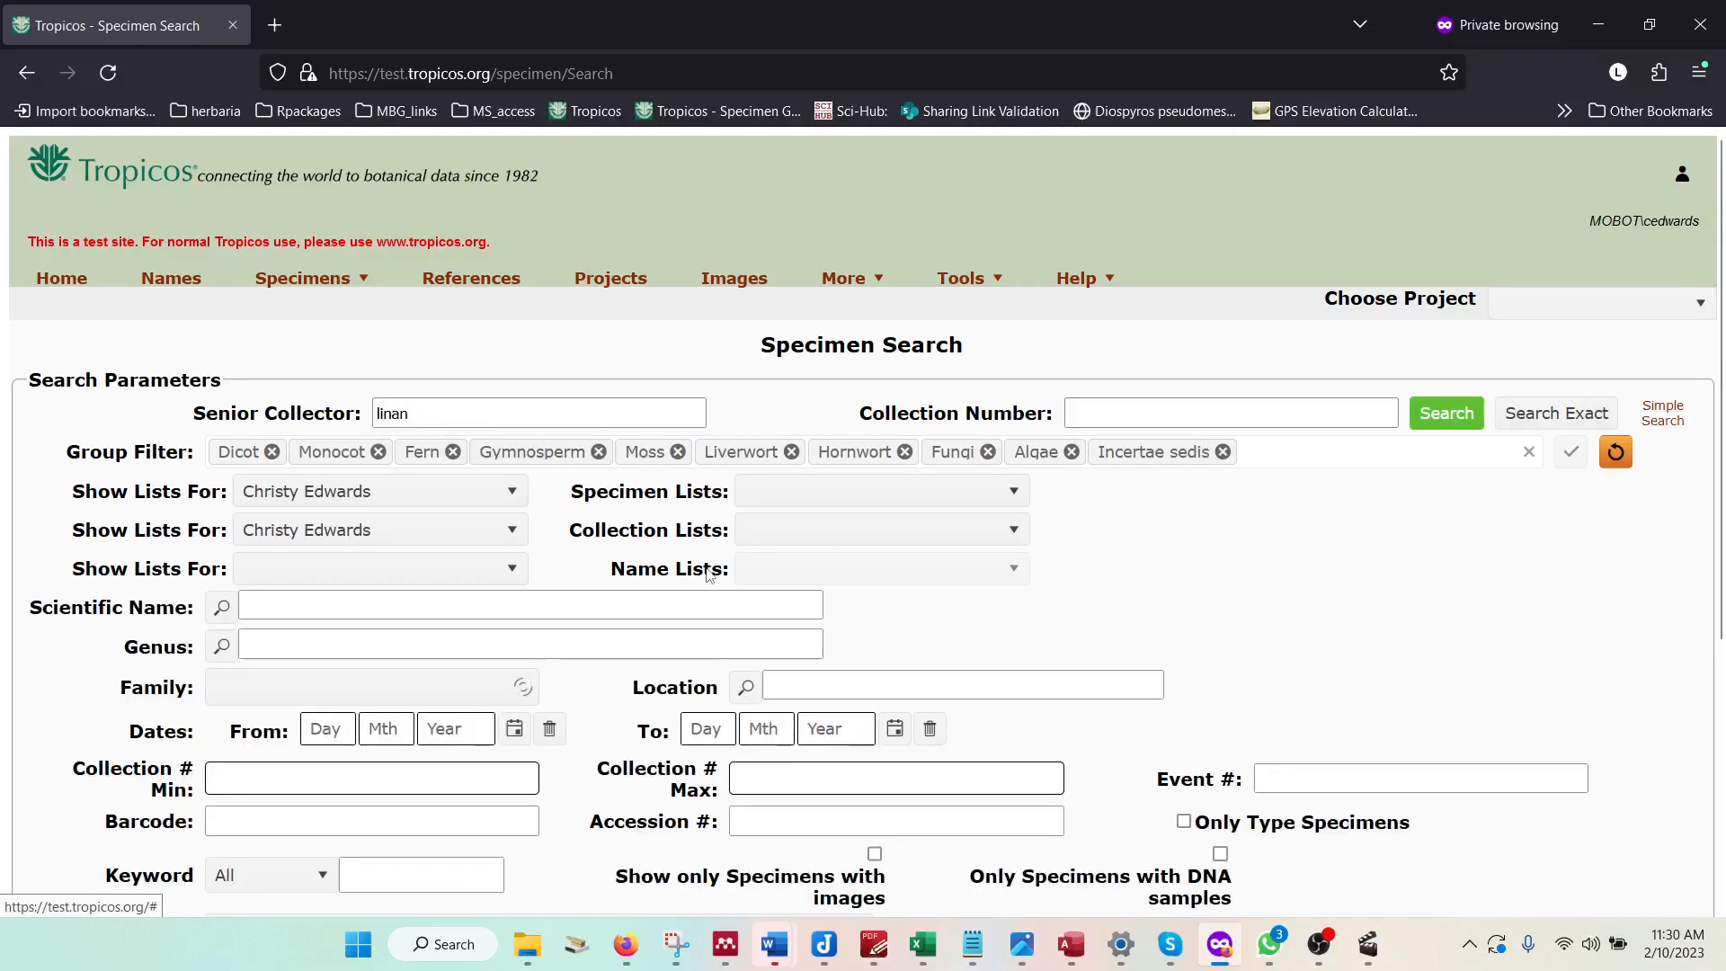
# Search for the collector's specimens with a minimum collection number of 01 and a maximum of 100
pyautogui.scroll(-3, 336, 580)
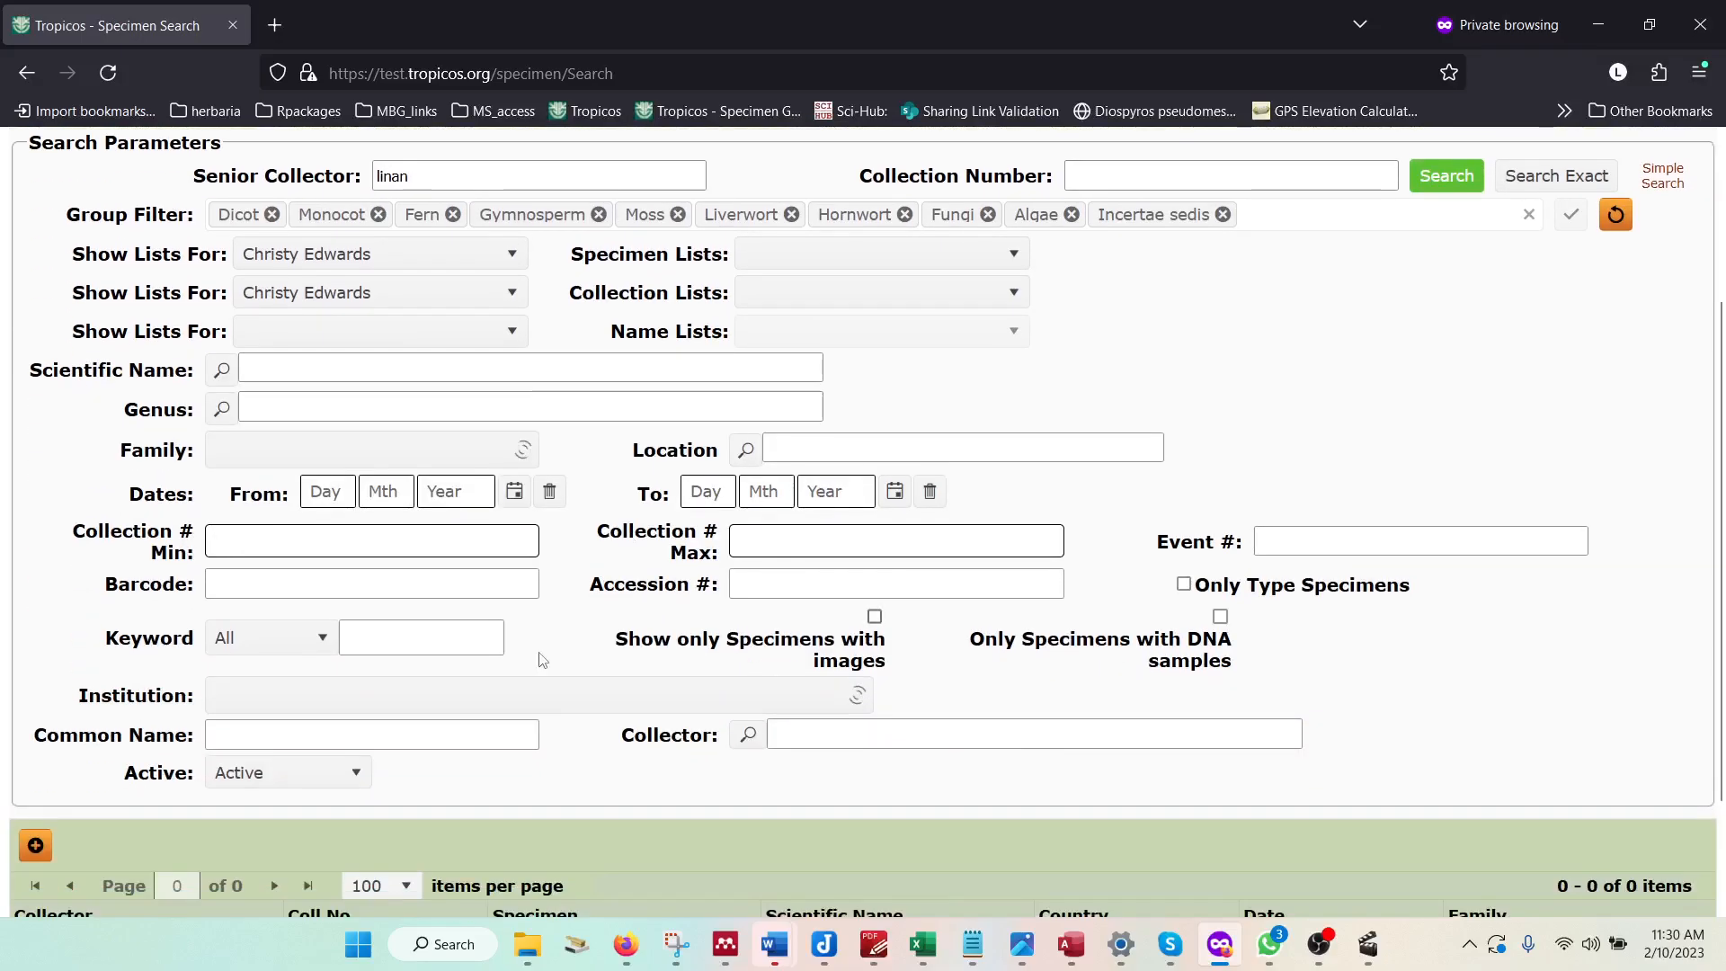
pyautogui.click(297, 538)
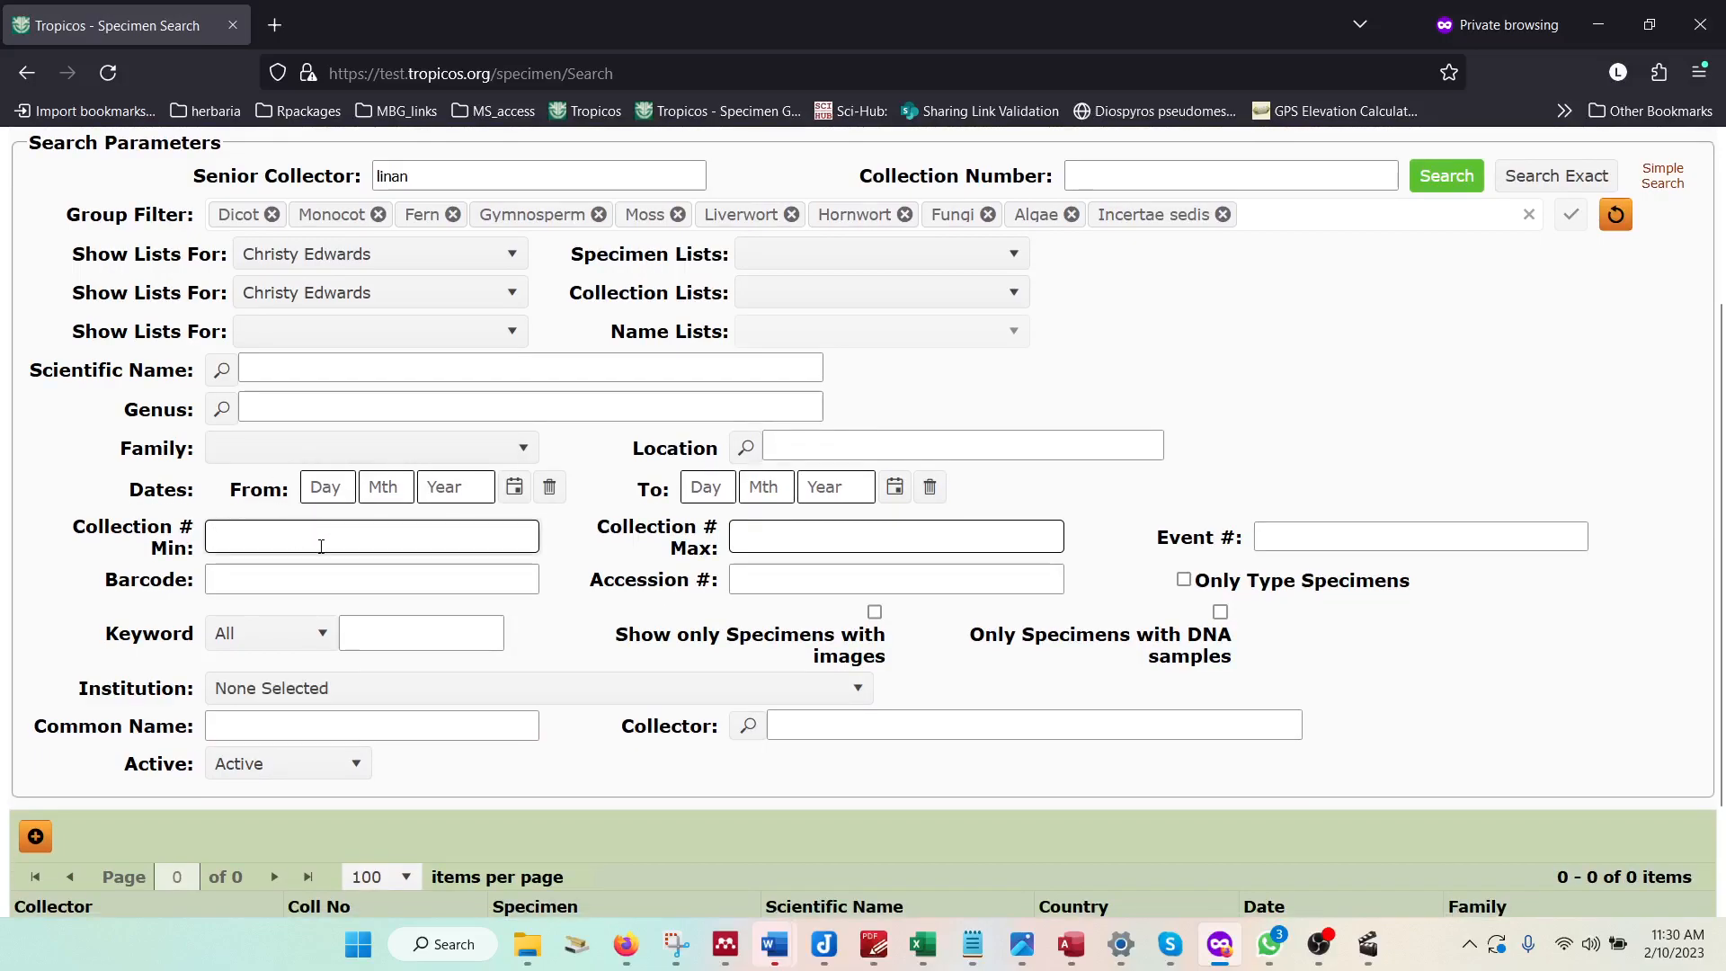
pyautogui.click(782, 544)
pyautogui.write('100')
pyautogui.scroll(3, 1448, 239)
pyautogui.click(1446, 413)
# Select the specimen results from the MAU specimen of collection 01 through collection 10
pyautogui.scroll(-4, 1240, 525)
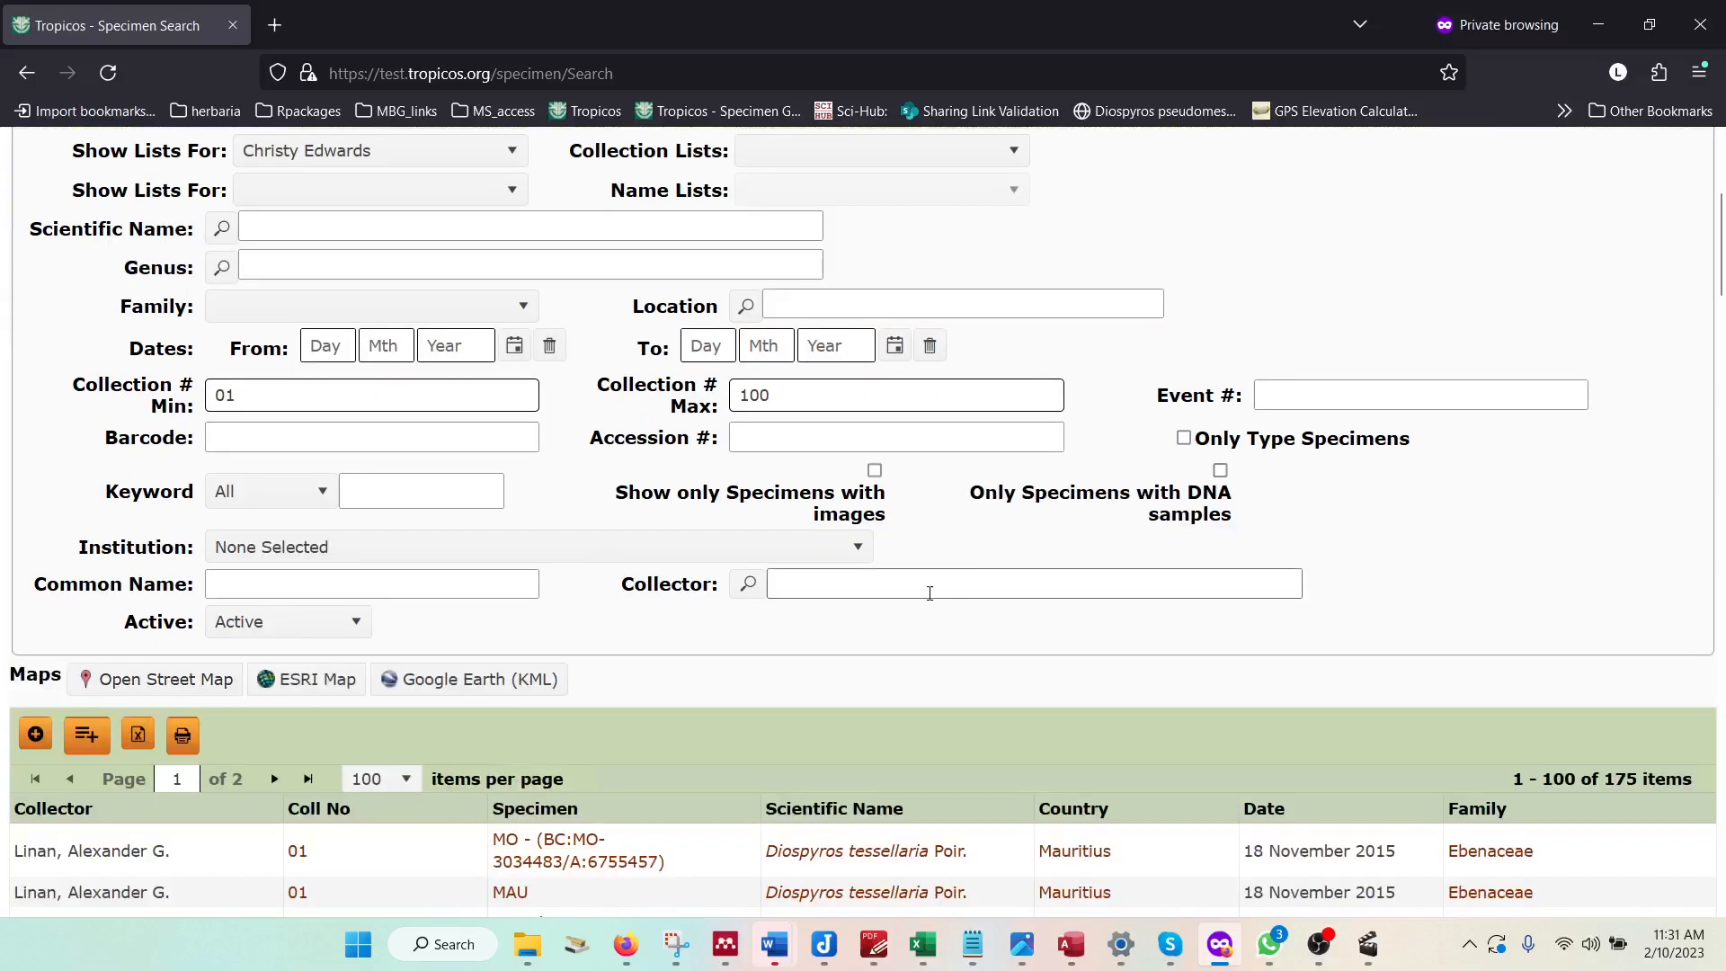
pyautogui.scroll(-2, 907, 583)
pyautogui.scroll(-10, 884, 575)
pyautogui.scroll(13, 404, 431)
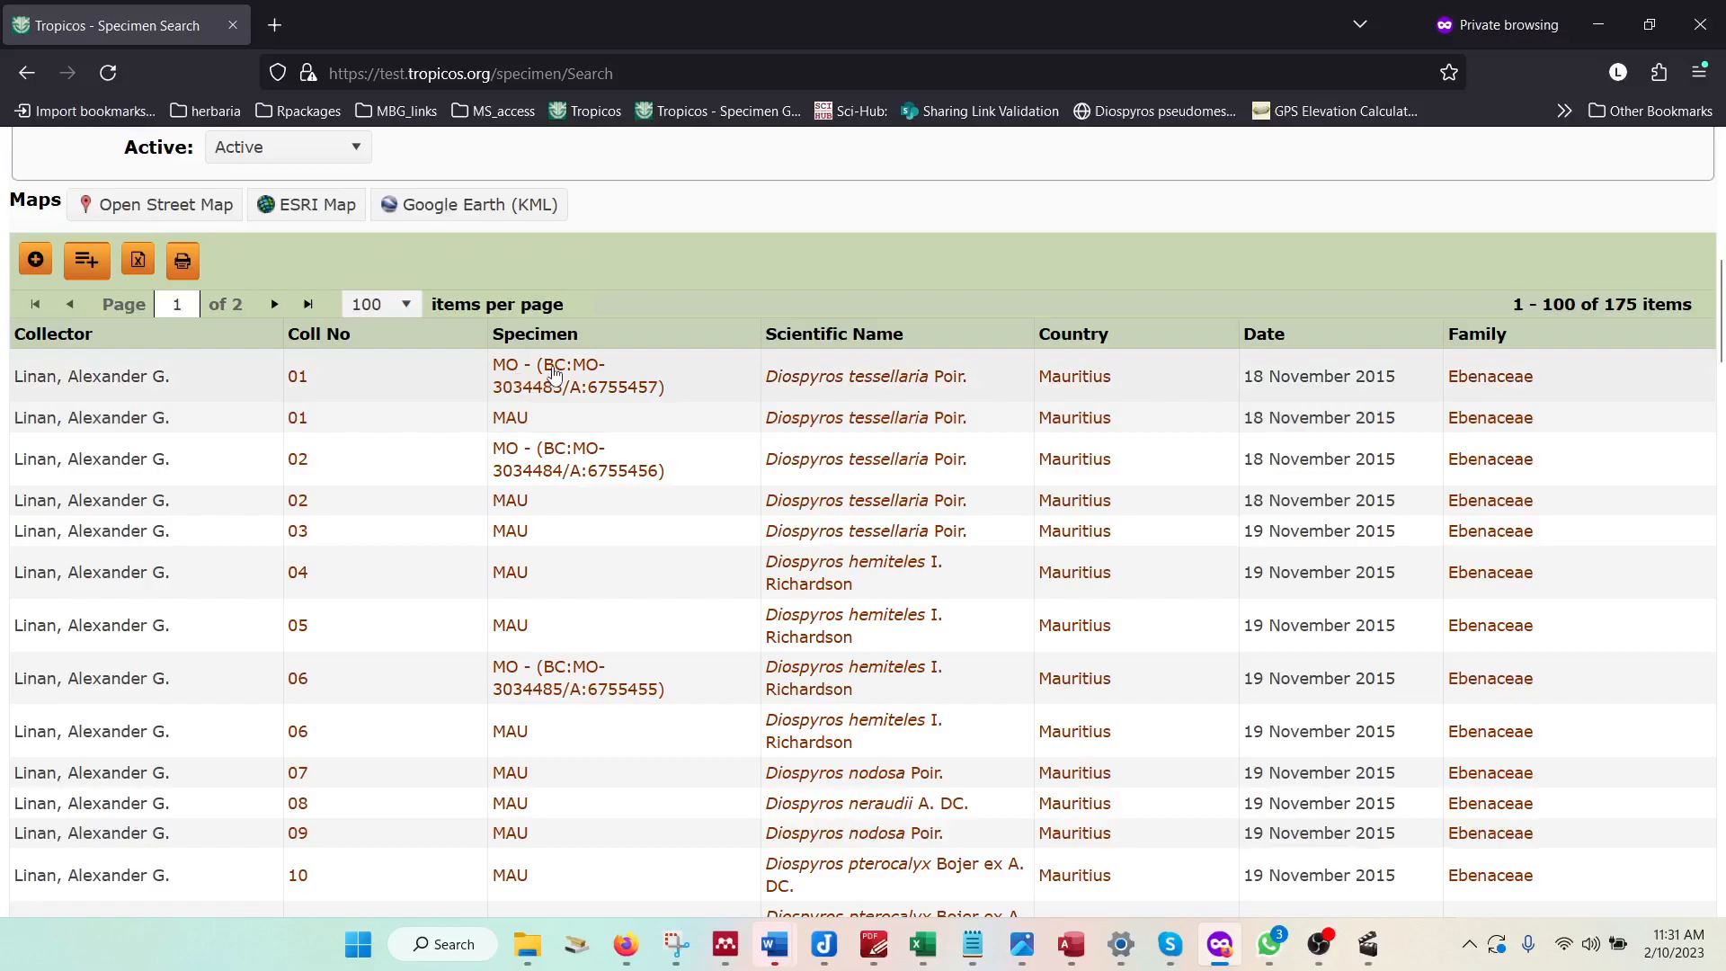
pyautogui.click(375, 381)
pyautogui.keyDown('ctrl'); pyautogui.click(396, 418); pyautogui.keyUp('ctrl')
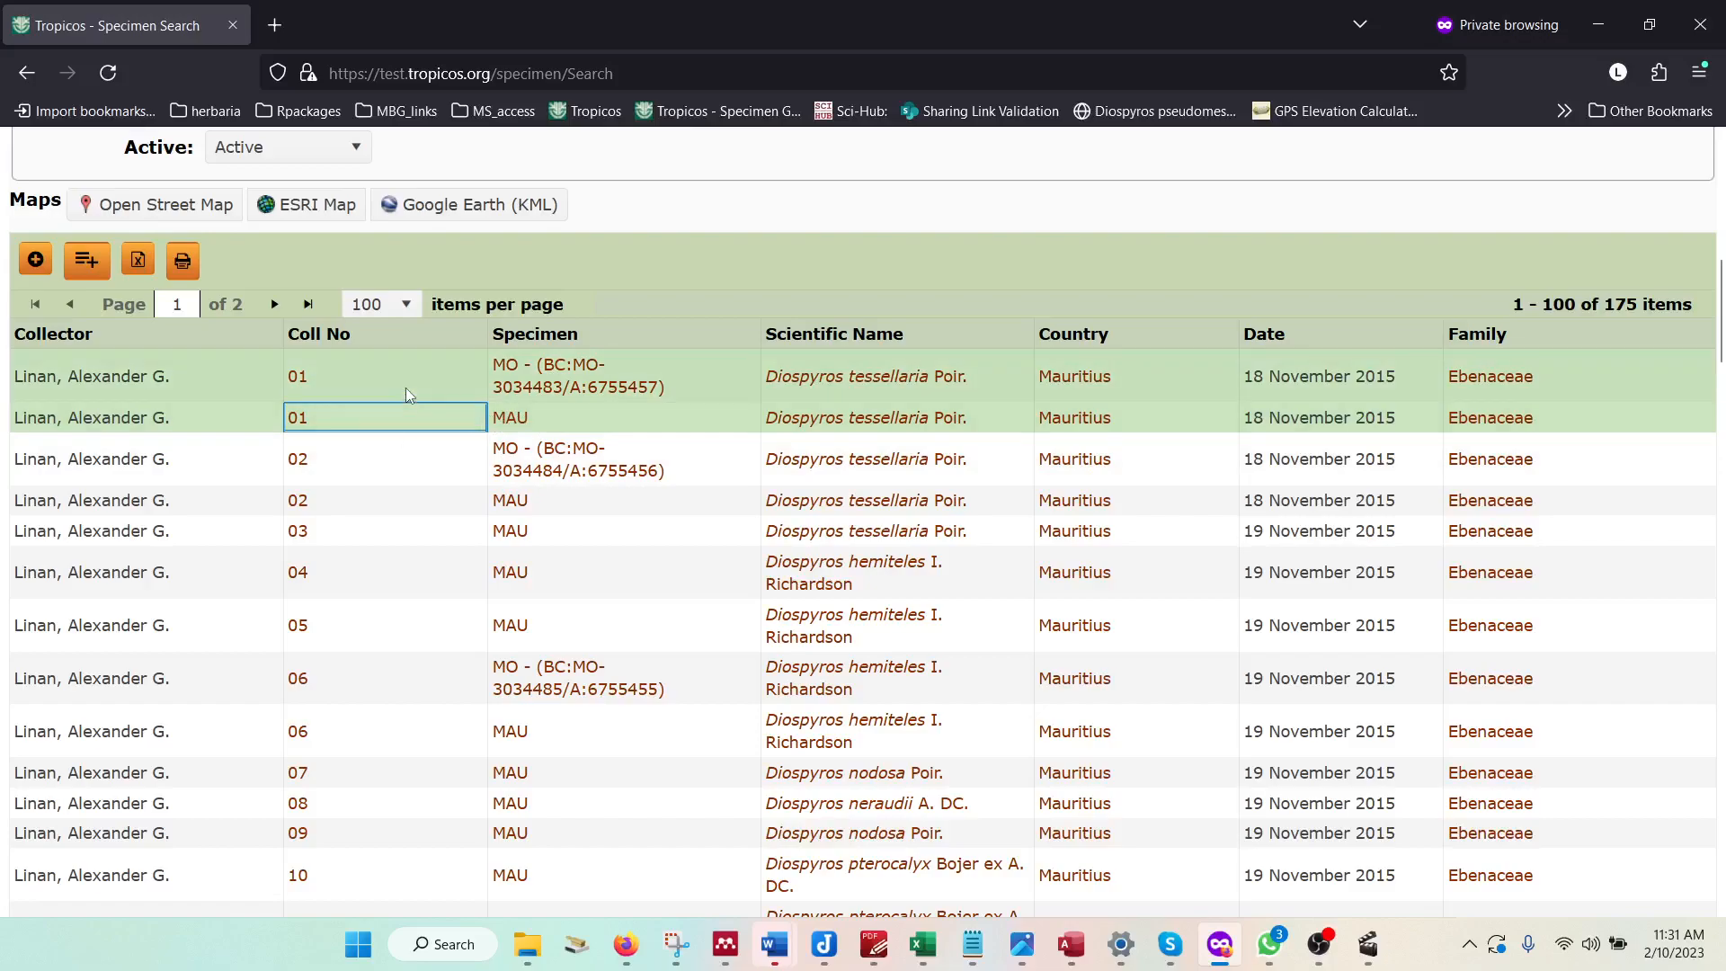
pyautogui.keyDown('shift'); pyautogui.click(419, 768); pyautogui.keyUp('shift')
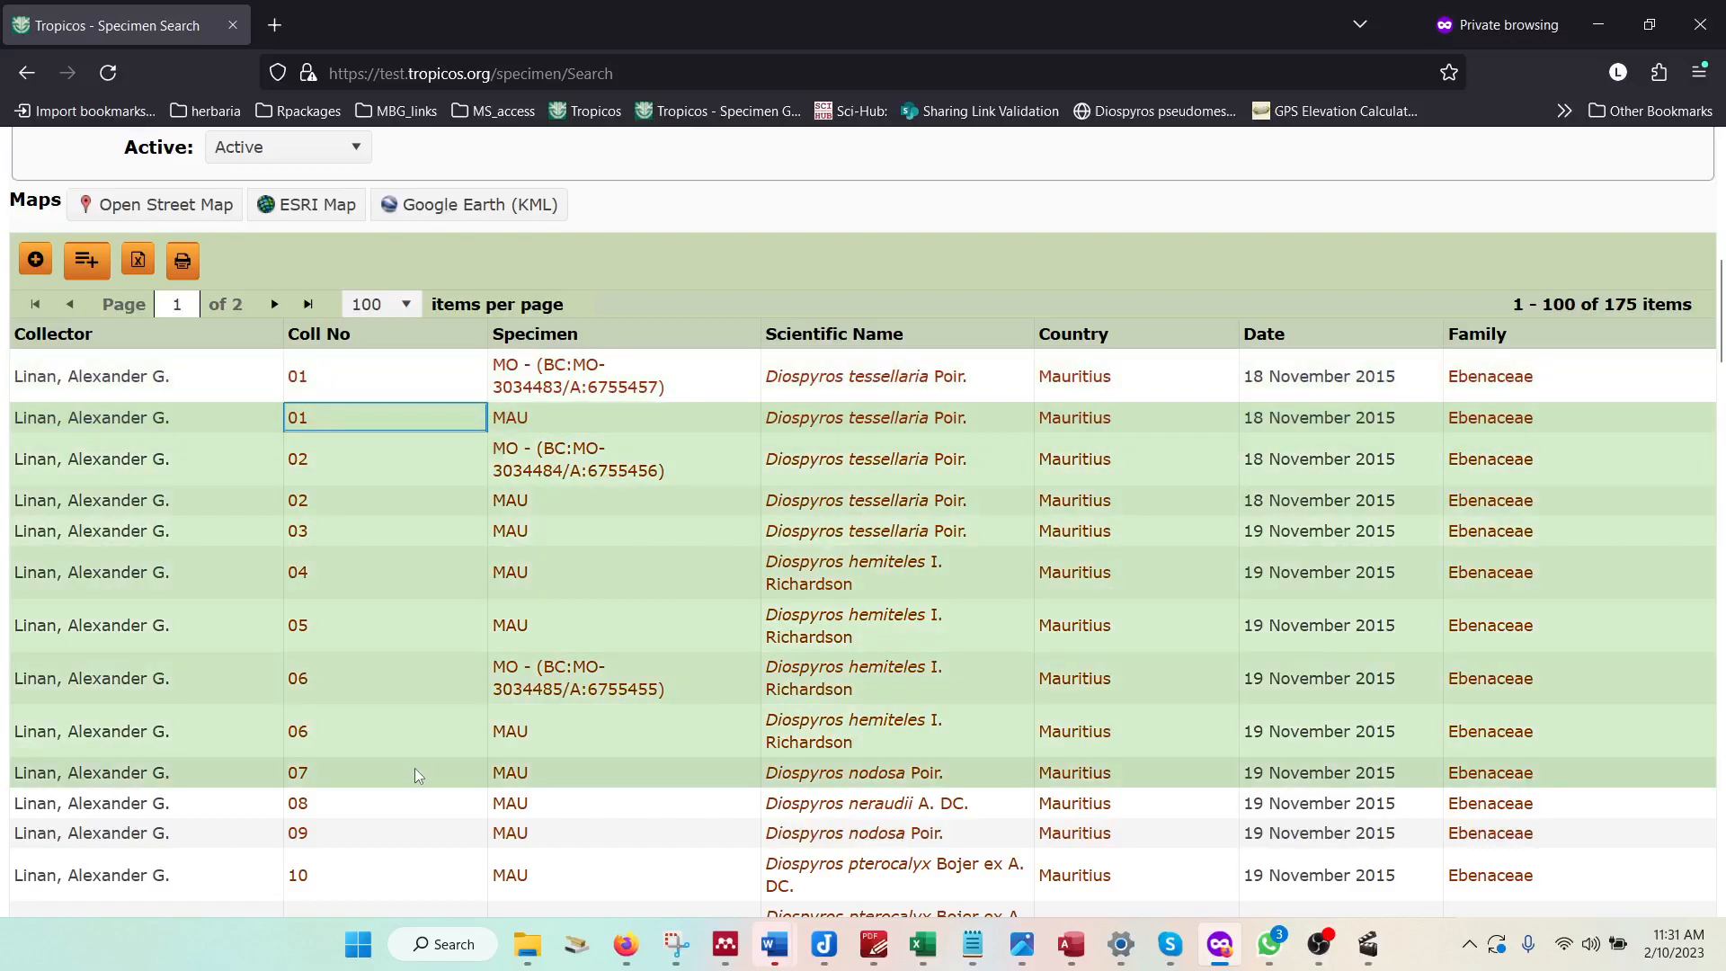
pyautogui.keyDown('shift'); pyautogui.click(391, 886); pyautogui.keyUp('shift')
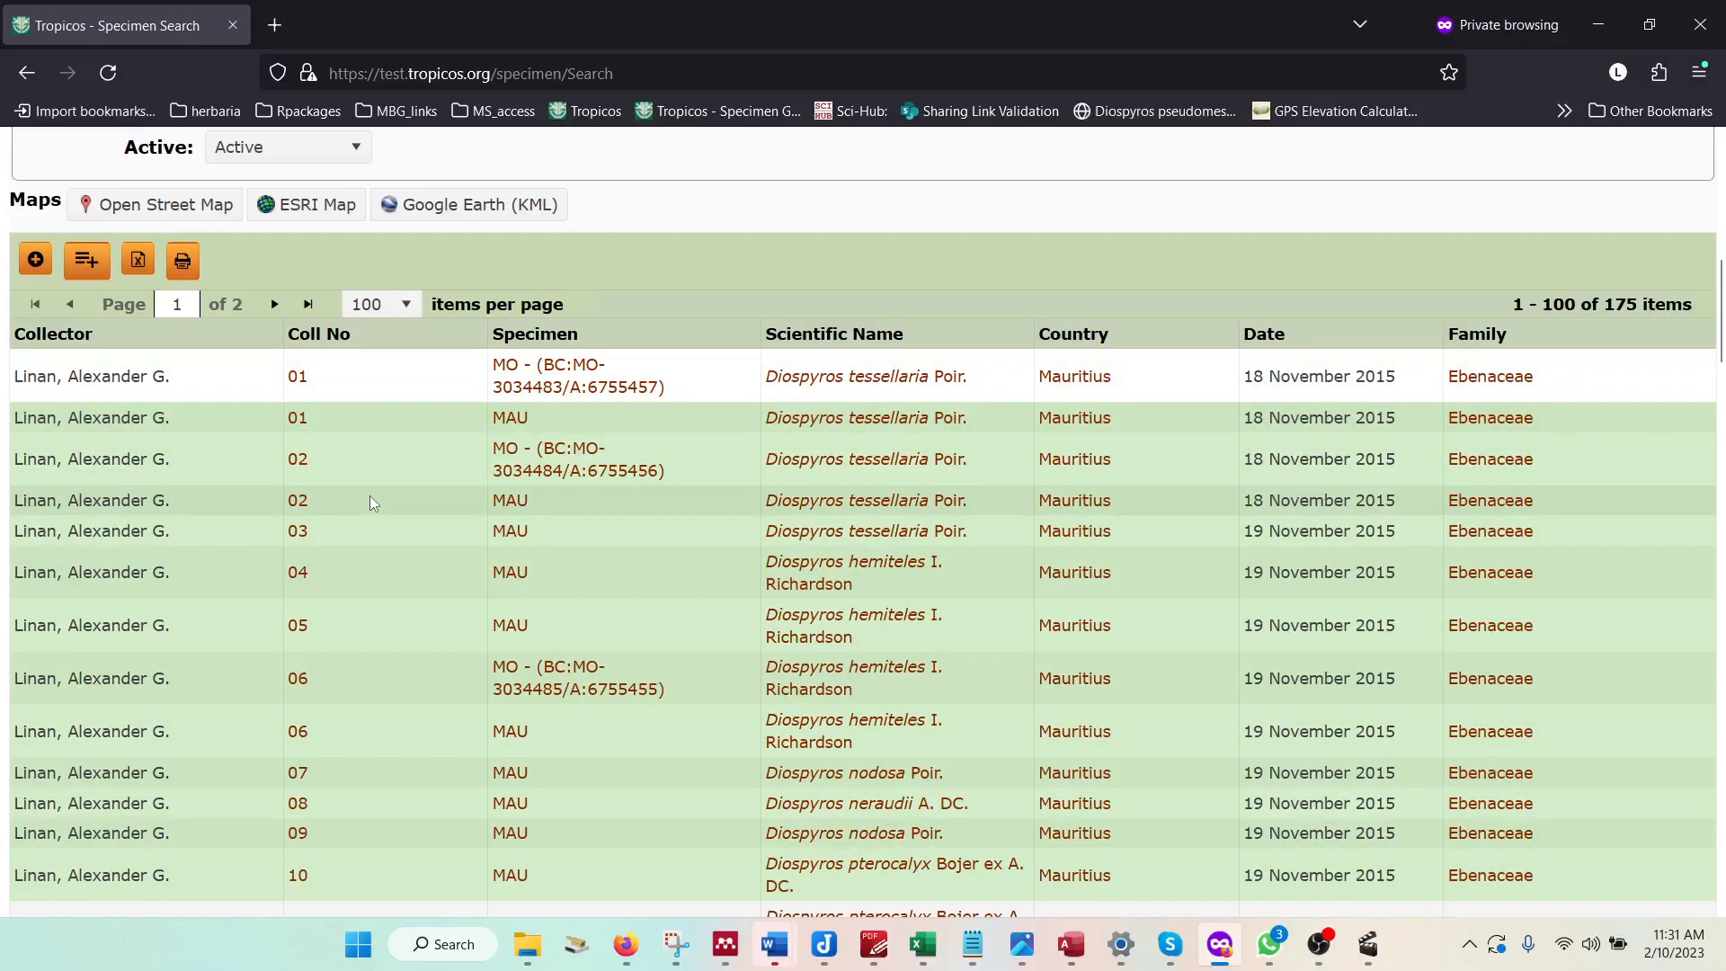
# Save the selected specimens to a new, named specimen list
pyautogui.click(86, 262)
pyautogui.click(770, 478)
pyautogui.write('spec')
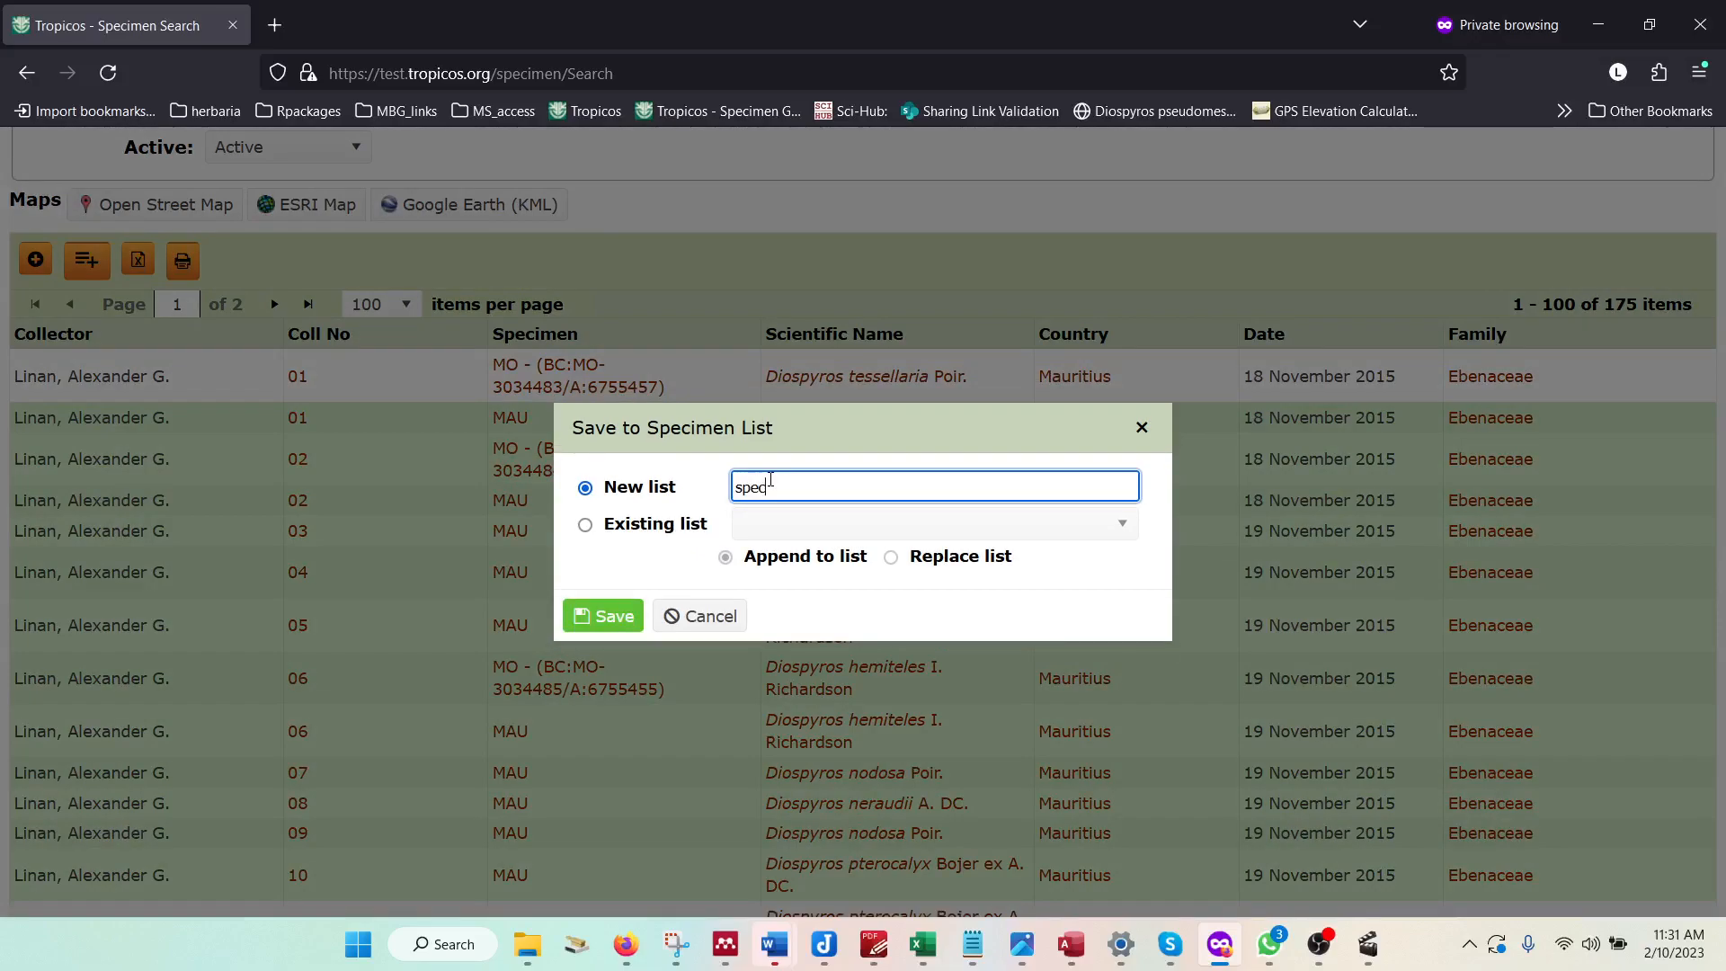
pyautogui.write('list')
pyautogui.click(589, 616)
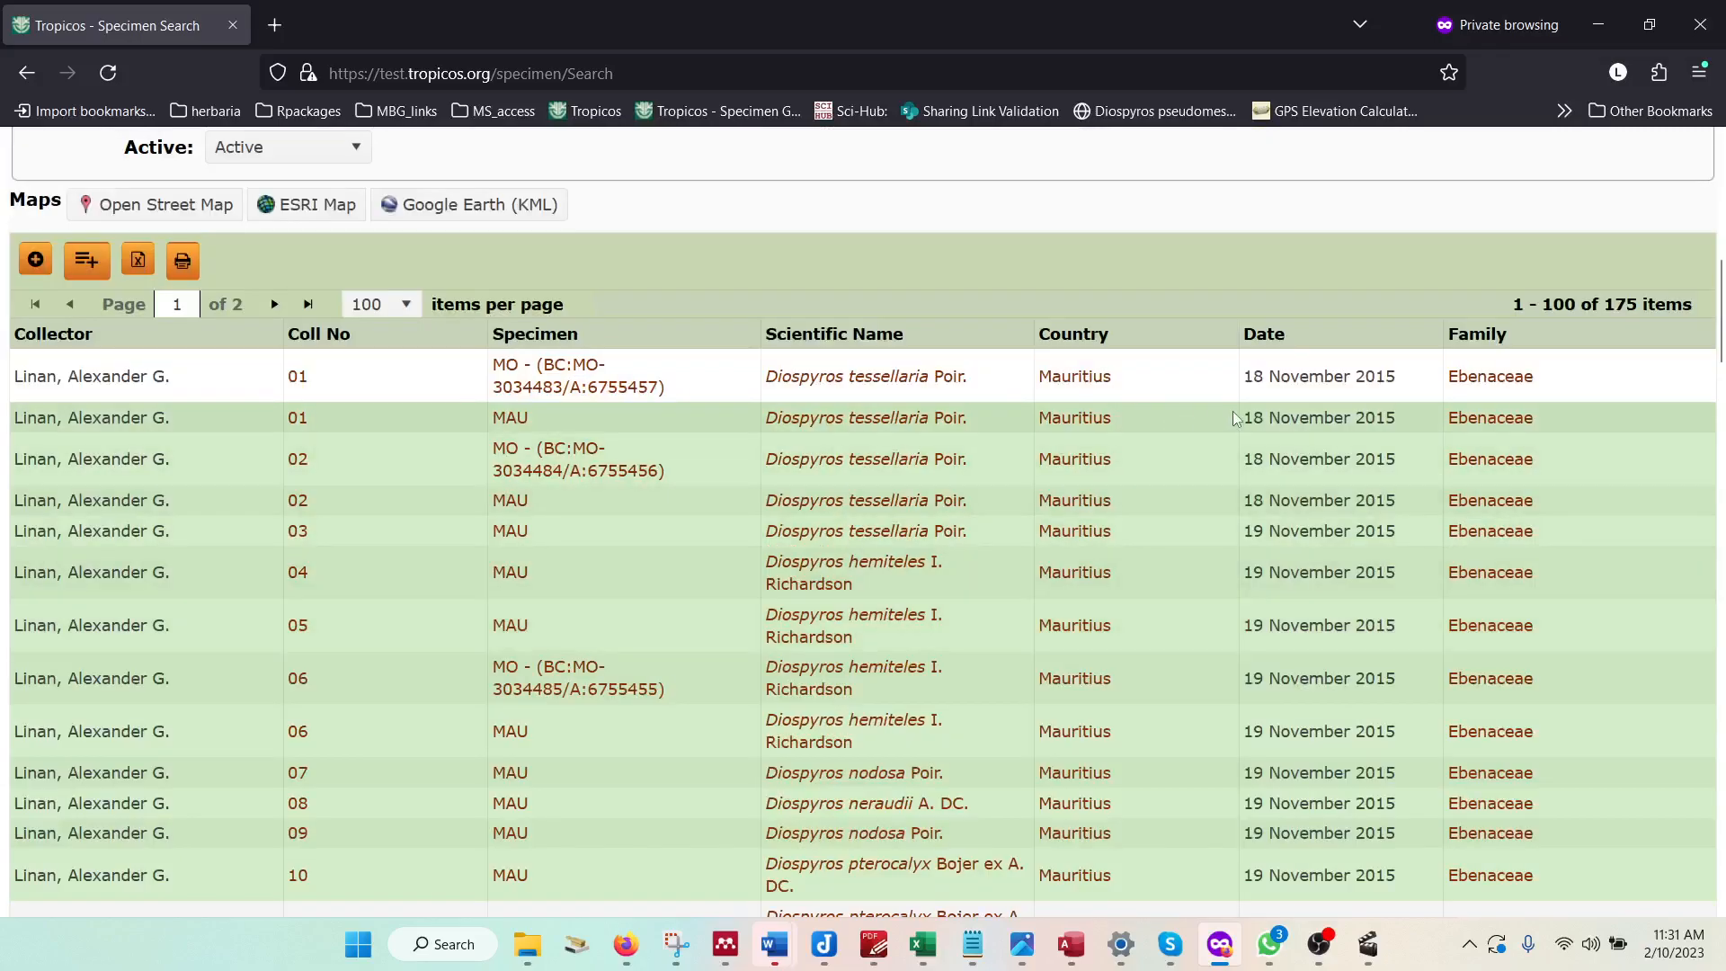
# Open the My Lists page of the signed-in account
pyautogui.scroll(10, 851, 193)
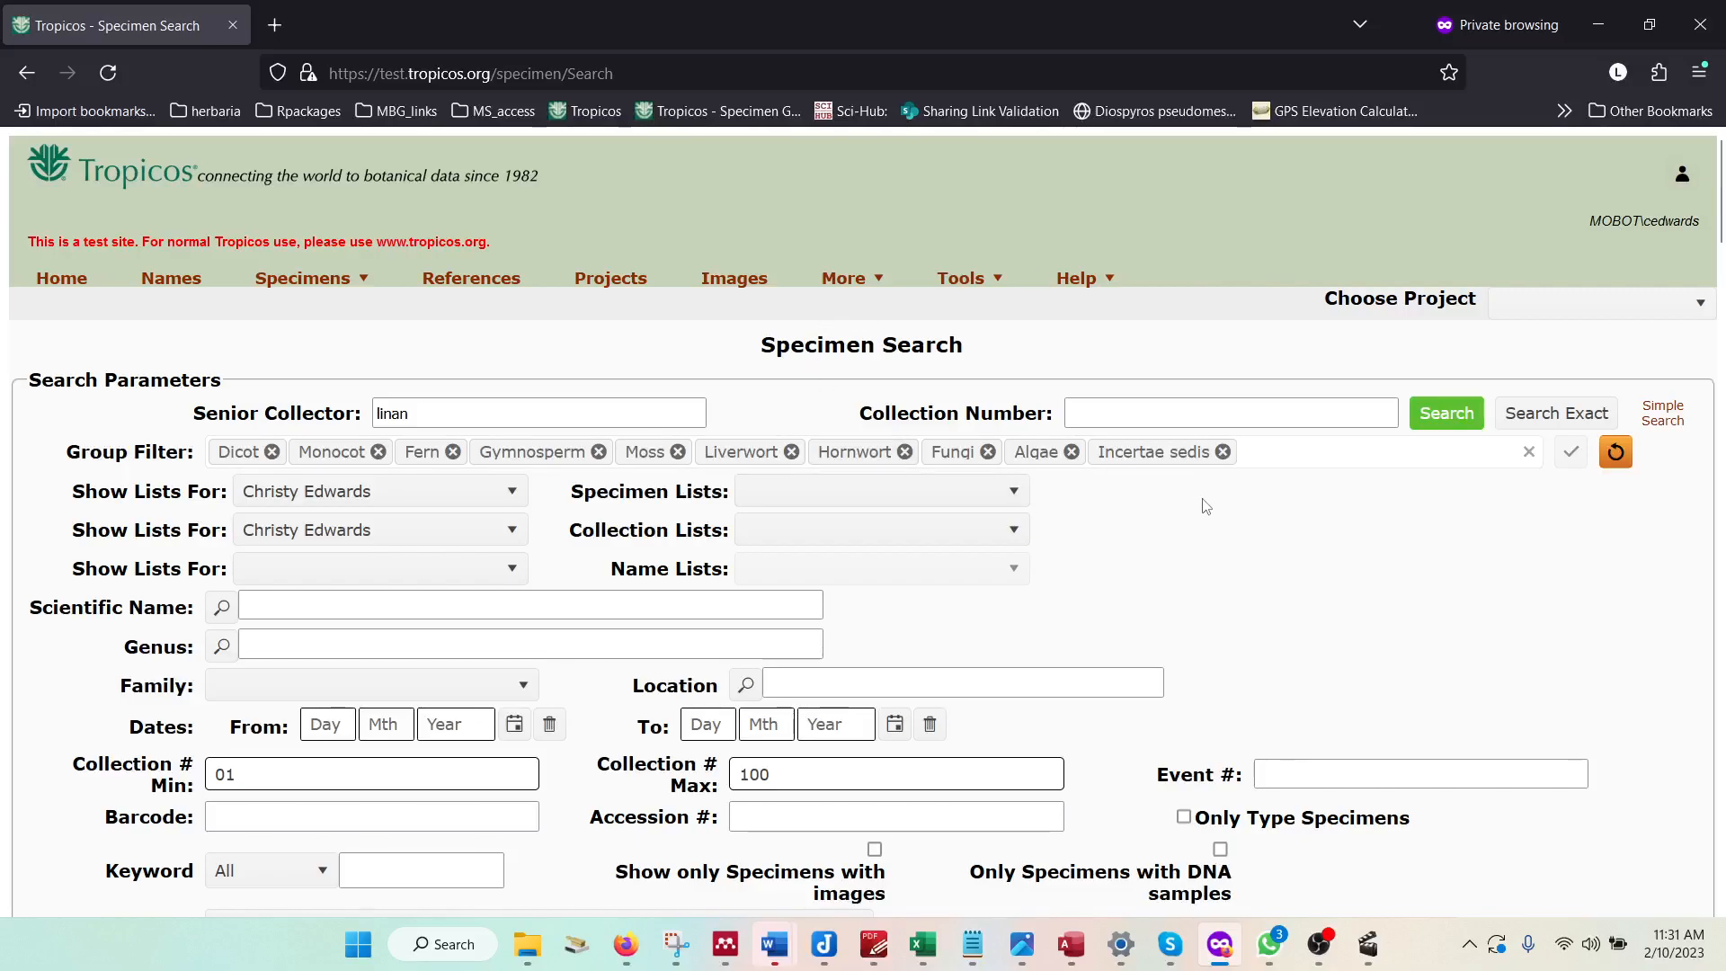
pyautogui.scroll(-5, 926, 482)
pyautogui.scroll(4, 926, 483)
pyautogui.scroll(-1, 828, 397)
pyautogui.scroll(2, 828, 397)
pyautogui.click(1686, 177)
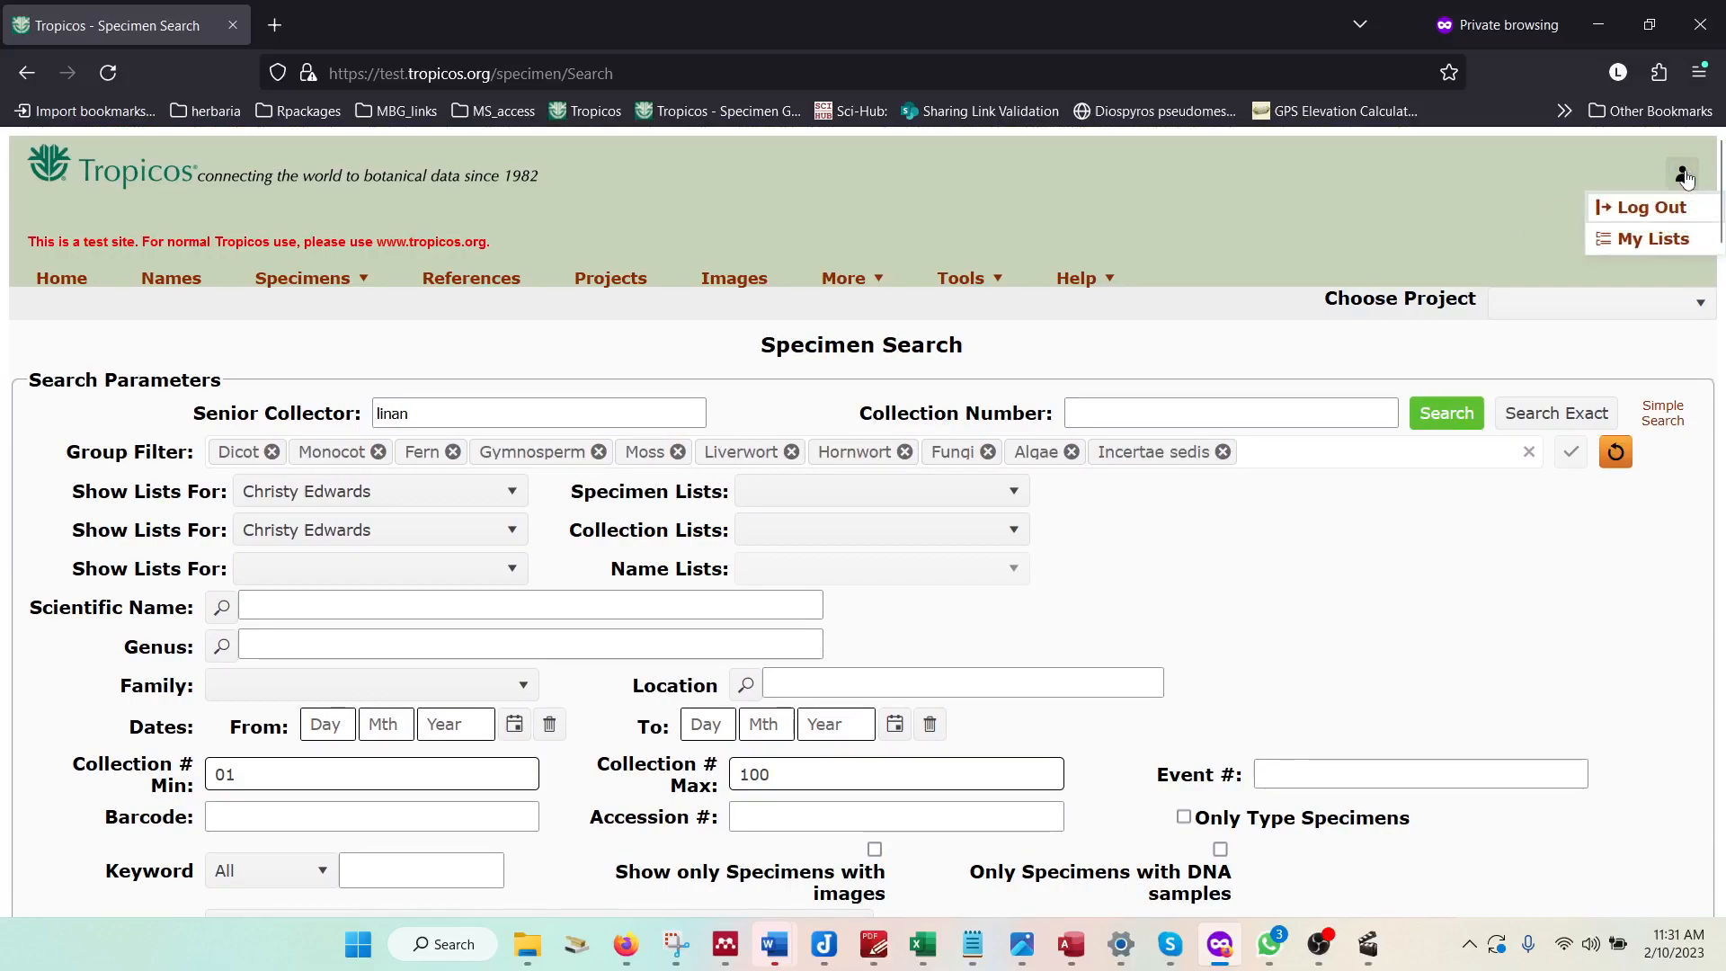
pyautogui.click(1345, 523)
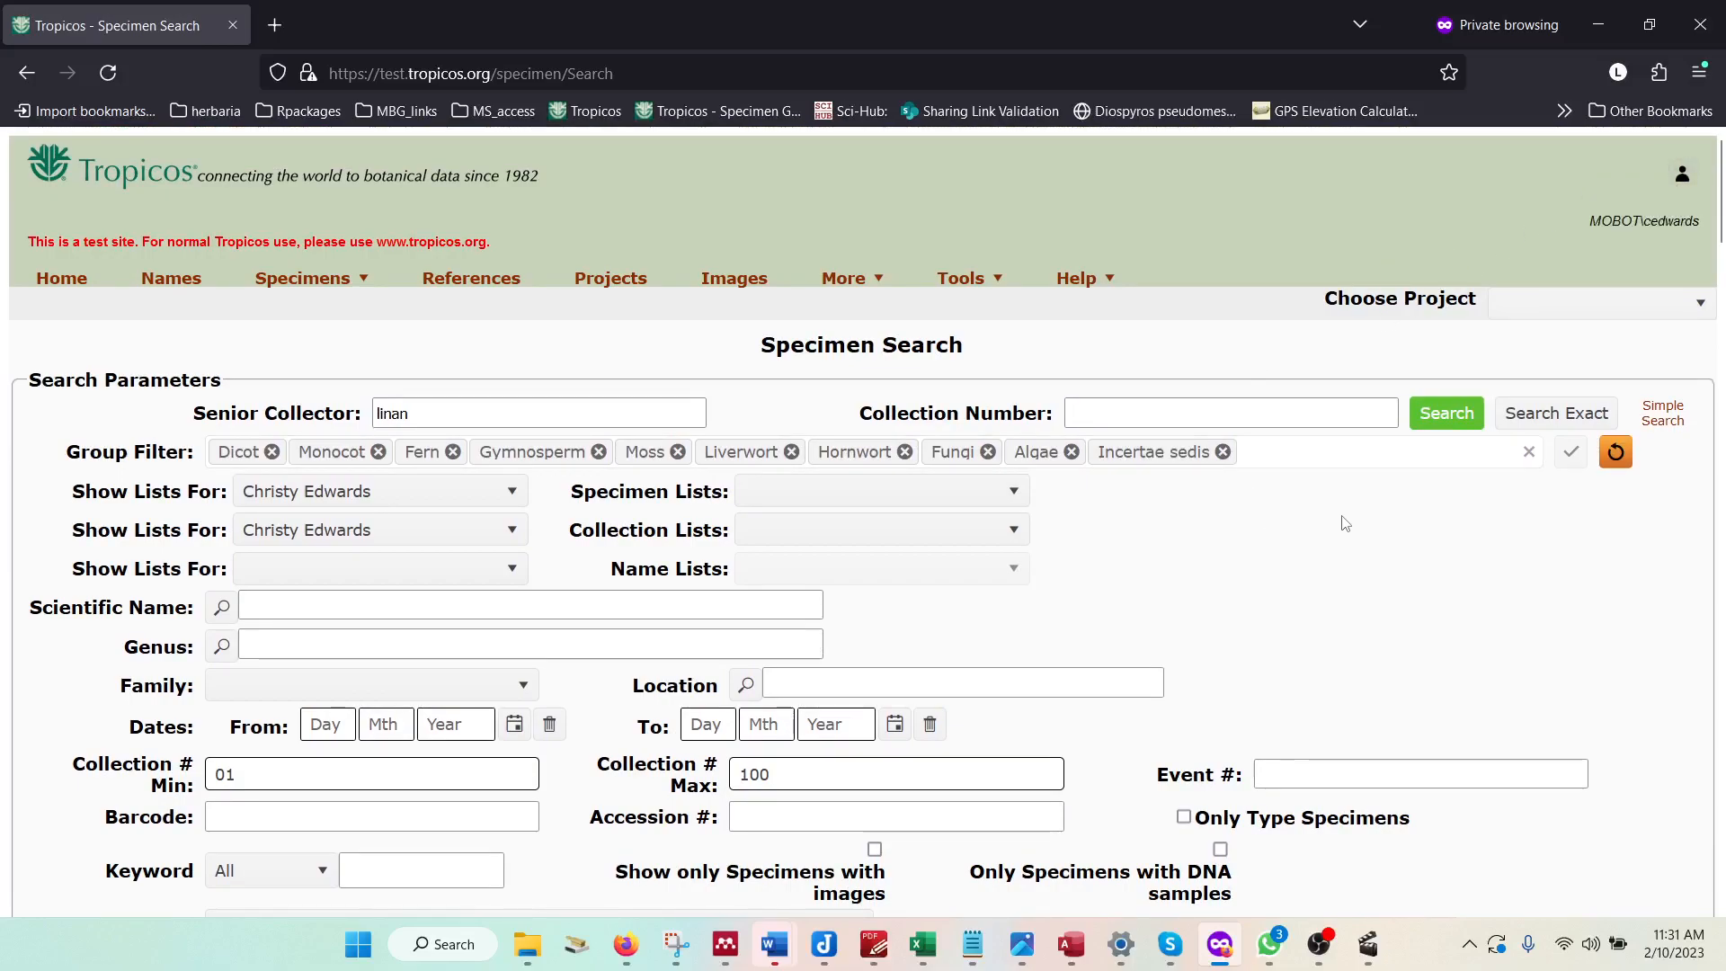
pyautogui.click(1682, 180)
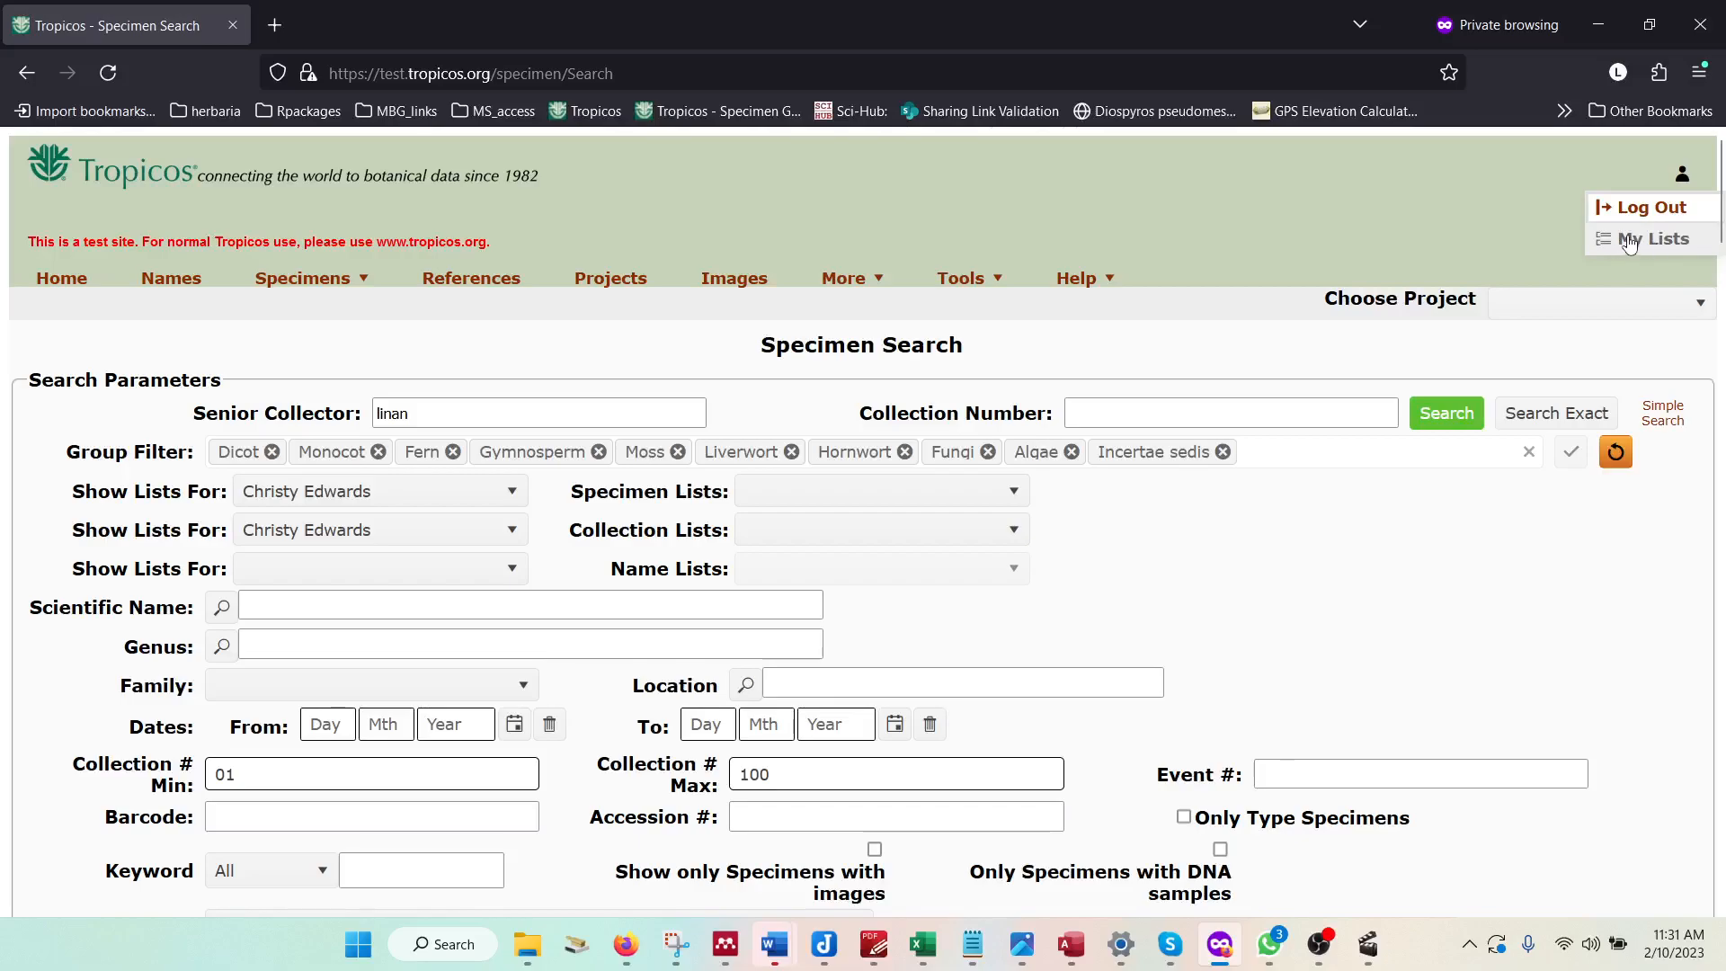
pyautogui.click(1628, 241)
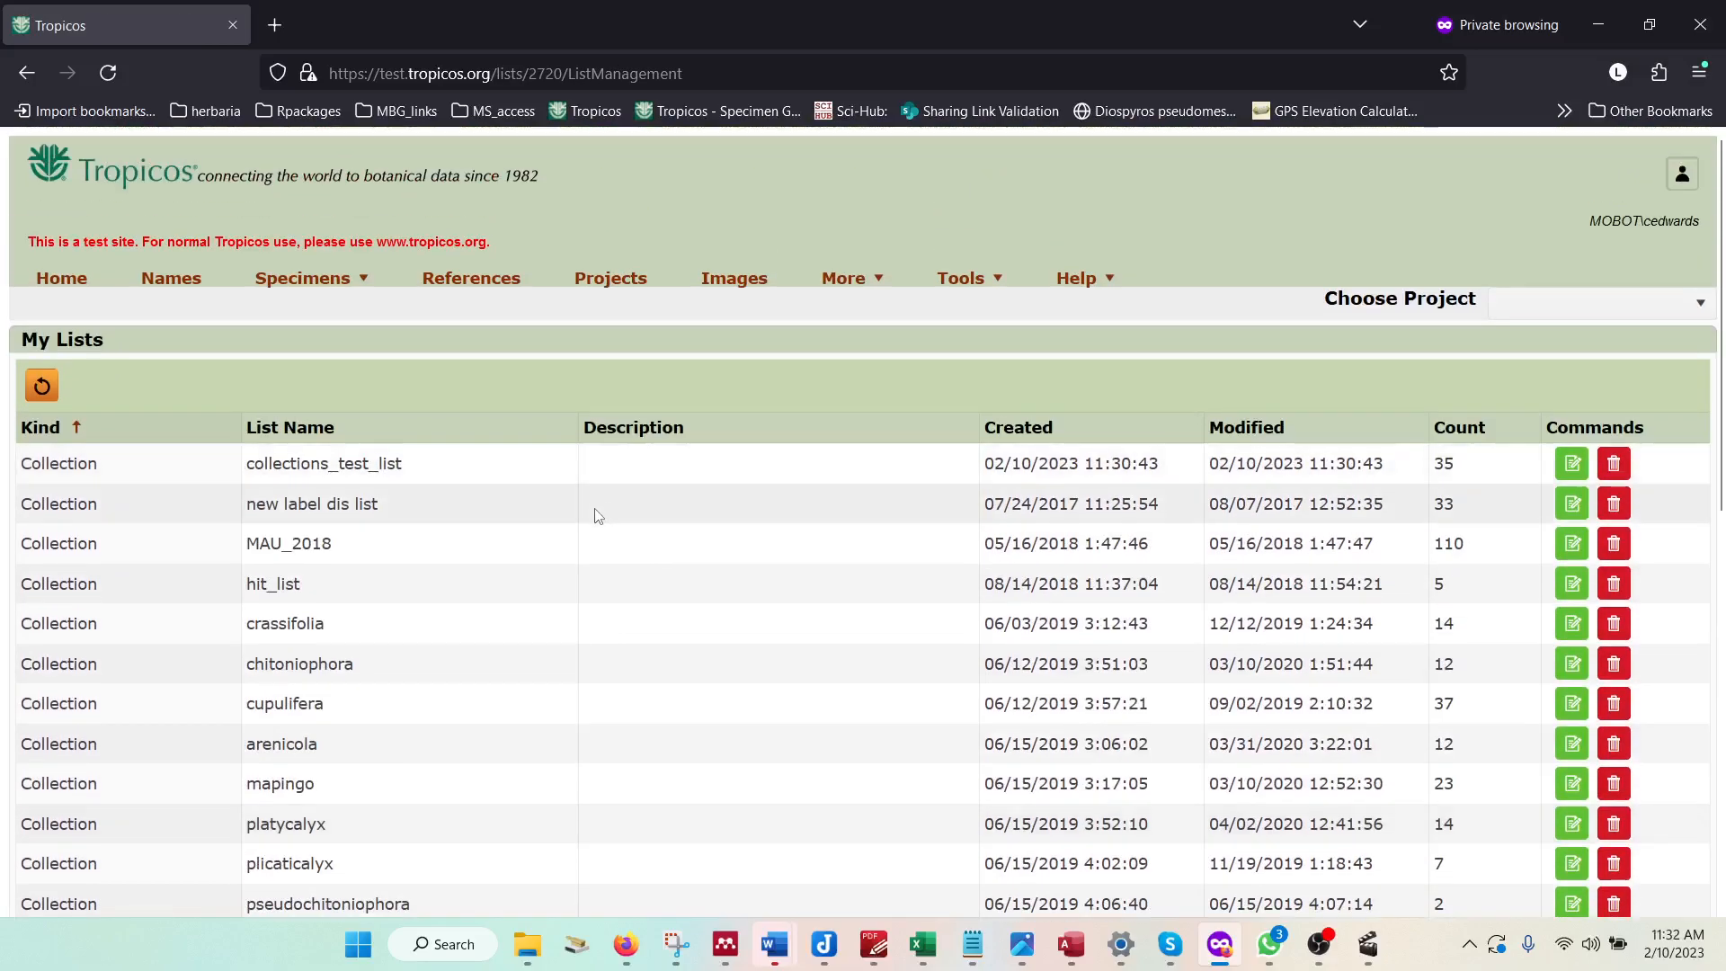
# Look through the saved collection and specimen lists, checking their kinds, names, dates and counts
pyautogui.scroll(-2, 549, 501)
pyautogui.scroll(2, 557, 476)
pyautogui.scroll(-2, 108, 460)
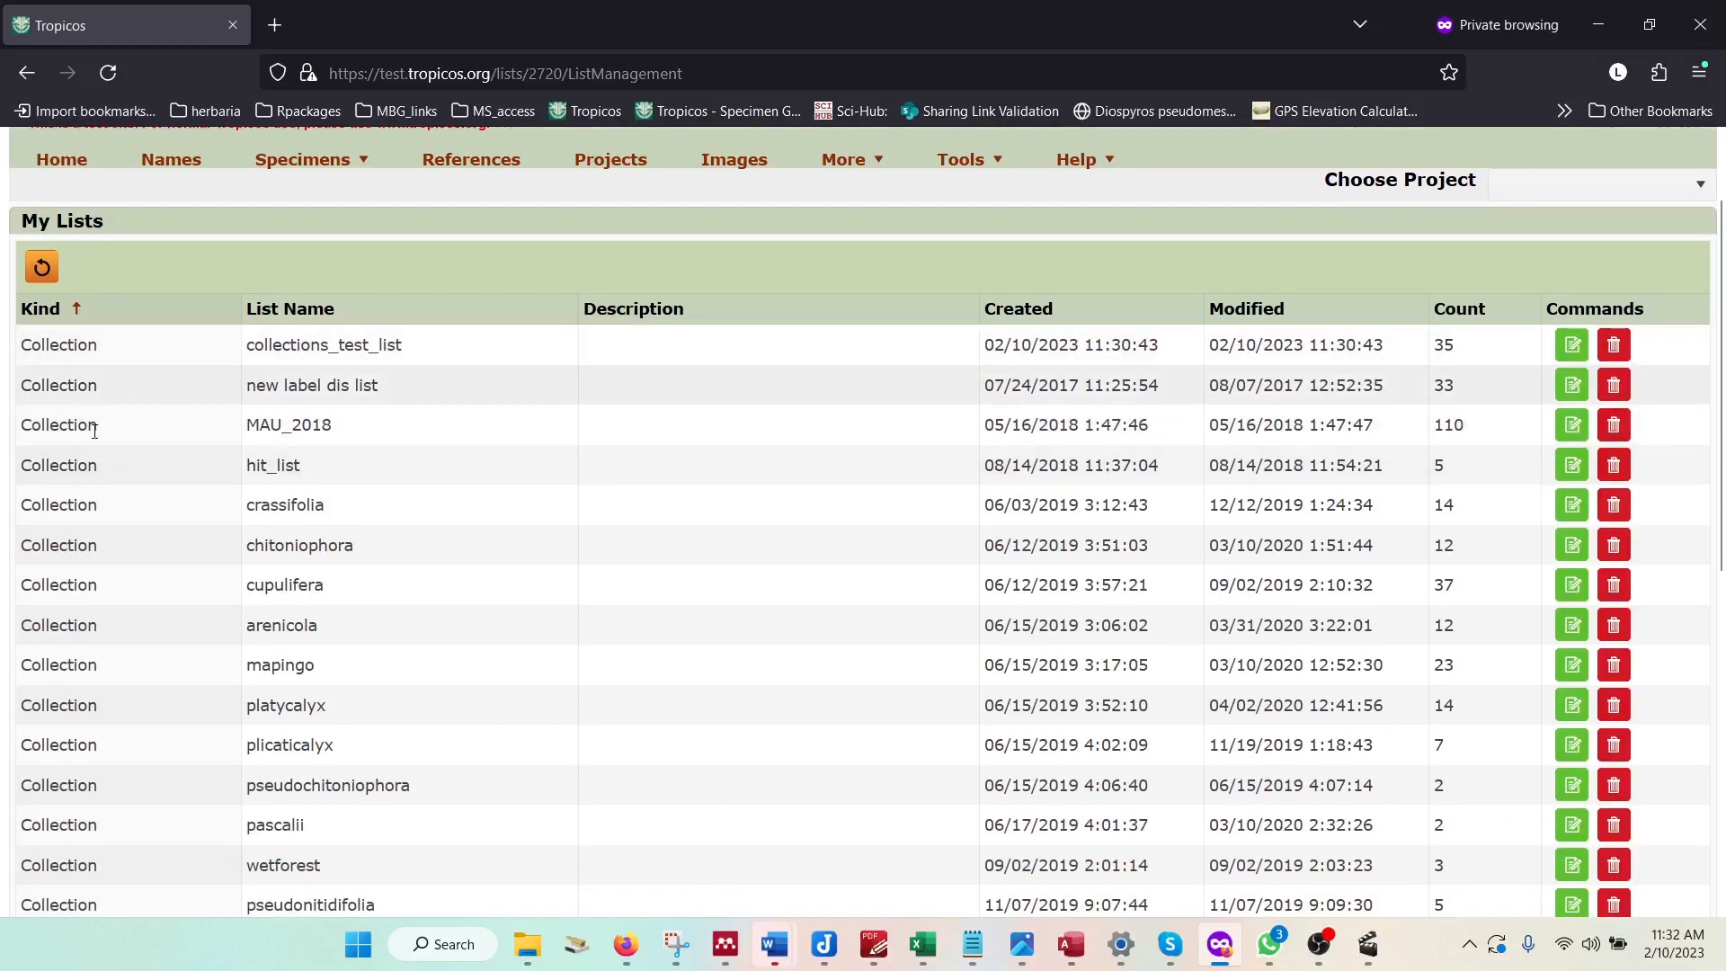
pyautogui.scroll(-3, 104, 458)
pyautogui.scroll(3, 116, 470)
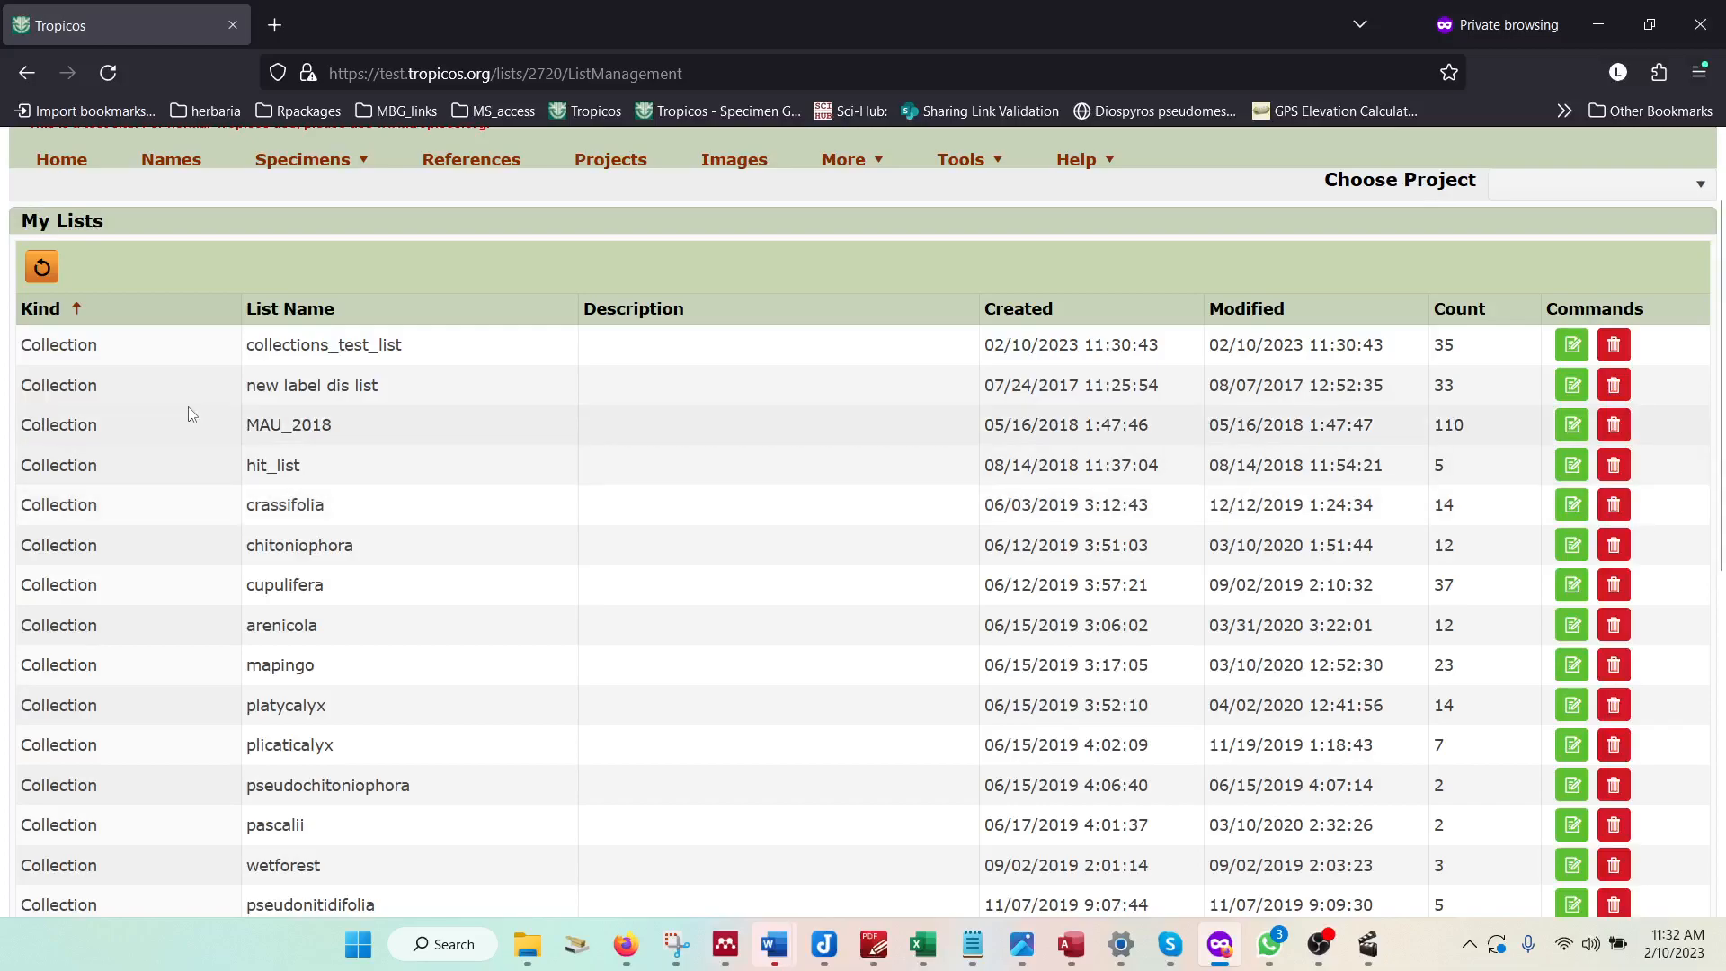
pyautogui.scroll(-5, 161, 415)
pyautogui.scroll(5, 180, 408)
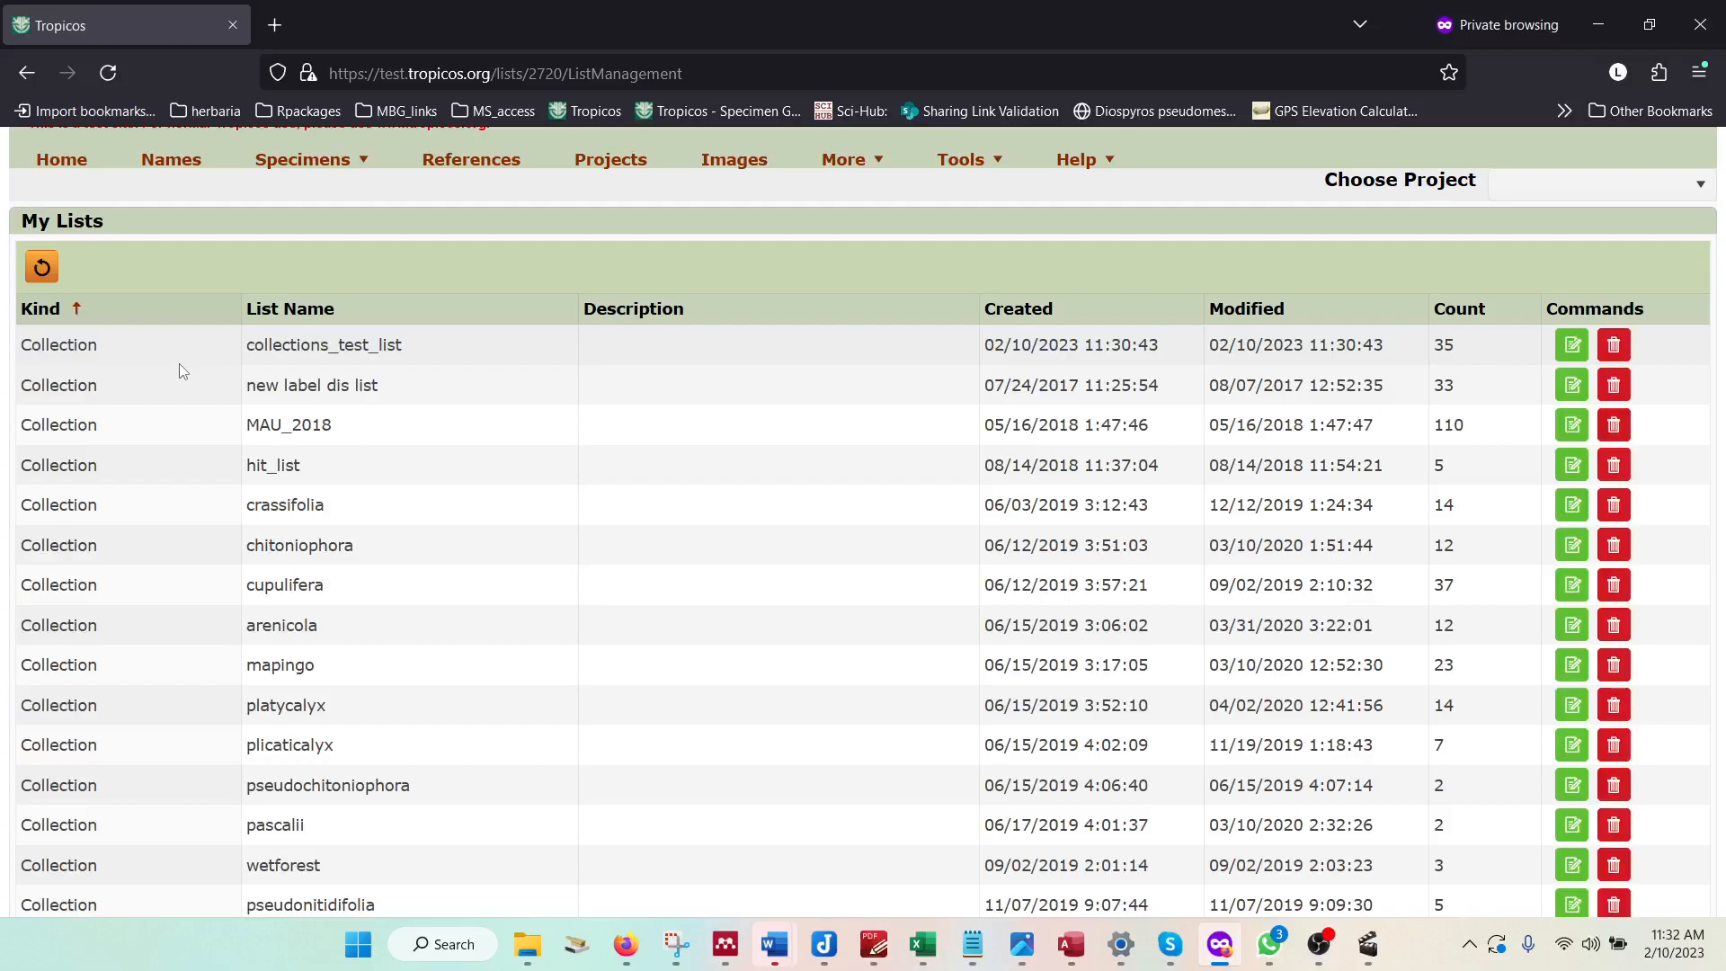
pyautogui.scroll(-3, 184, 364)
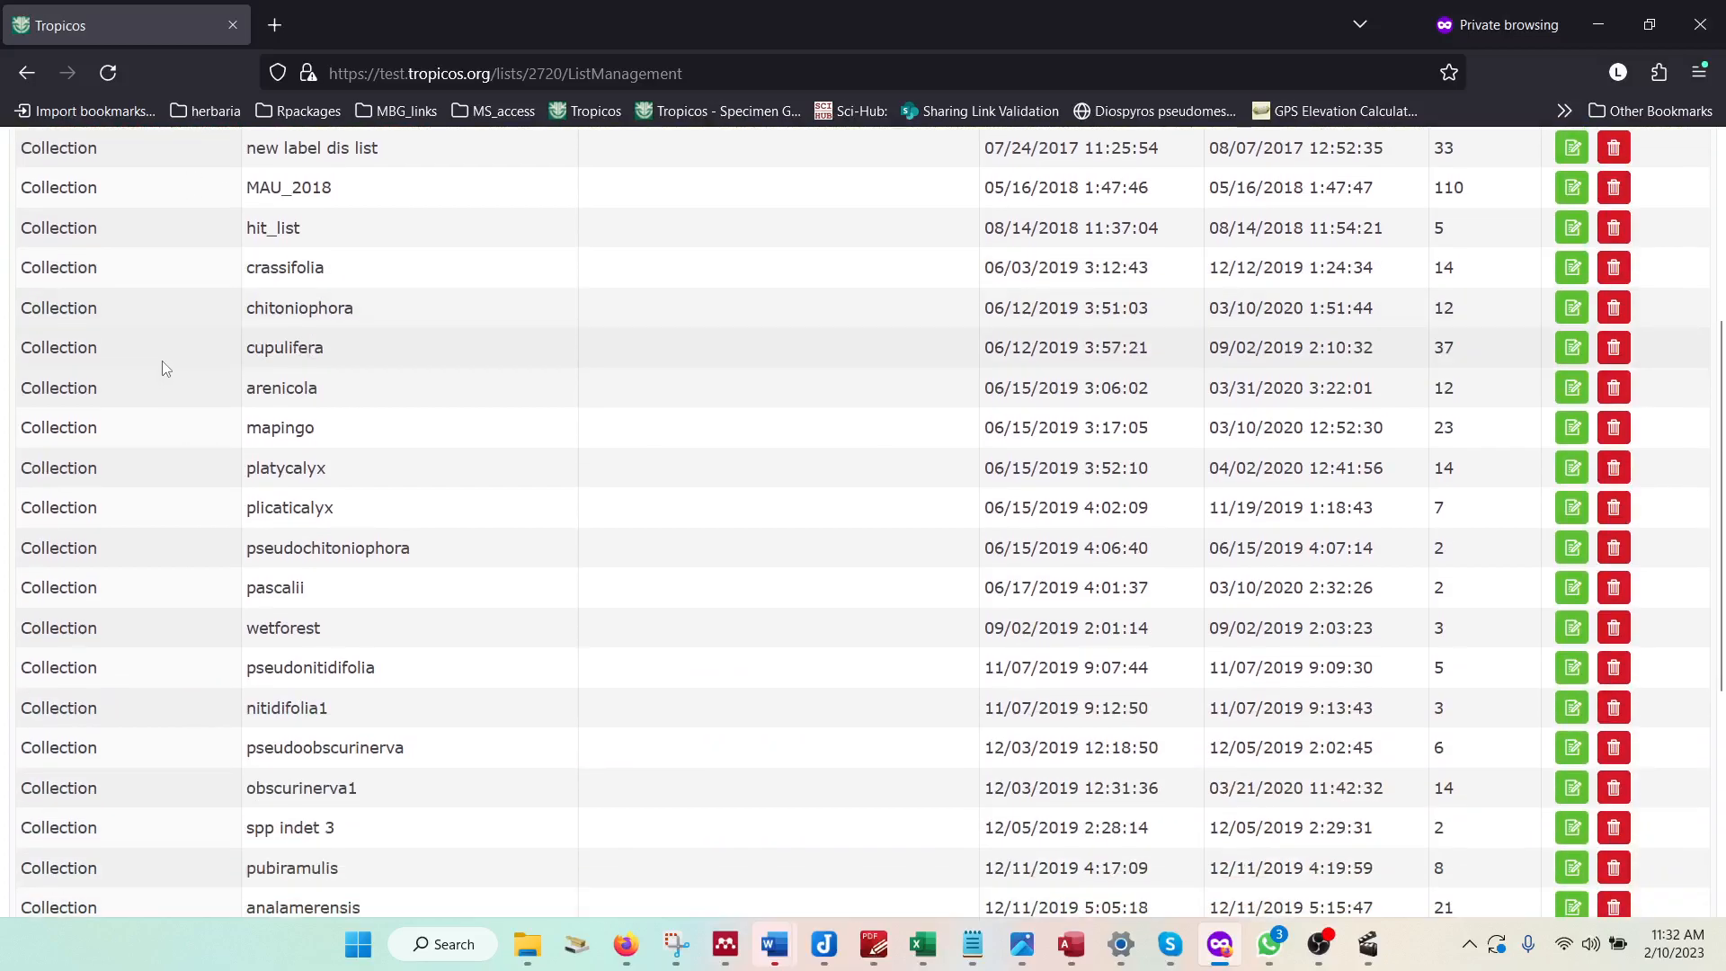
pyautogui.scroll(-4, 167, 368)
pyautogui.scroll(7, 162, 432)
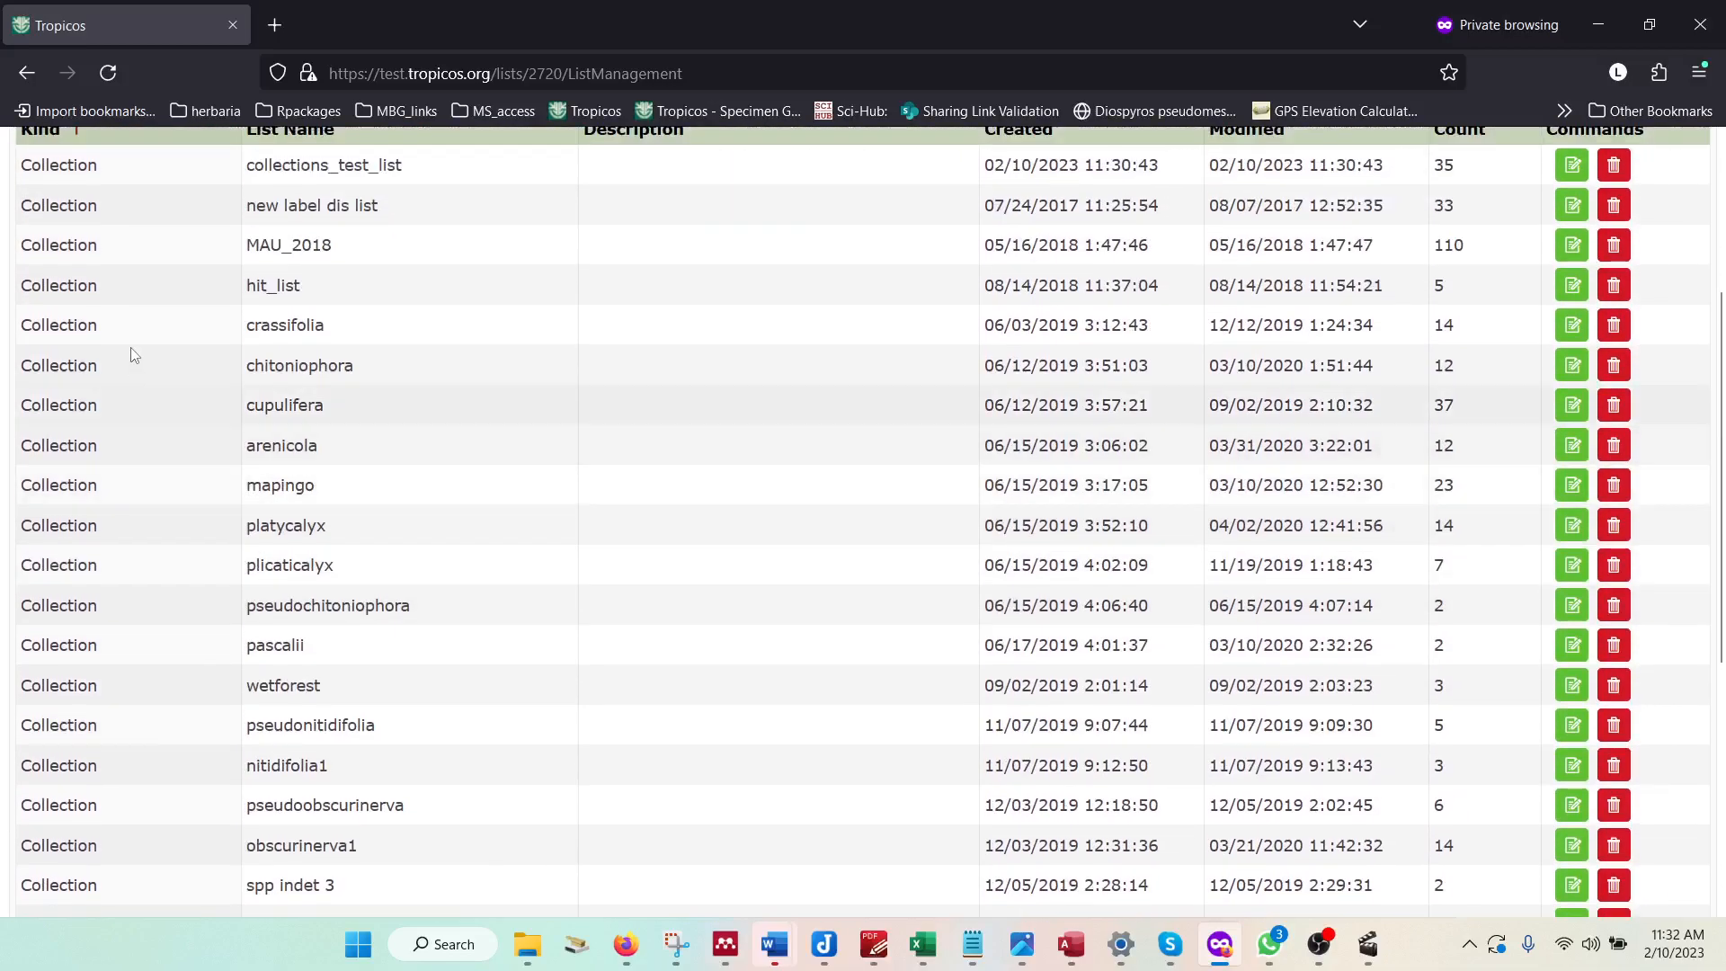
pyautogui.scroll(-7, 134, 396)
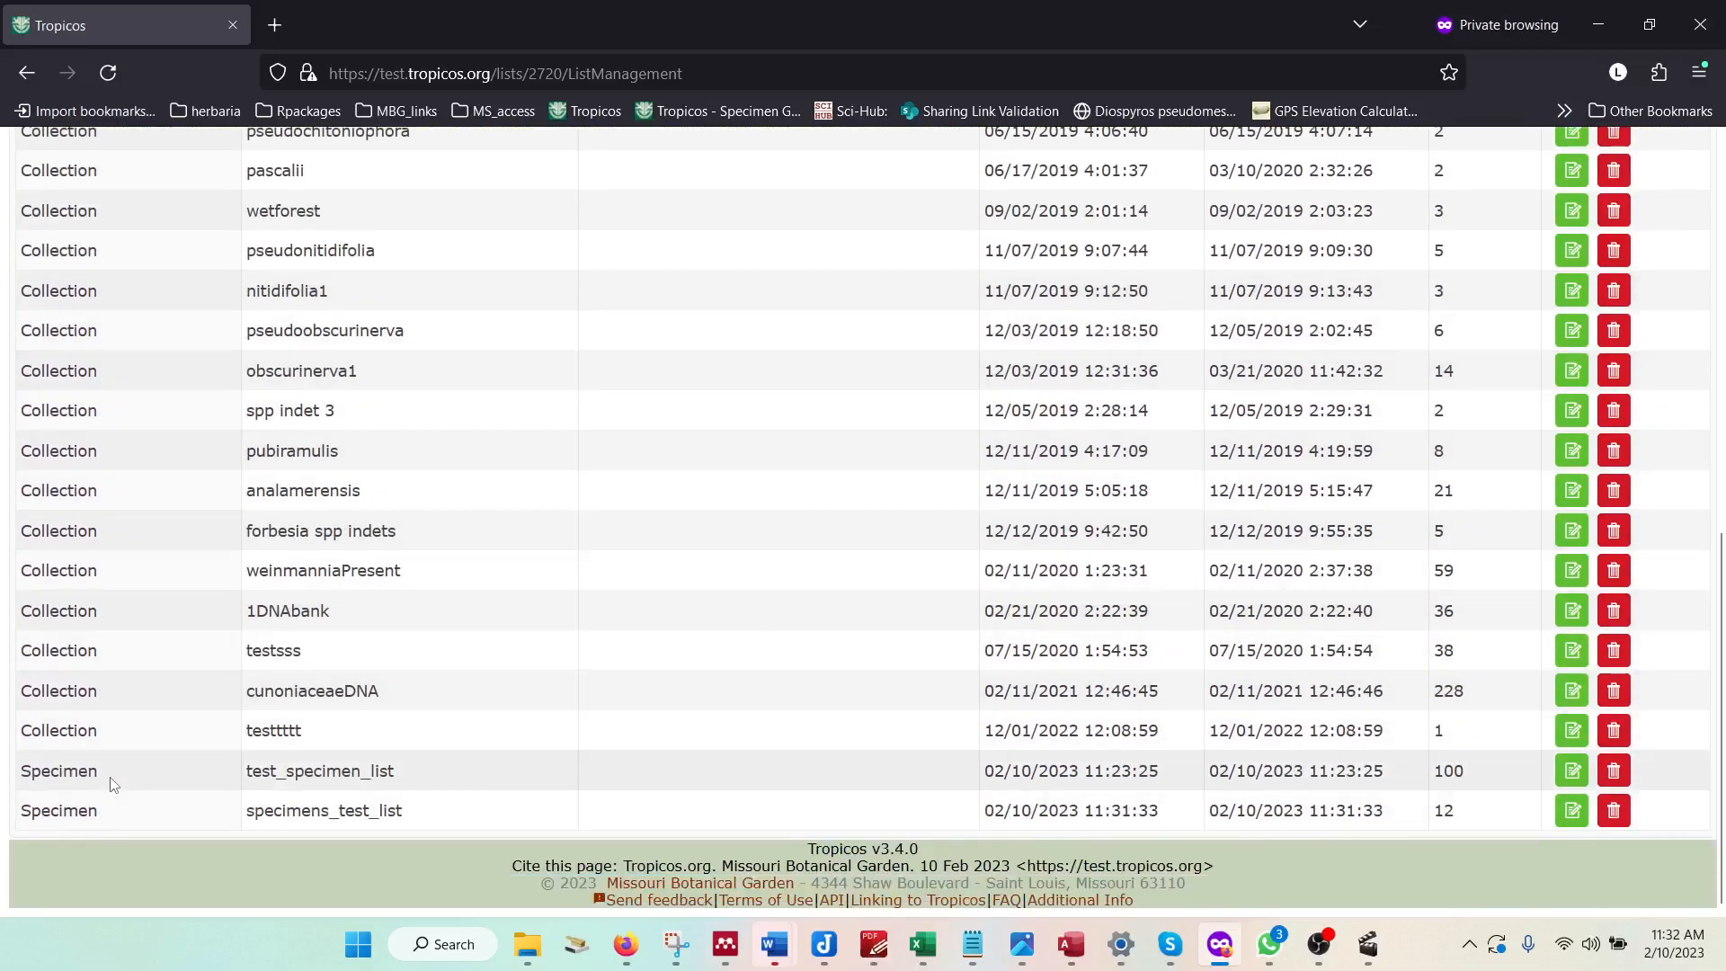
pyautogui.scroll(7, 121, 669)
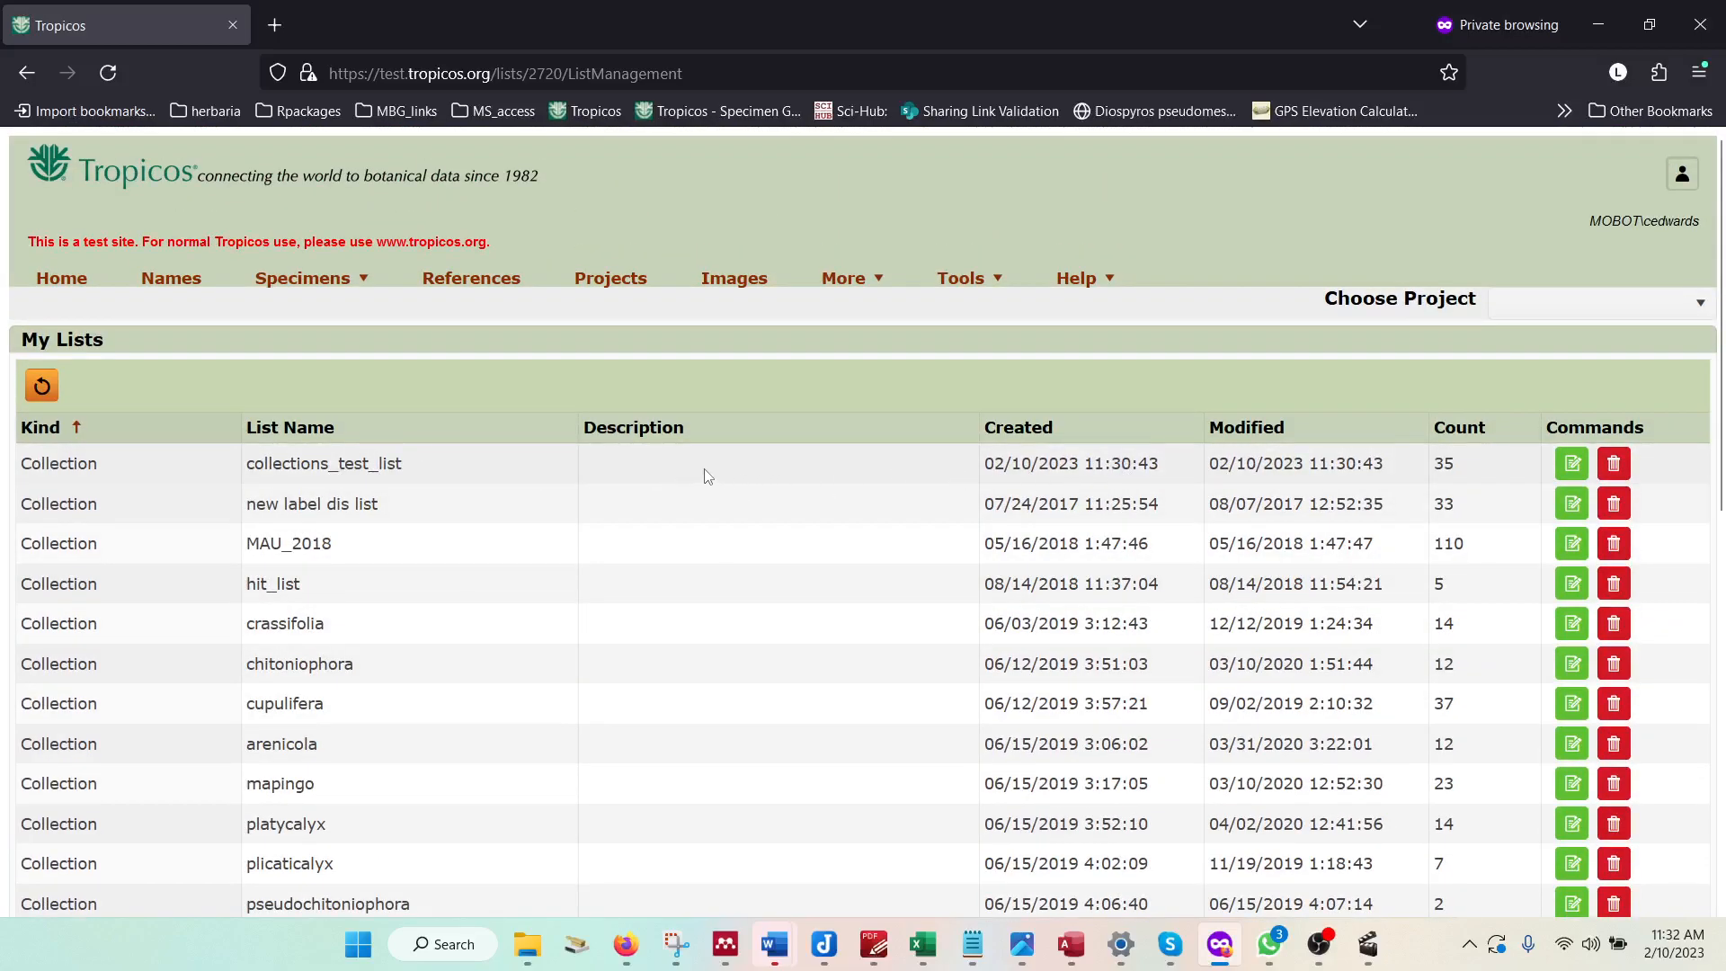
pyautogui.scroll(-7, 767, 490)
pyautogui.scroll(7, 719, 539)
# Give collections_test_list the description "list containing collections of" followed by the collector's surname, and save the change
pyautogui.click(1569, 467)
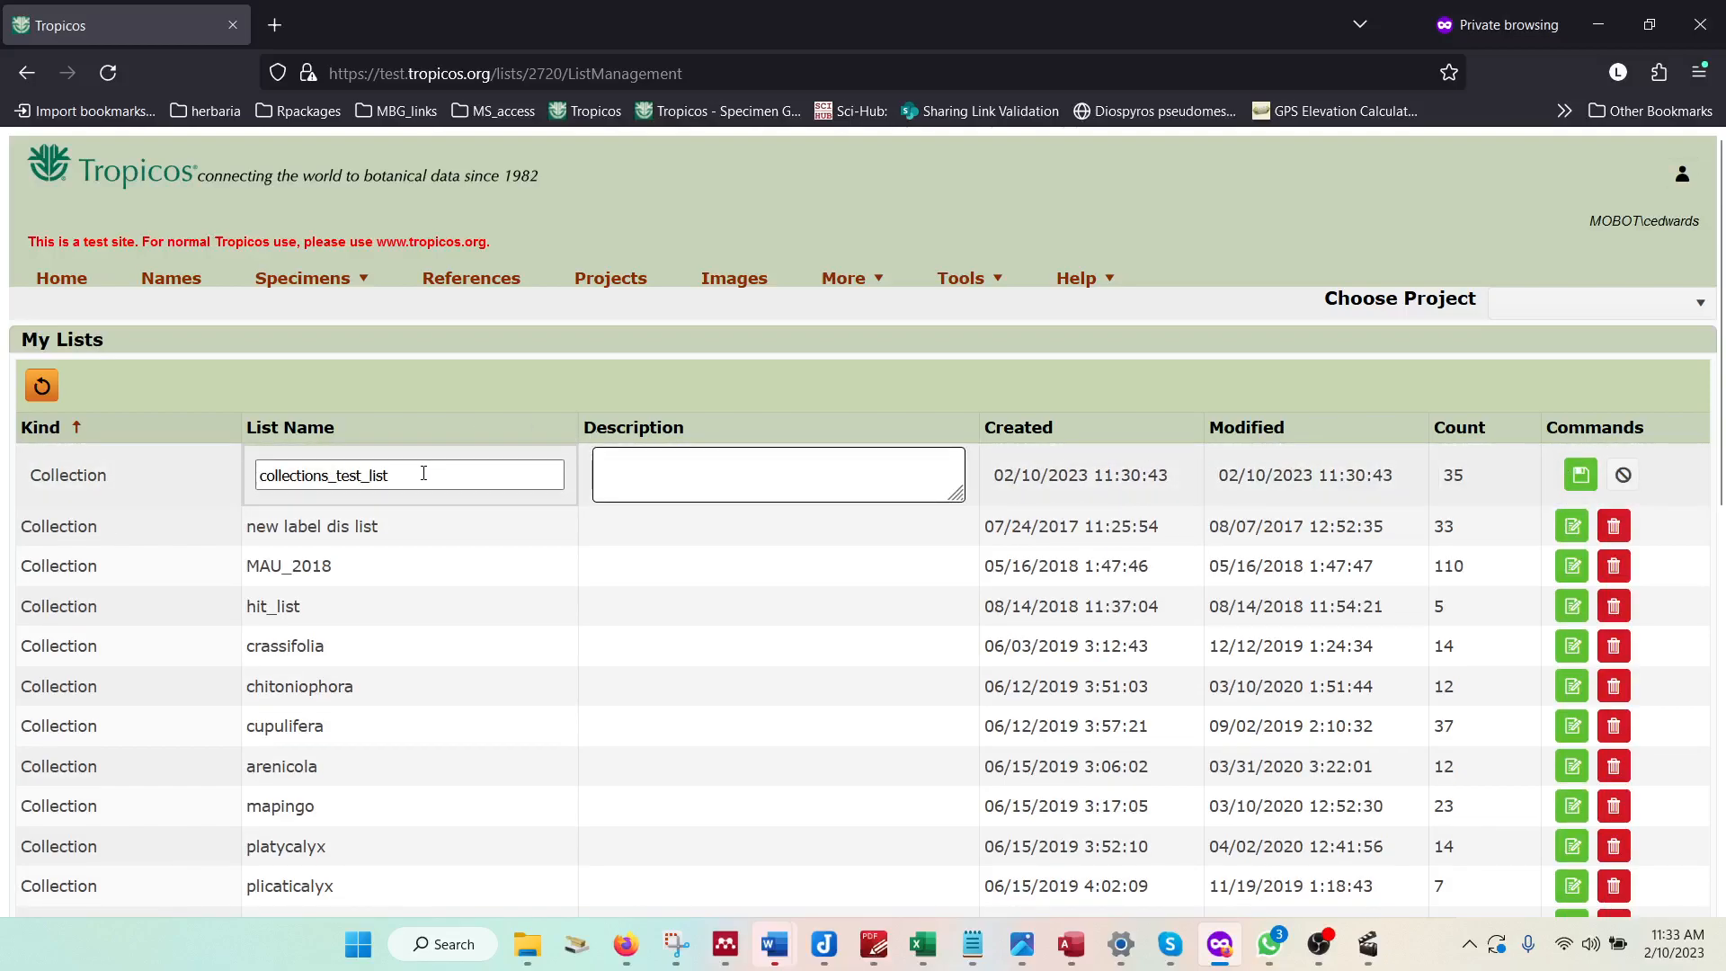
pyautogui.click(747, 468)
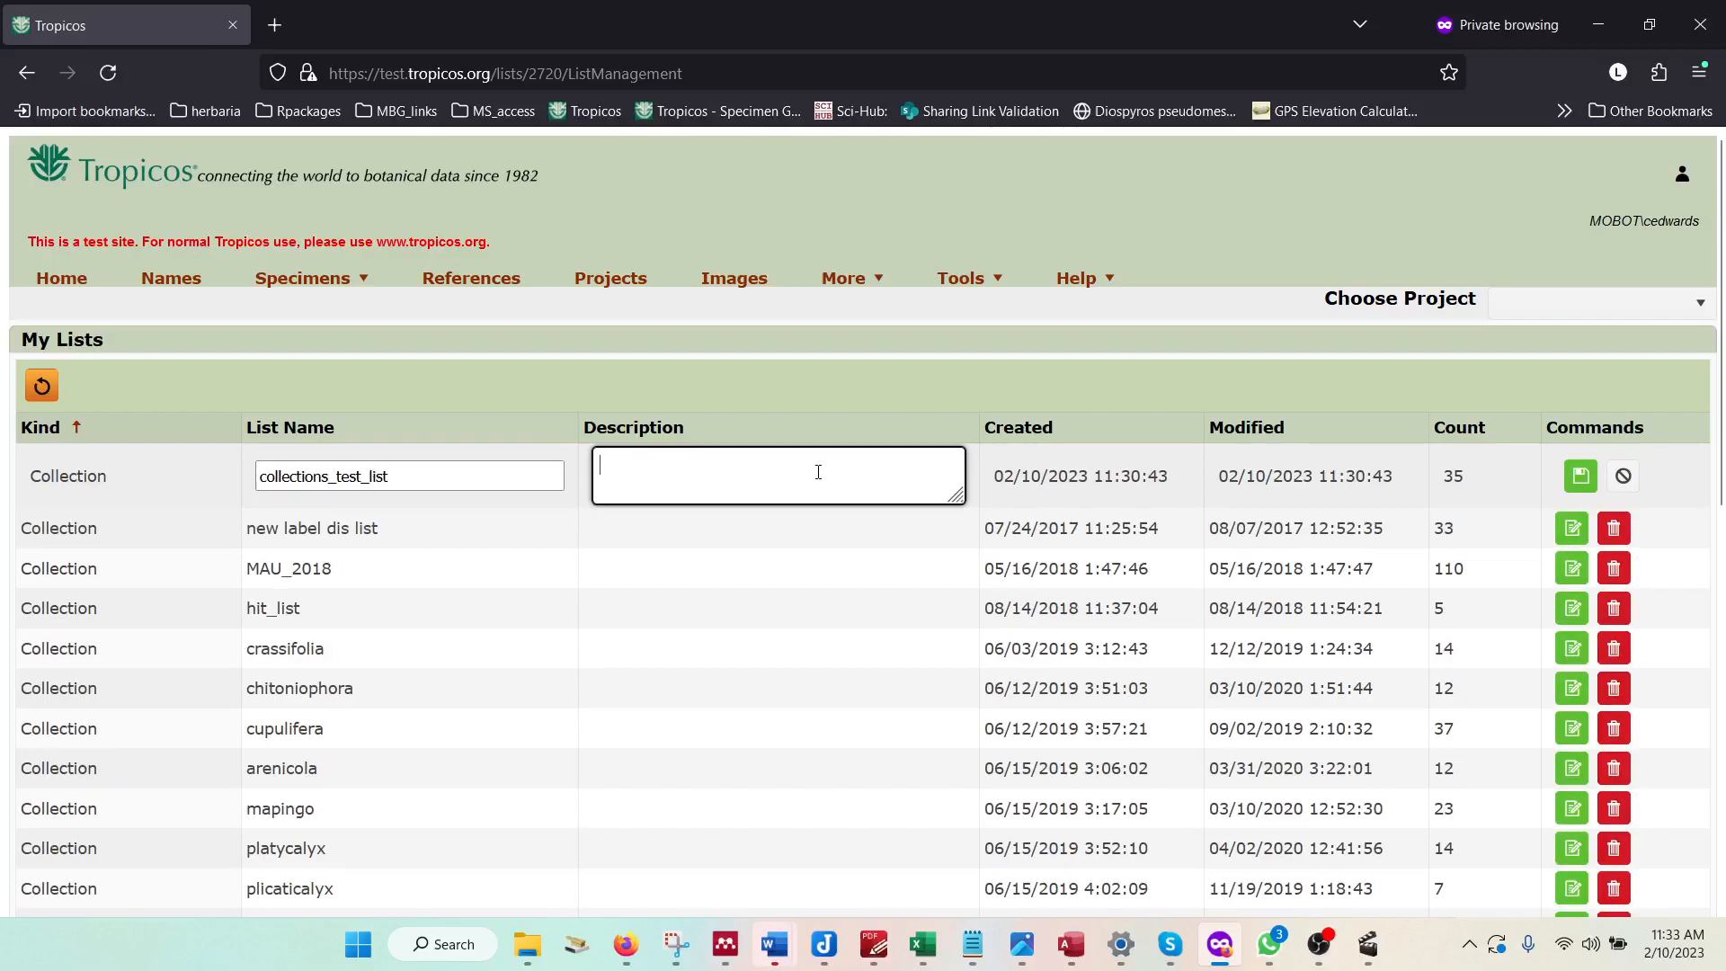
pyautogui.write('thi')
pyautogui.press('BackSpace')
pyautogui.press('BackSpace')
pyautogui.write('list containing')
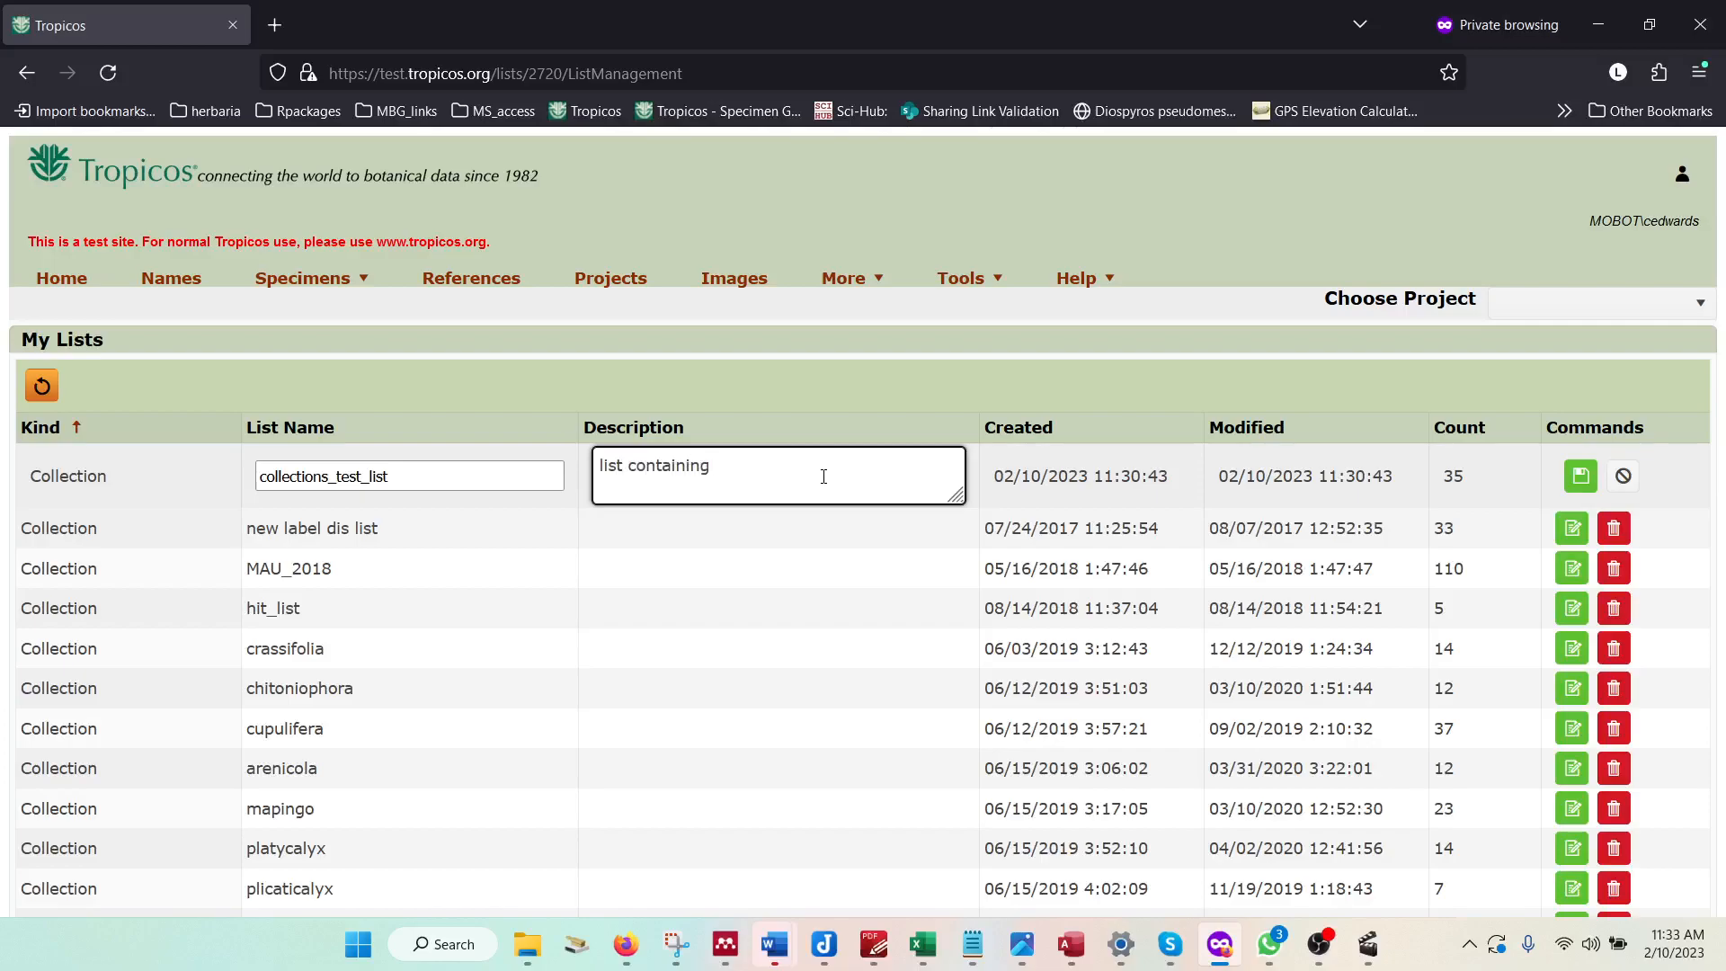
pyautogui.write(' sp')
pyautogui.press('BackSpace')
pyautogui.press('BackSpace')
pyautogui.write('colellections of Linan')
pyautogui.click(728, 567)
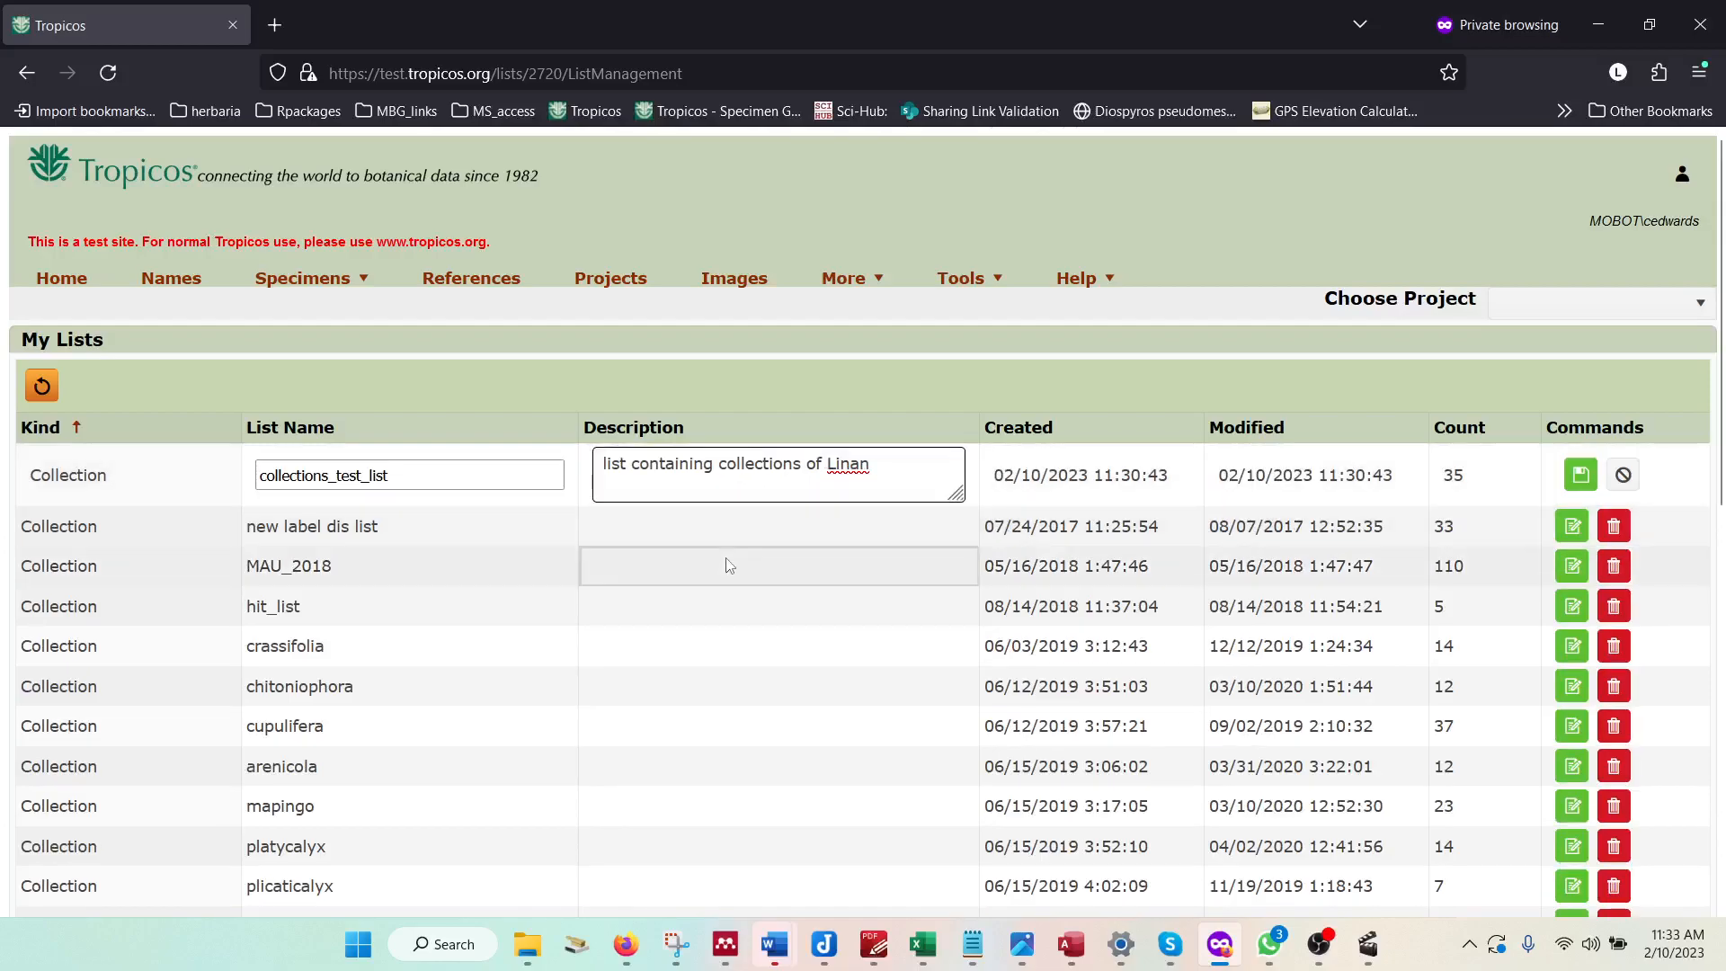
pyautogui.click(1581, 476)
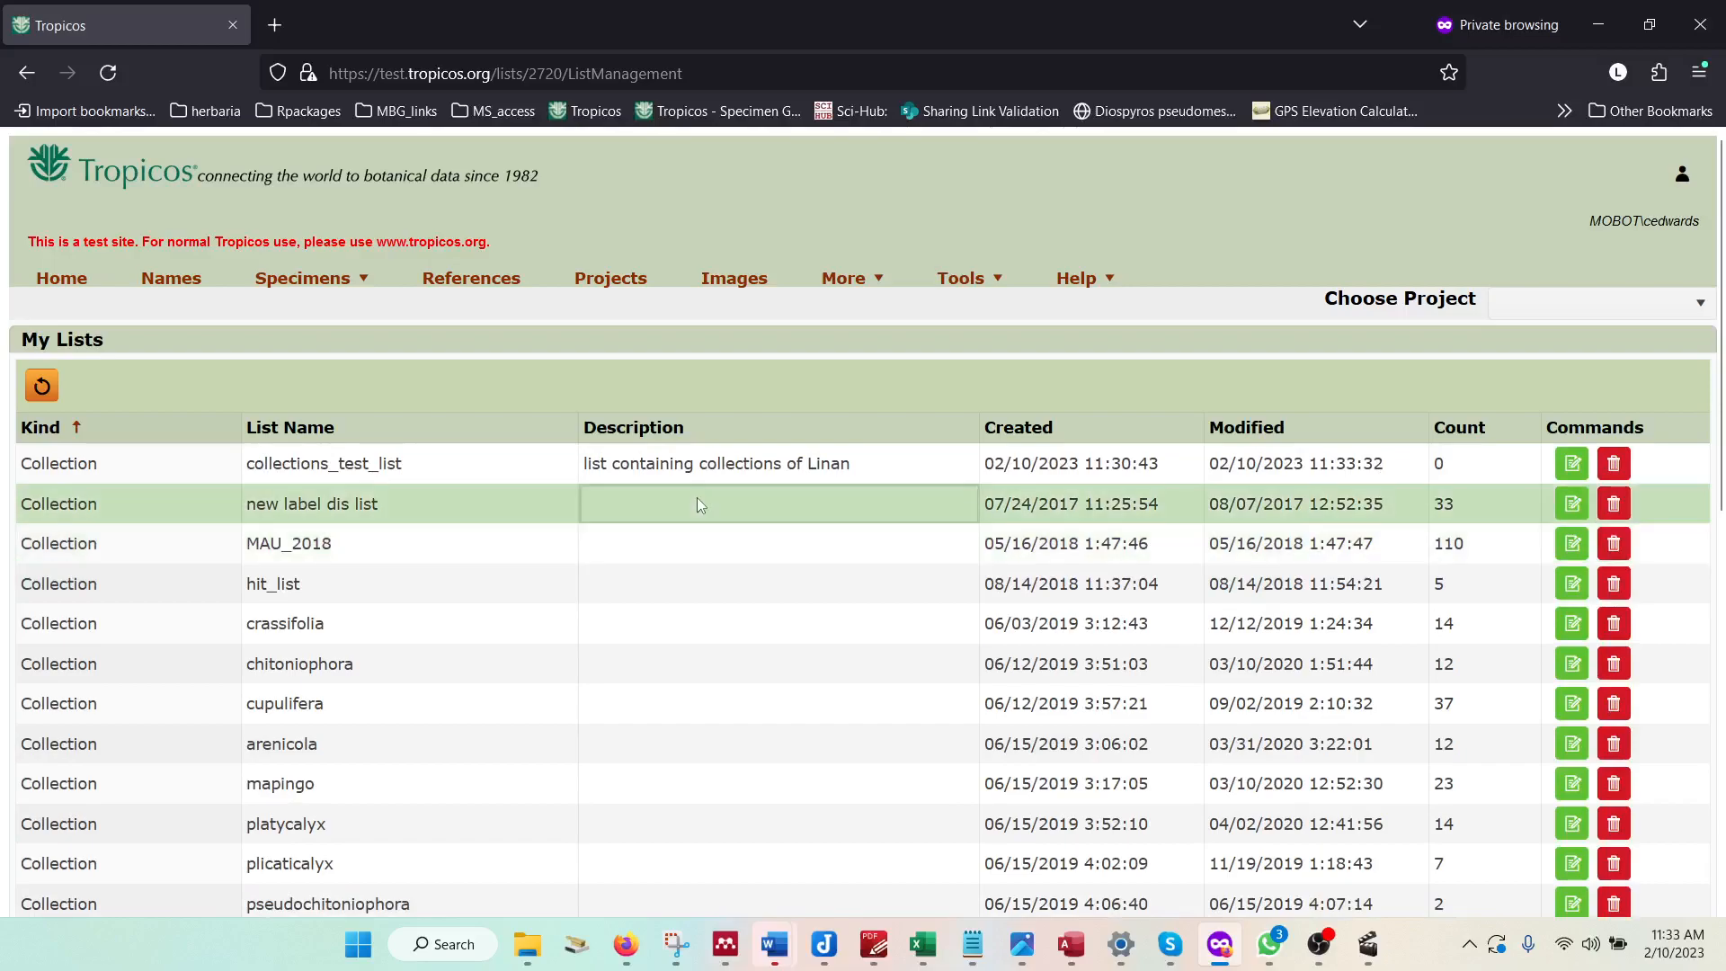
# Open collections_test_list for management and review the collections it contains
pyautogui.click(399, 461)
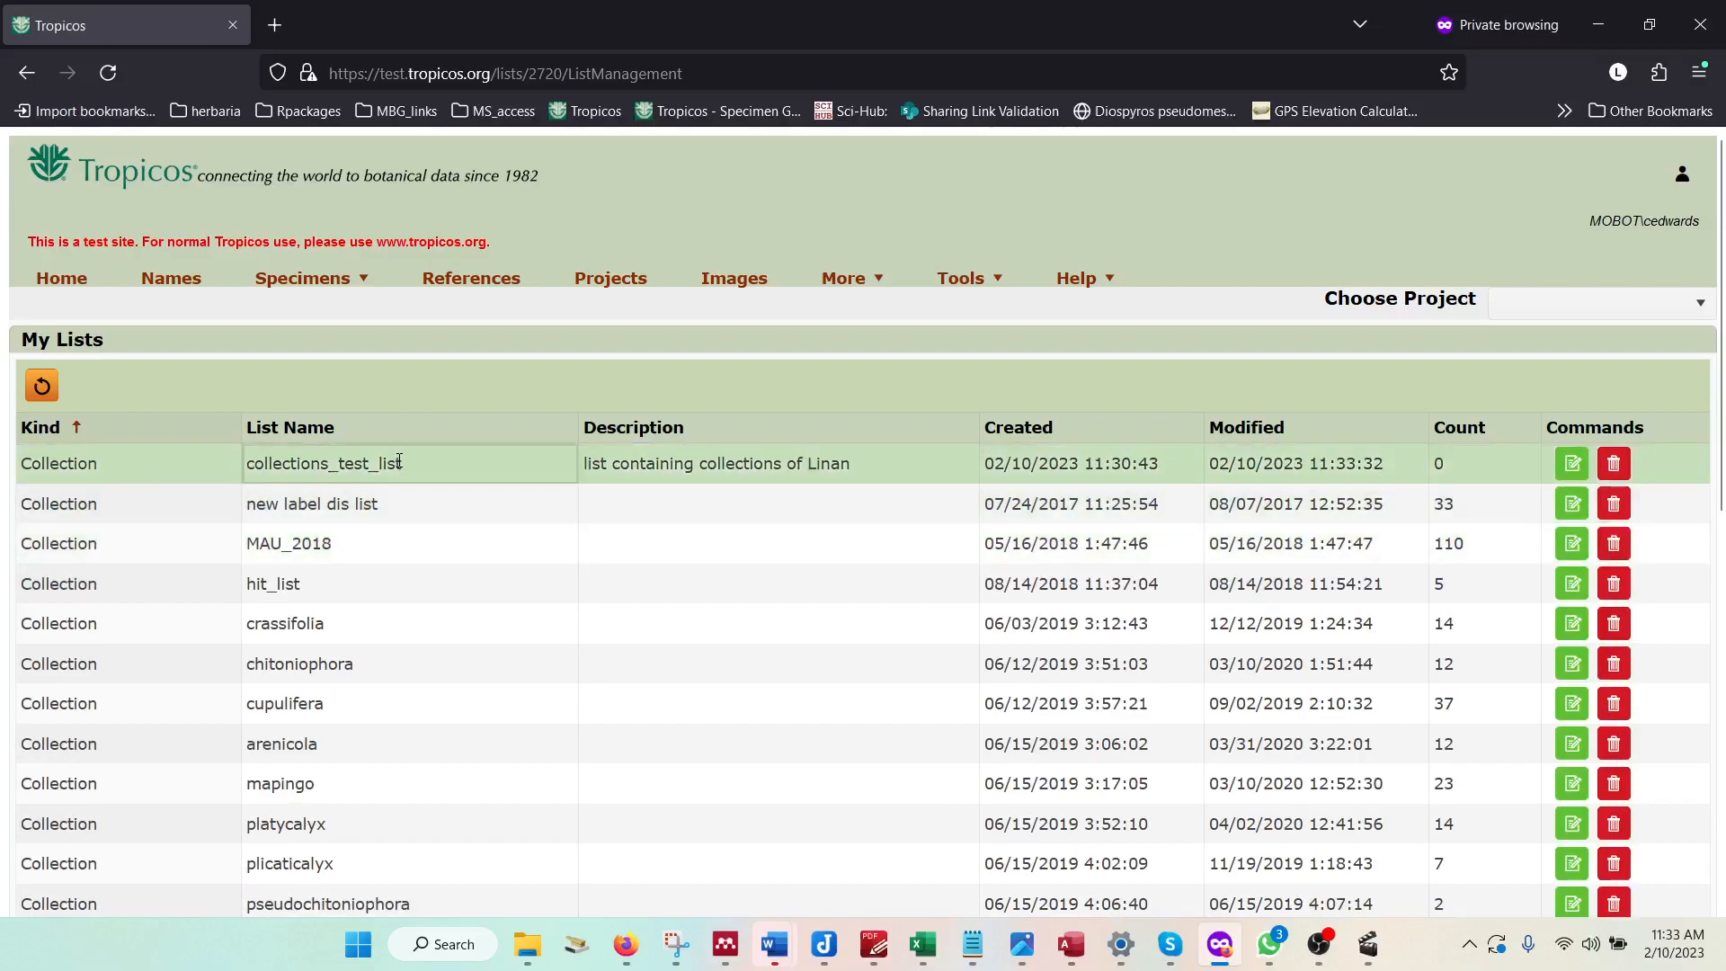
pyautogui.rightClick(501, 469)
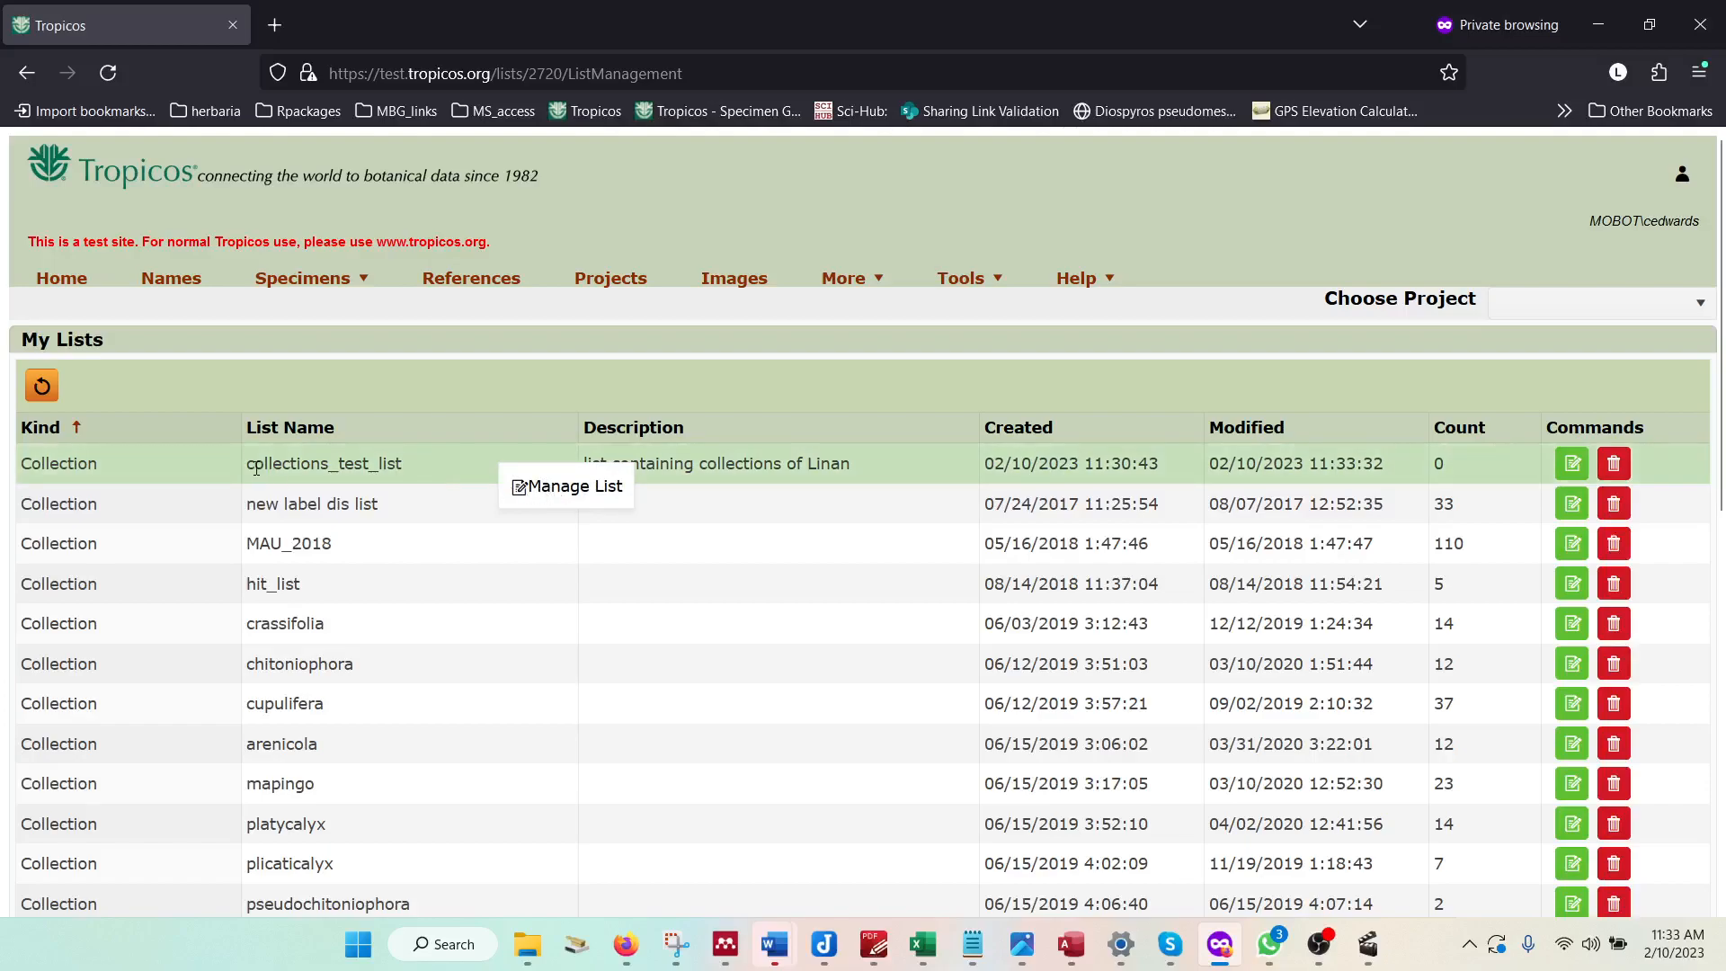
pyautogui.click(548, 495)
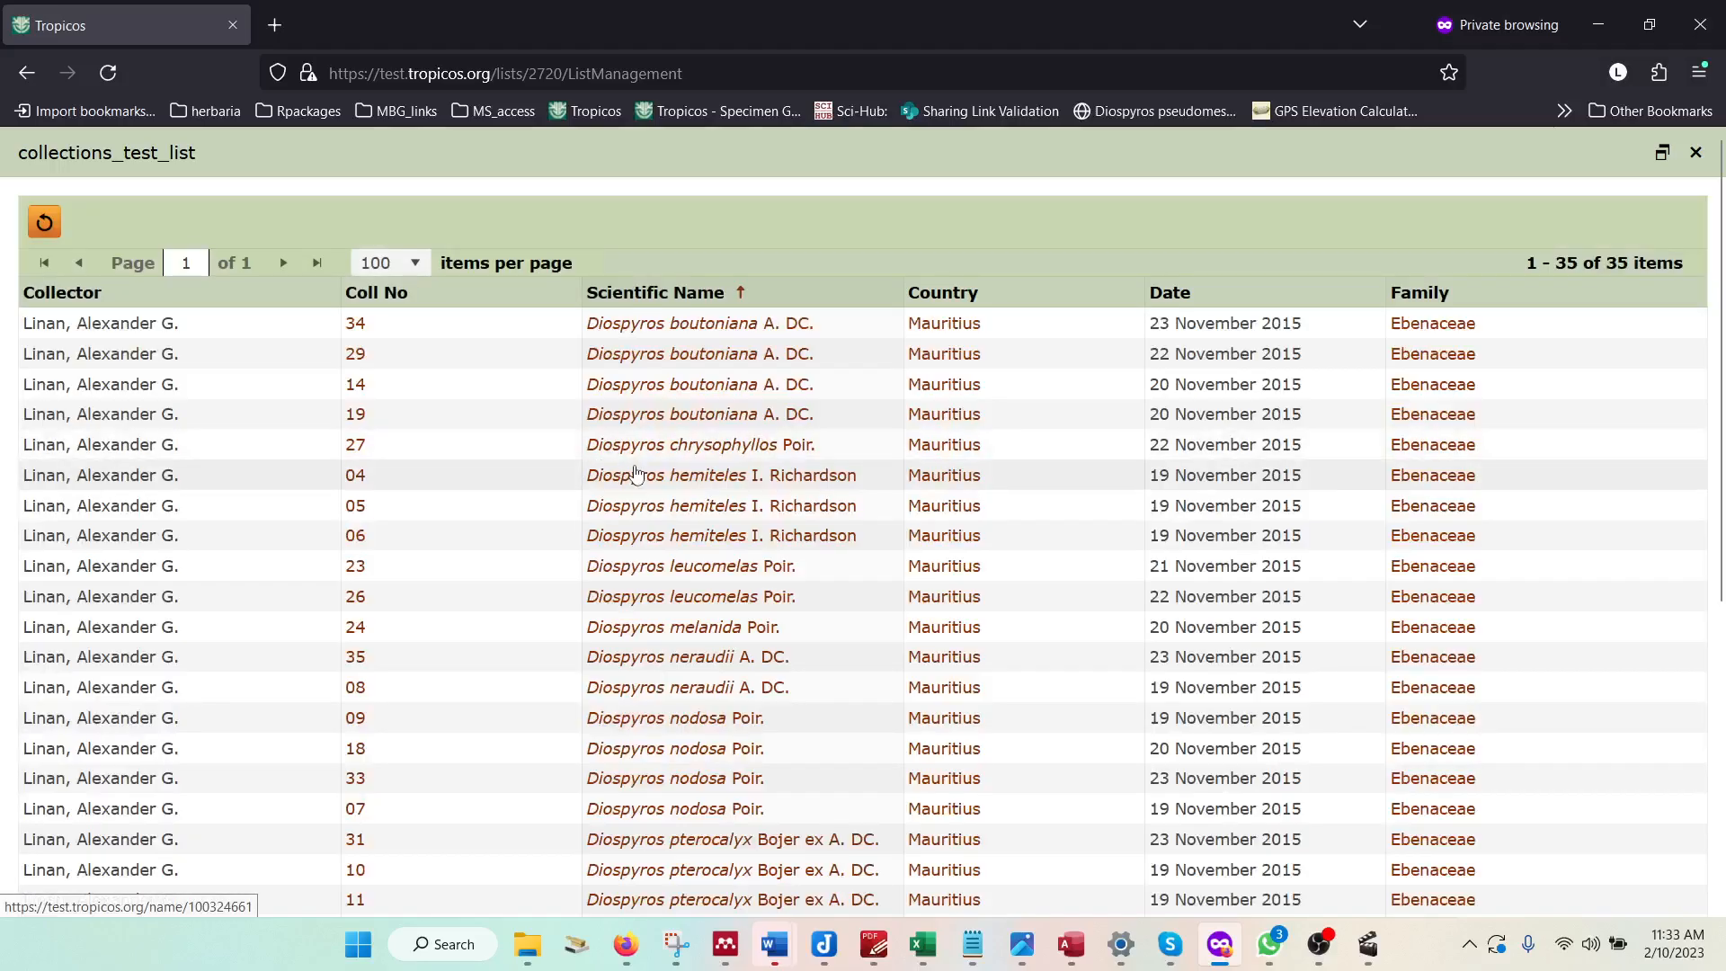
pyautogui.scroll(-5, 547, 358)
pyautogui.scroll(4, 567, 424)
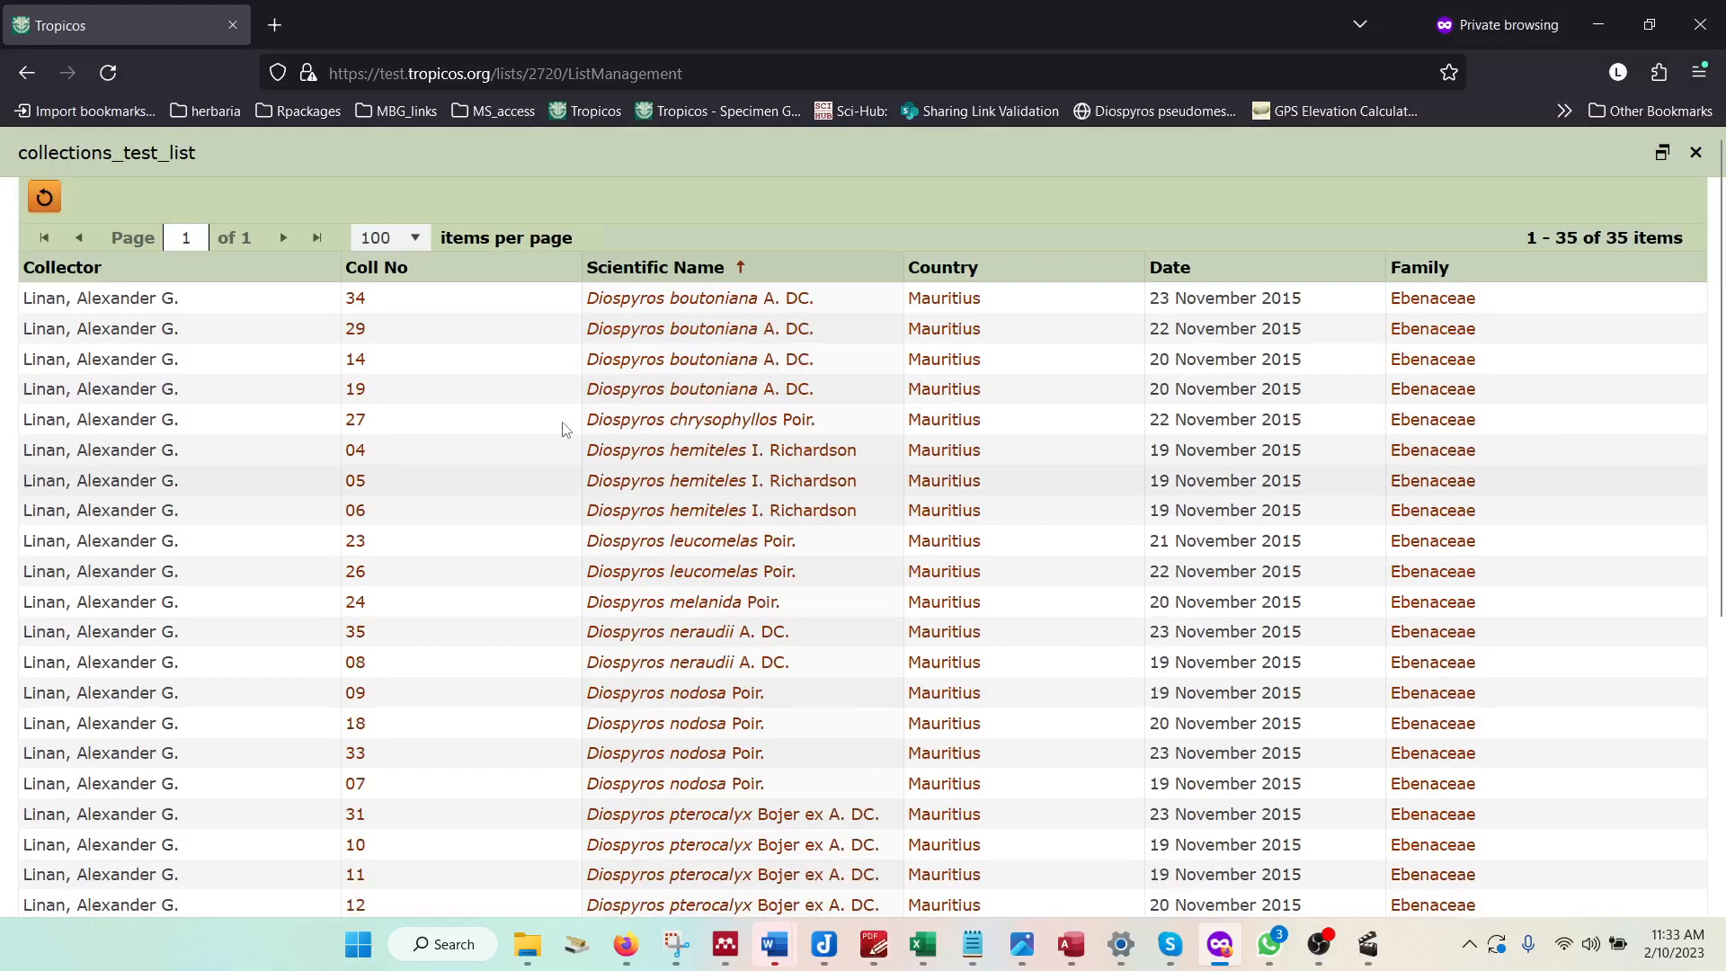
pyautogui.scroll(-5, 536, 339)
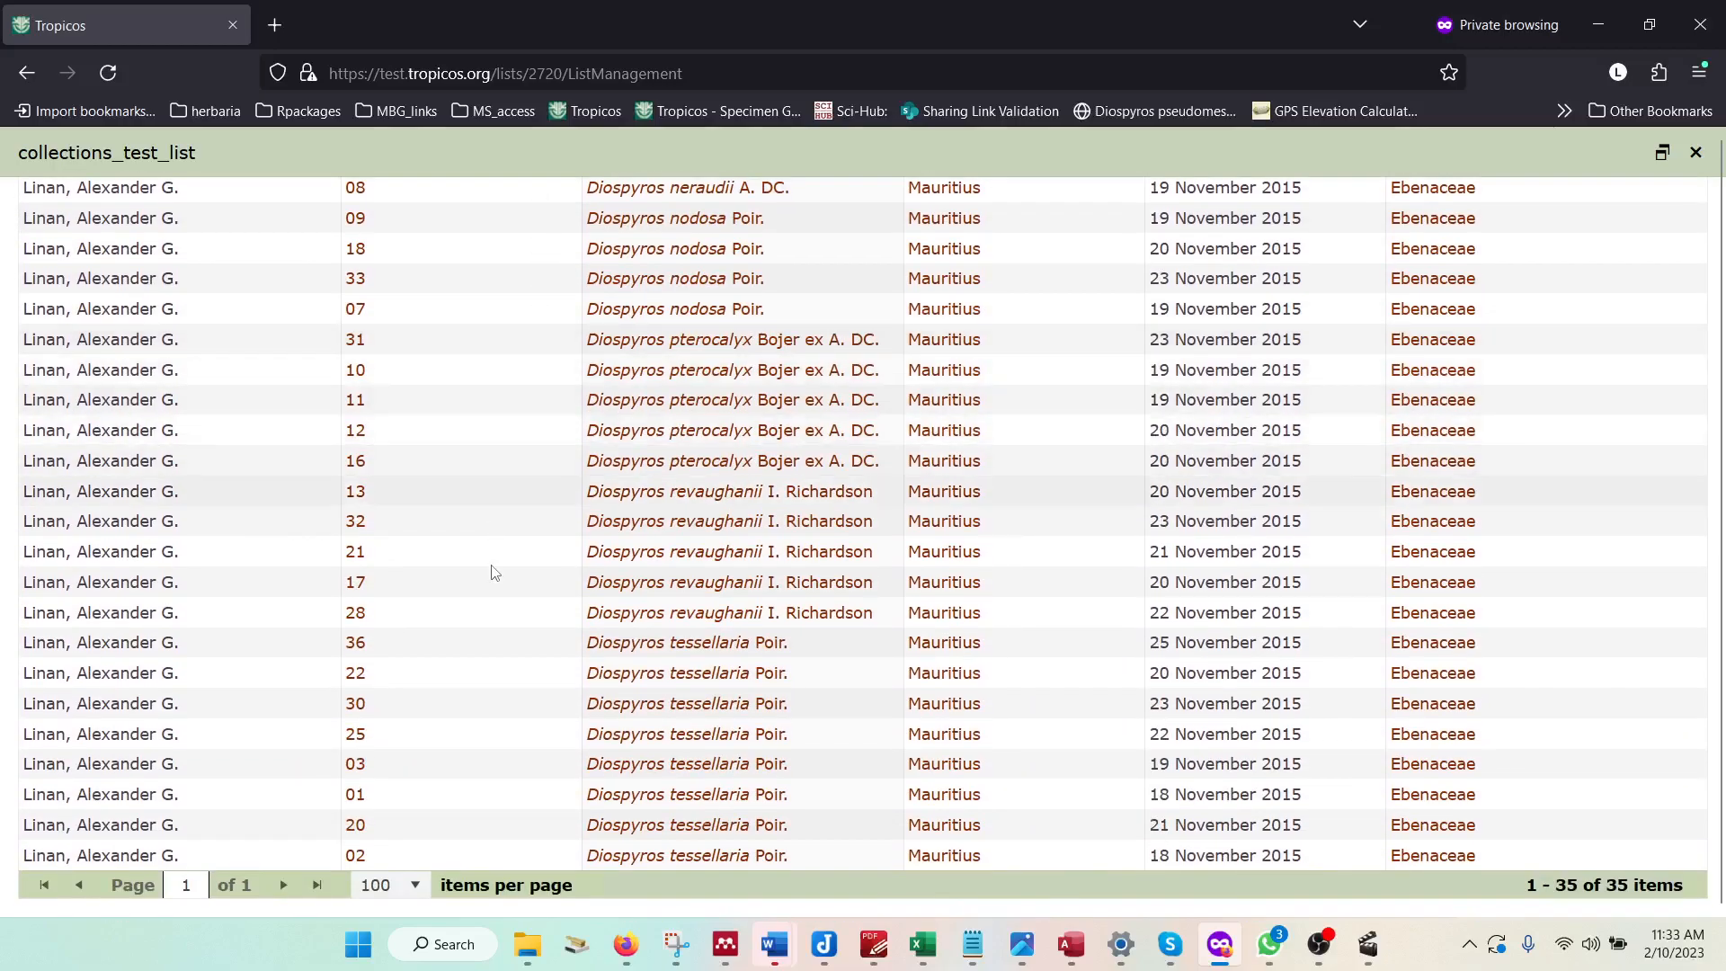
pyautogui.scroll(5, 508, 701)
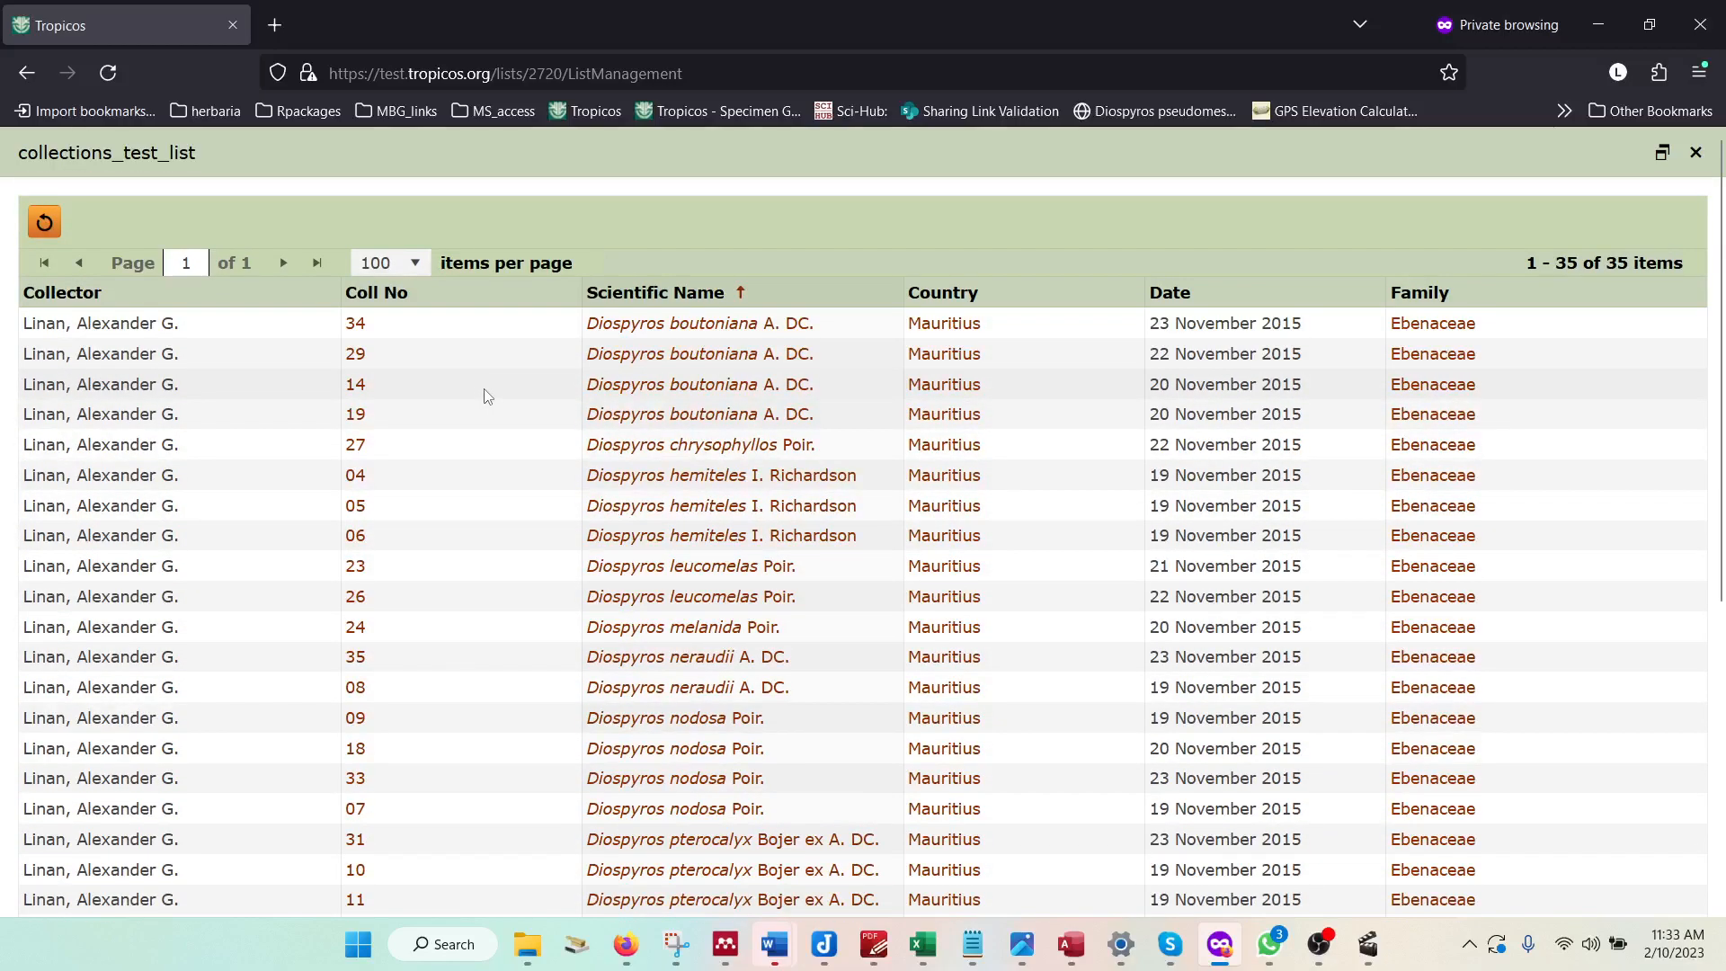
# Remove the Diospyros boutoniana collection number 34 from collections_test_list
pyautogui.click(456, 328)
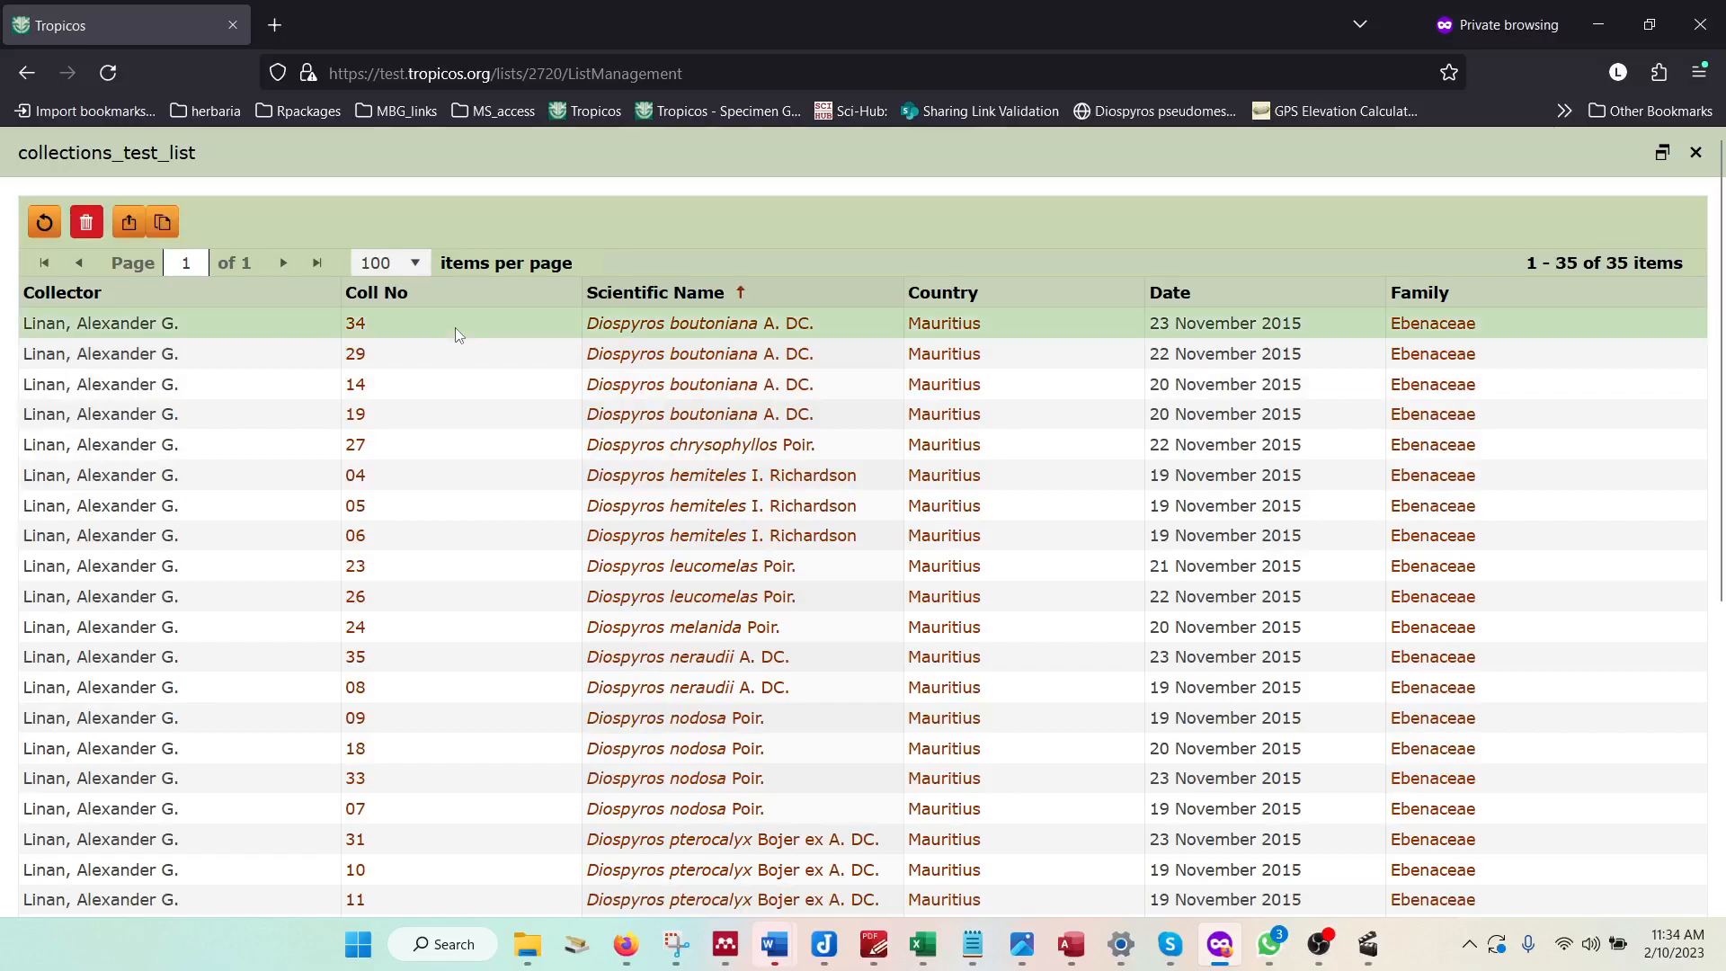
pyautogui.keyDown('shift'); pyautogui.click(509, 471); pyautogui.keyUp('shift')
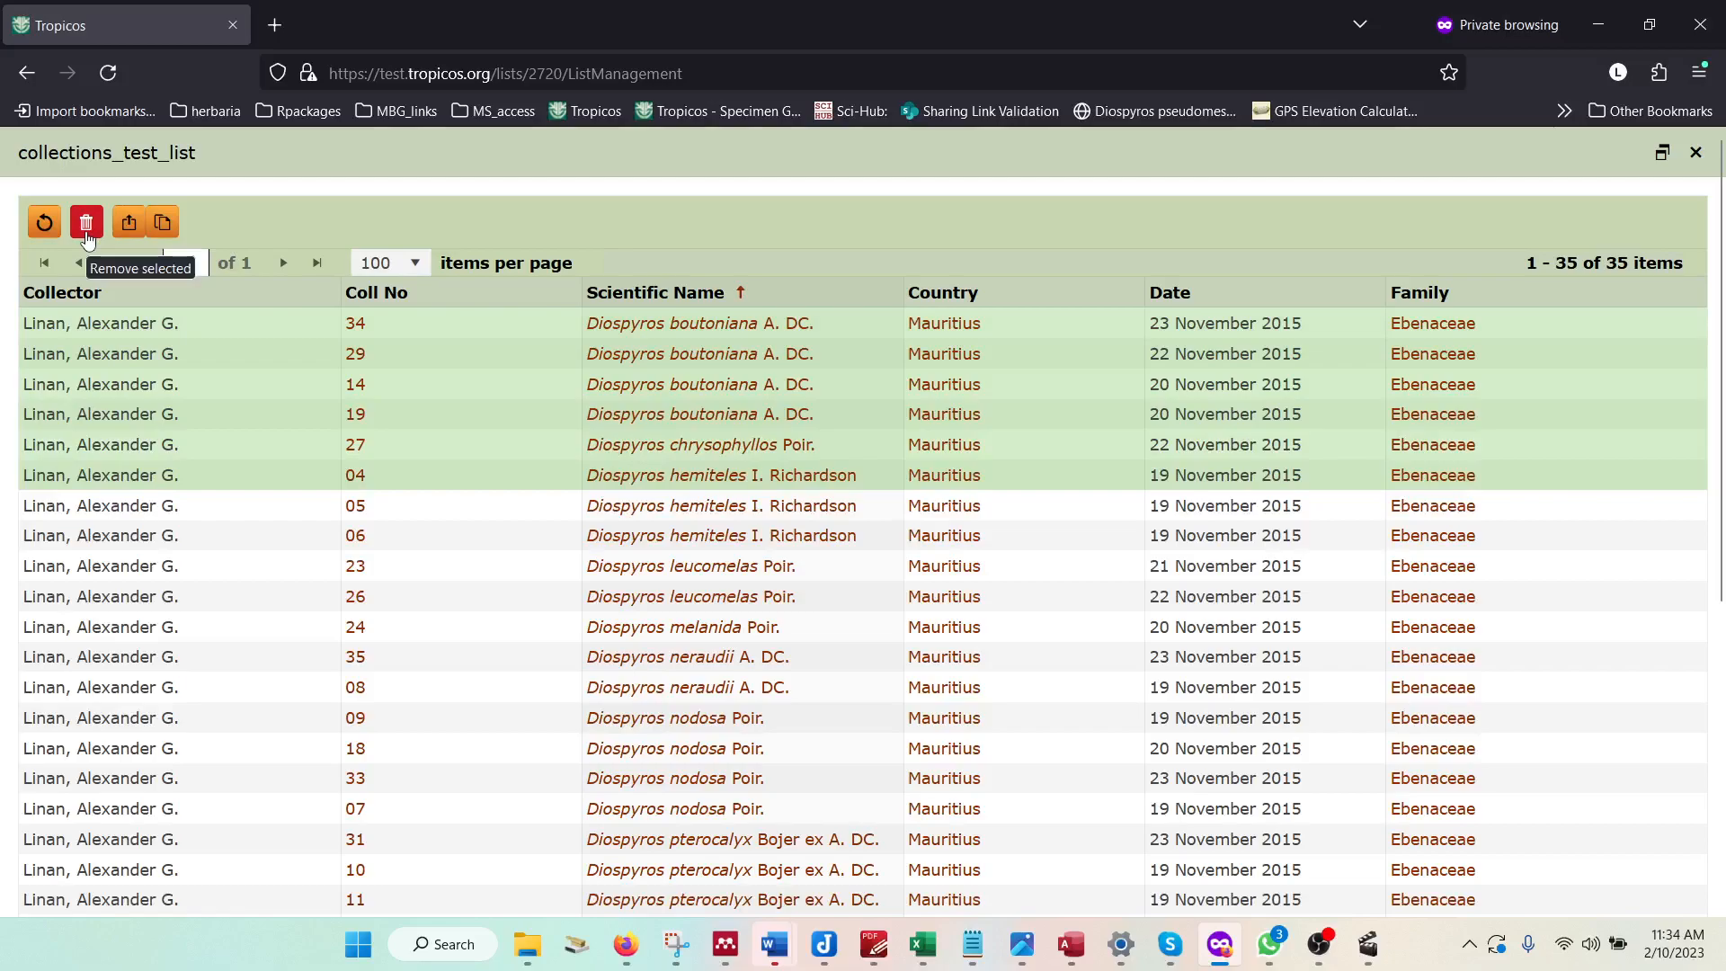
pyautogui.click(417, 322)
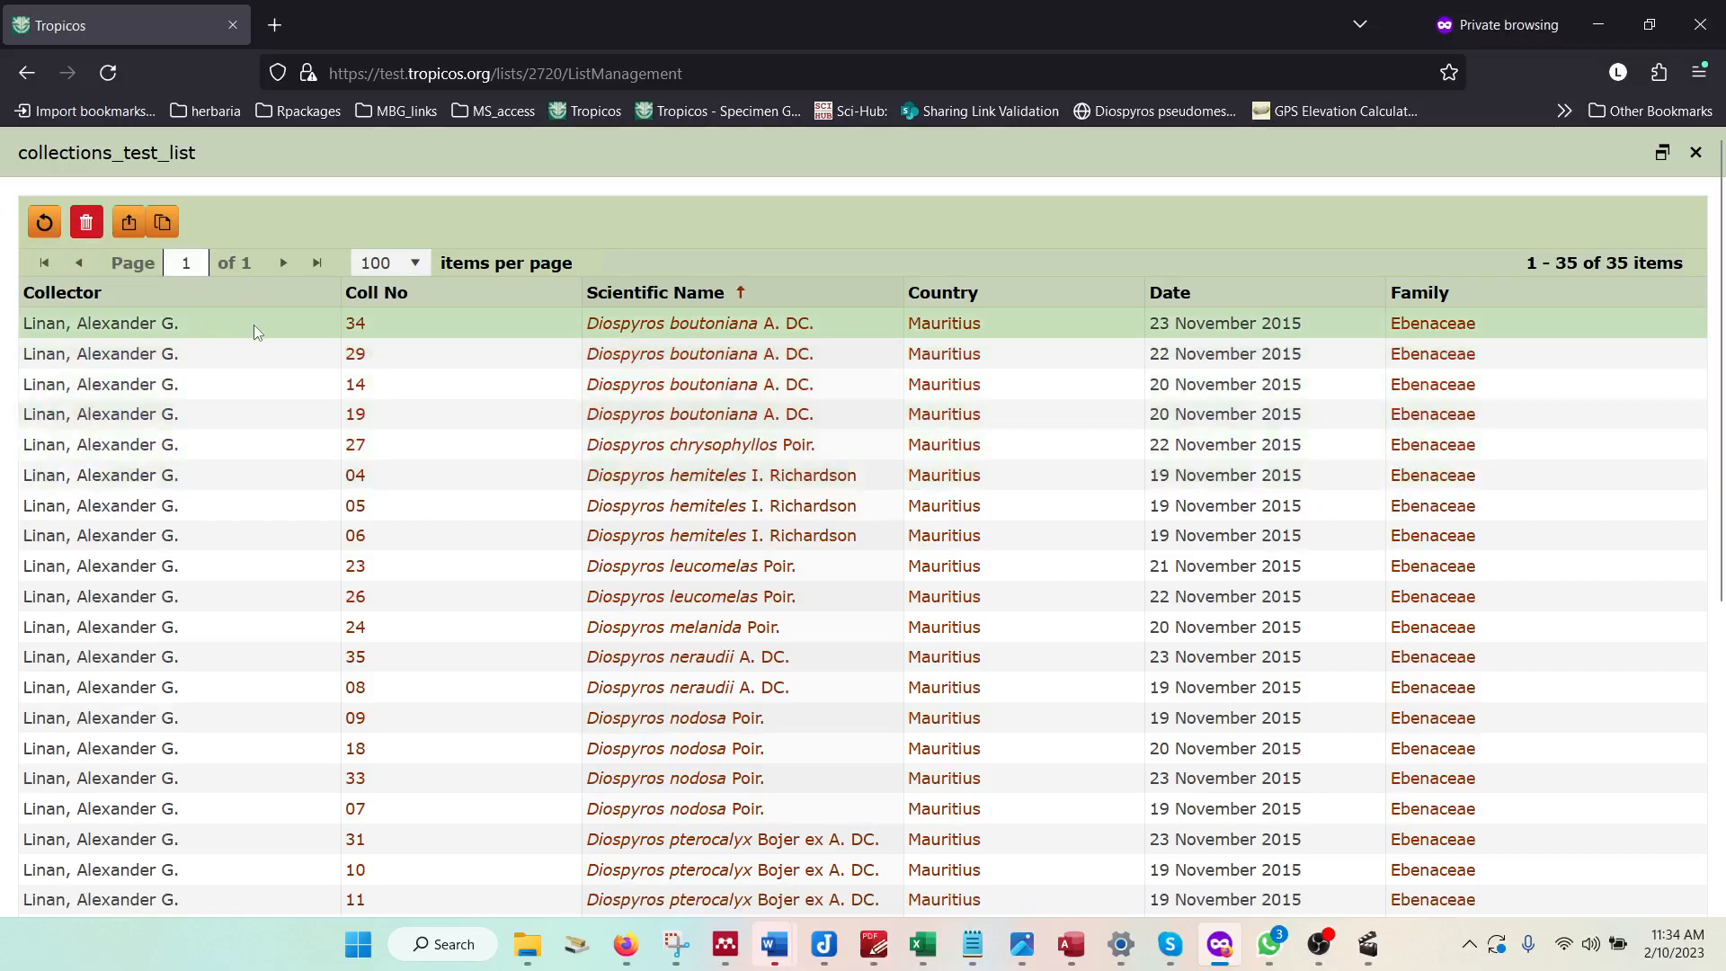
pyautogui.click(87, 224)
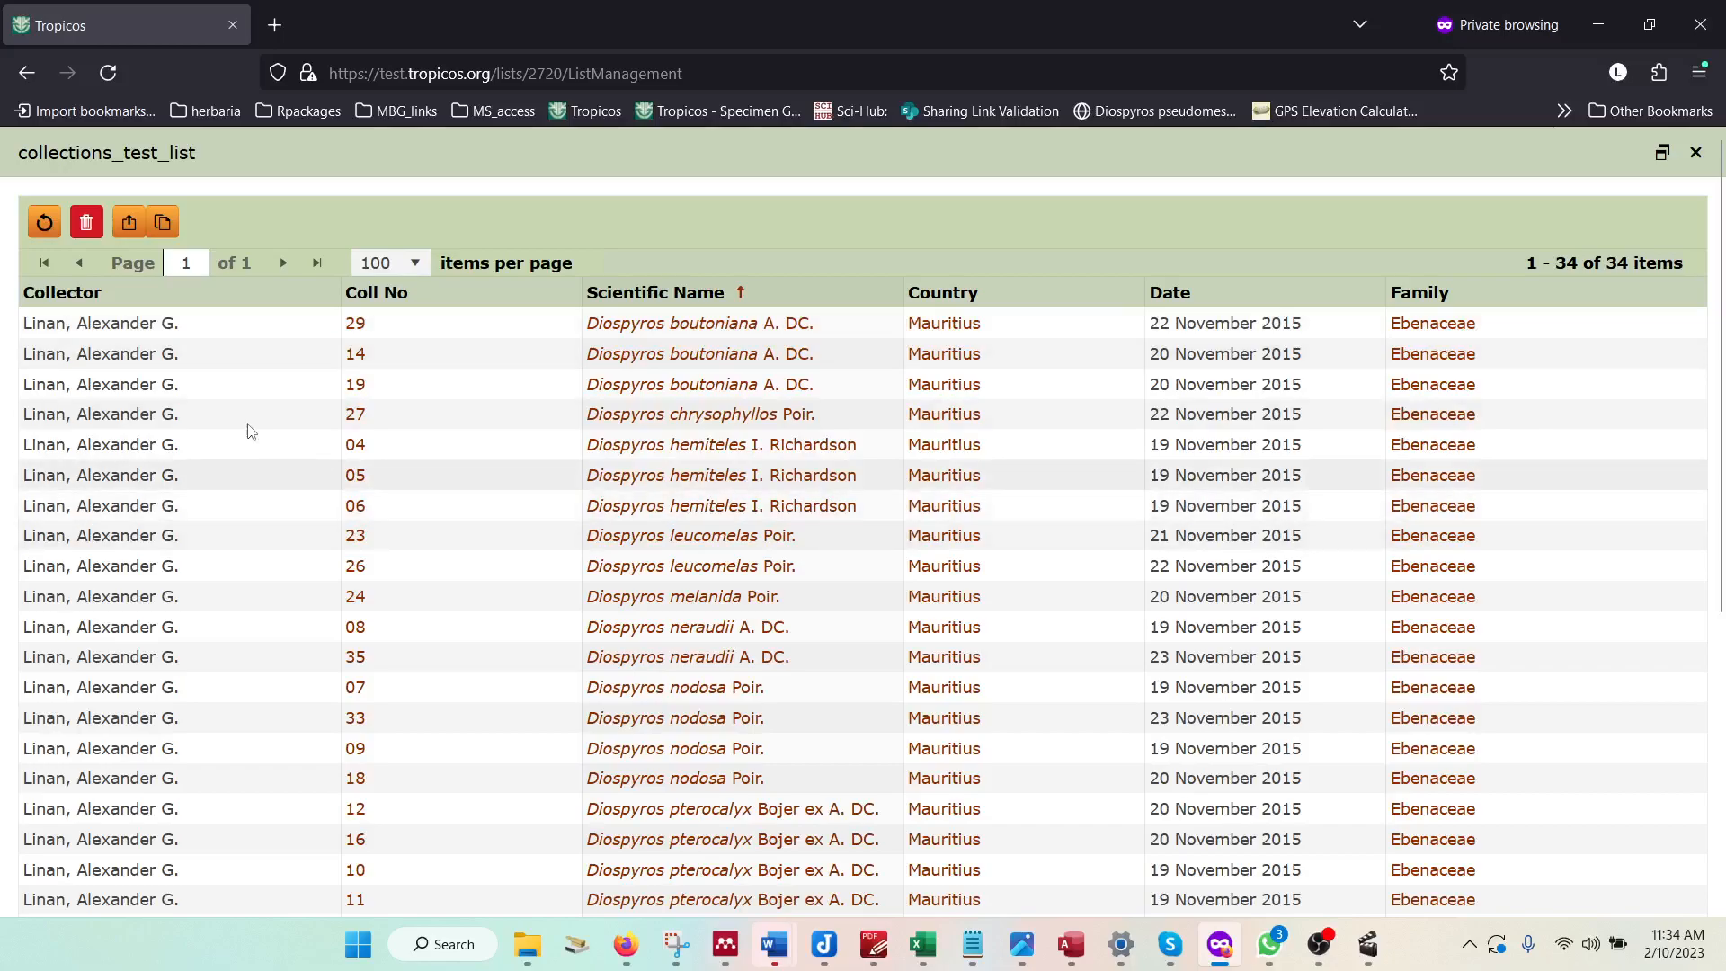
# Move collections 29, 14, 19 and 27 from collections_test_list to the existing chitoniophora list
pyautogui.click(429, 325)
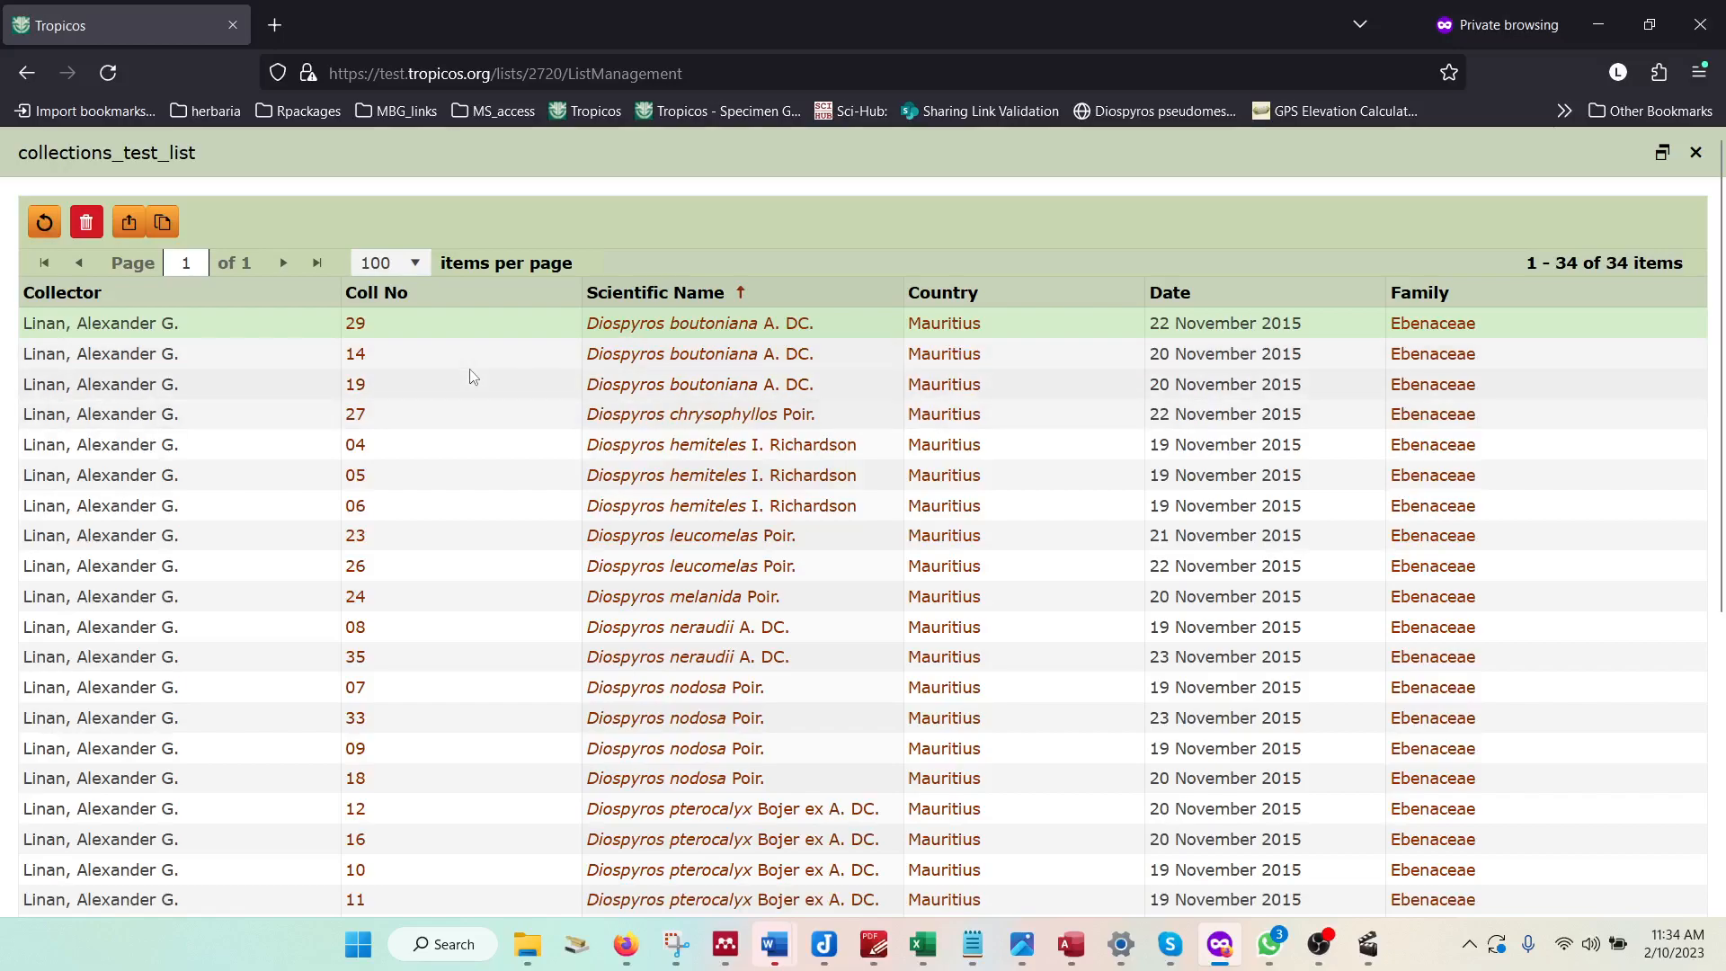
pyautogui.keyDown('shift'); pyautogui.click(472, 415); pyautogui.keyUp('shift')
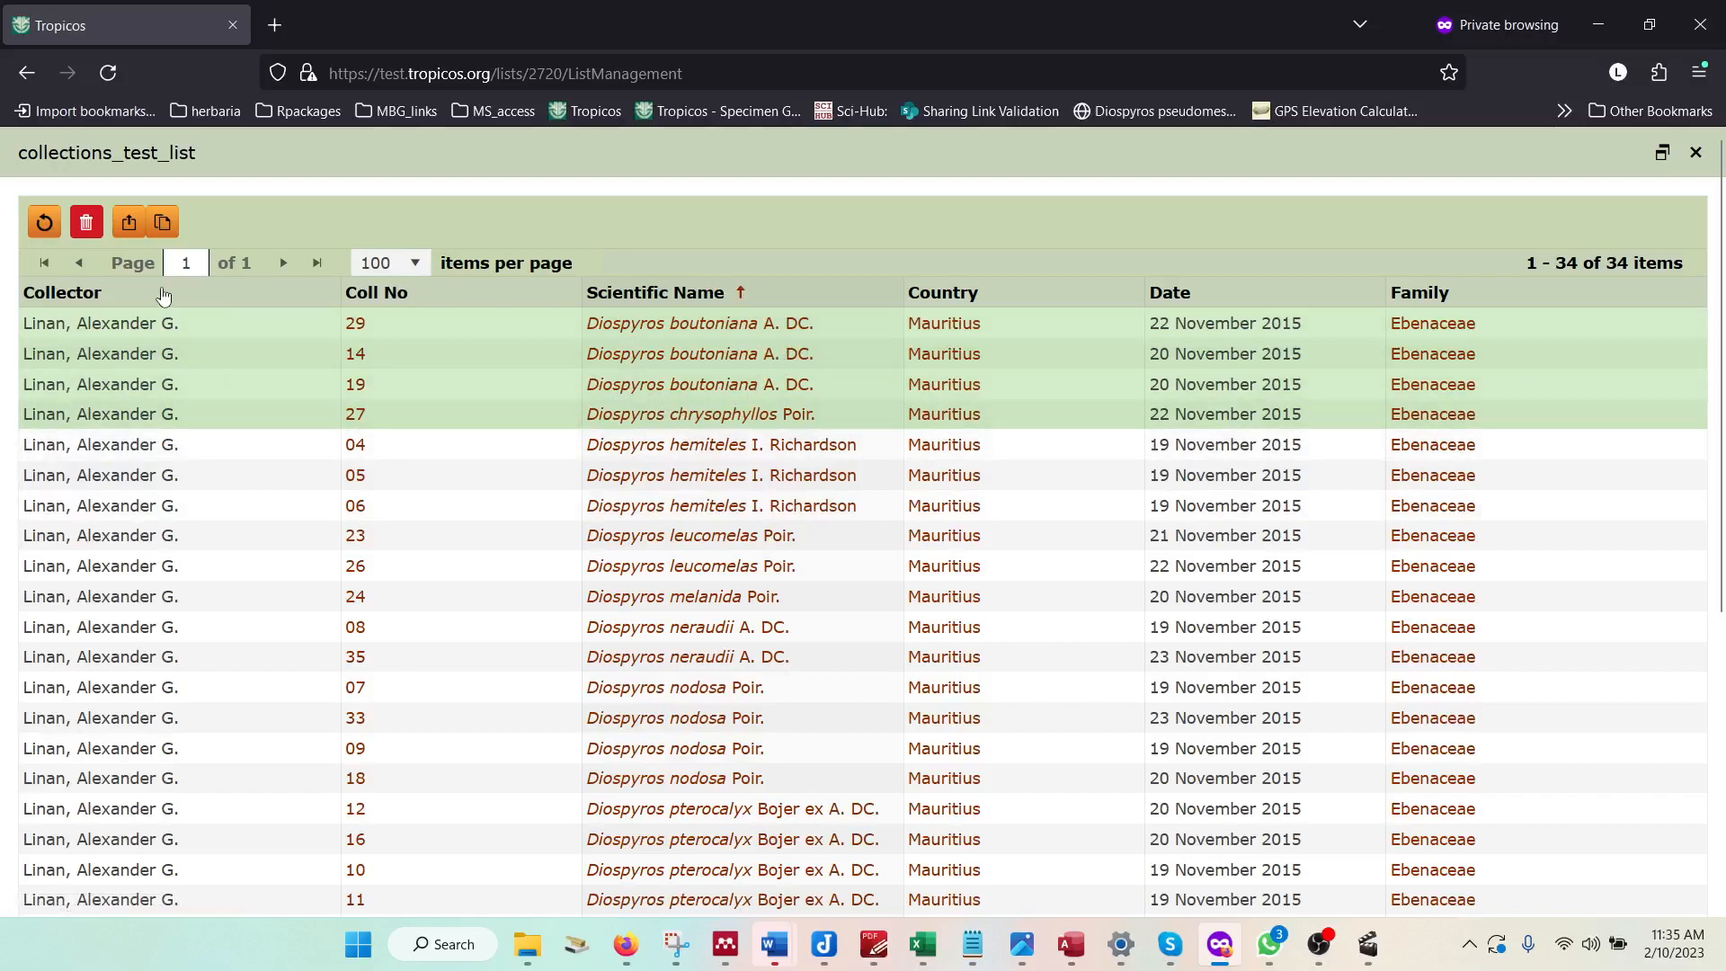
pyautogui.click(129, 225)
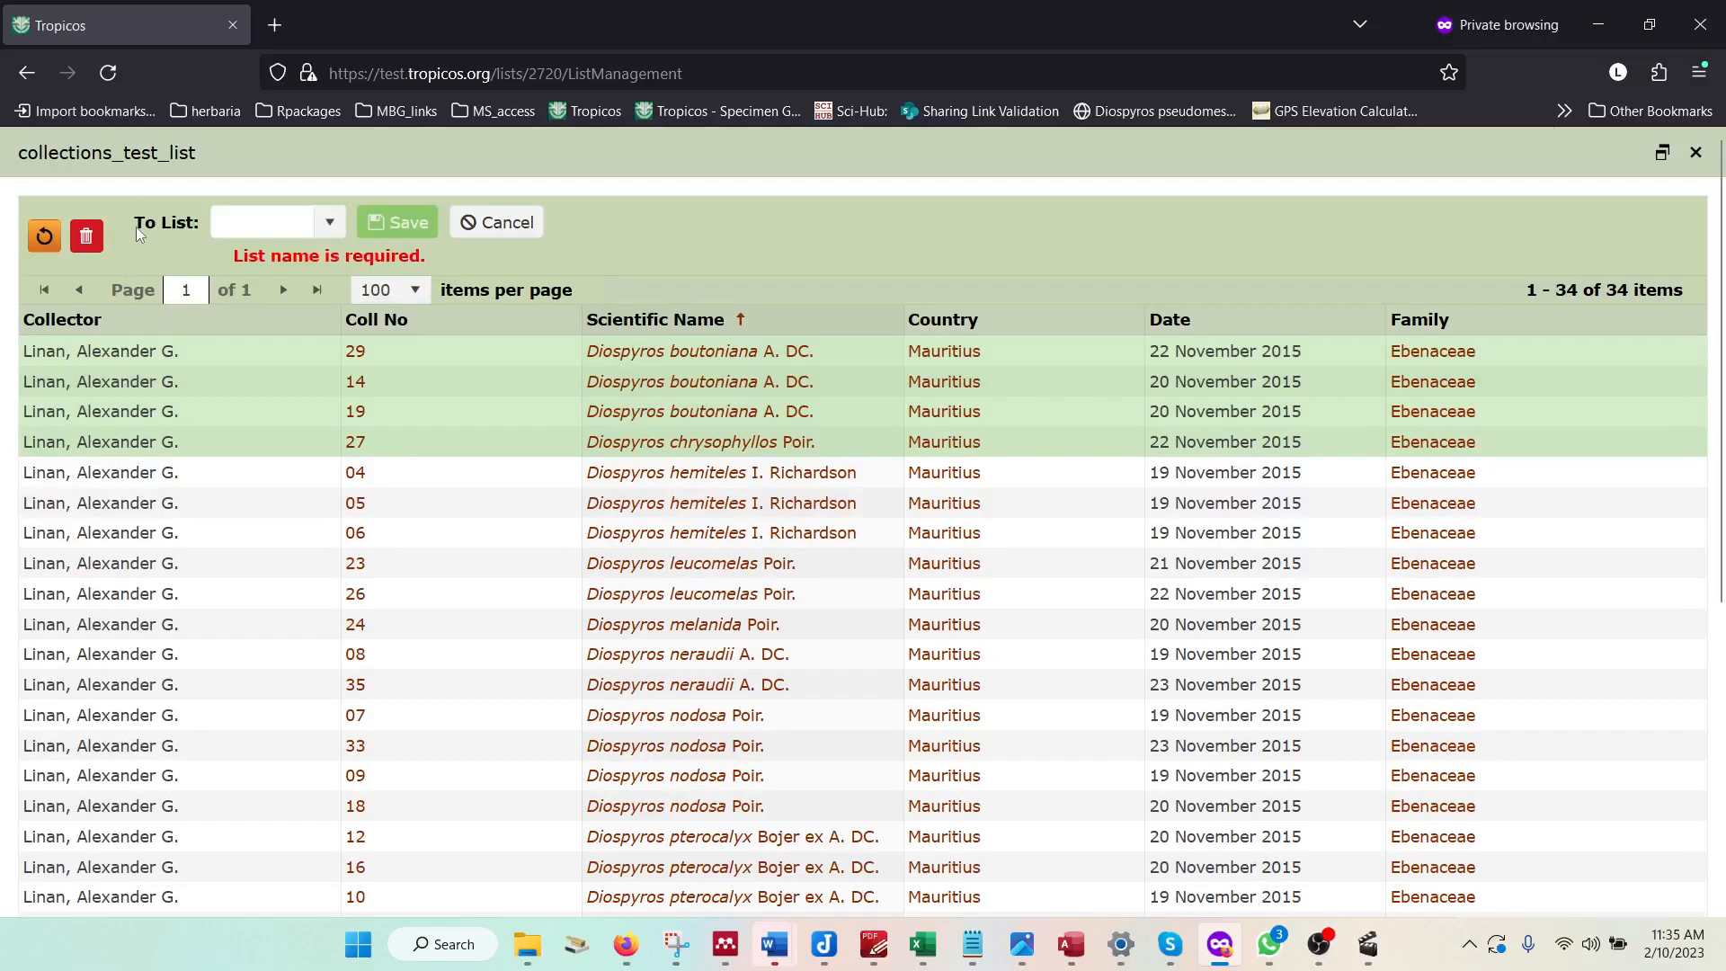
pyautogui.click(329, 224)
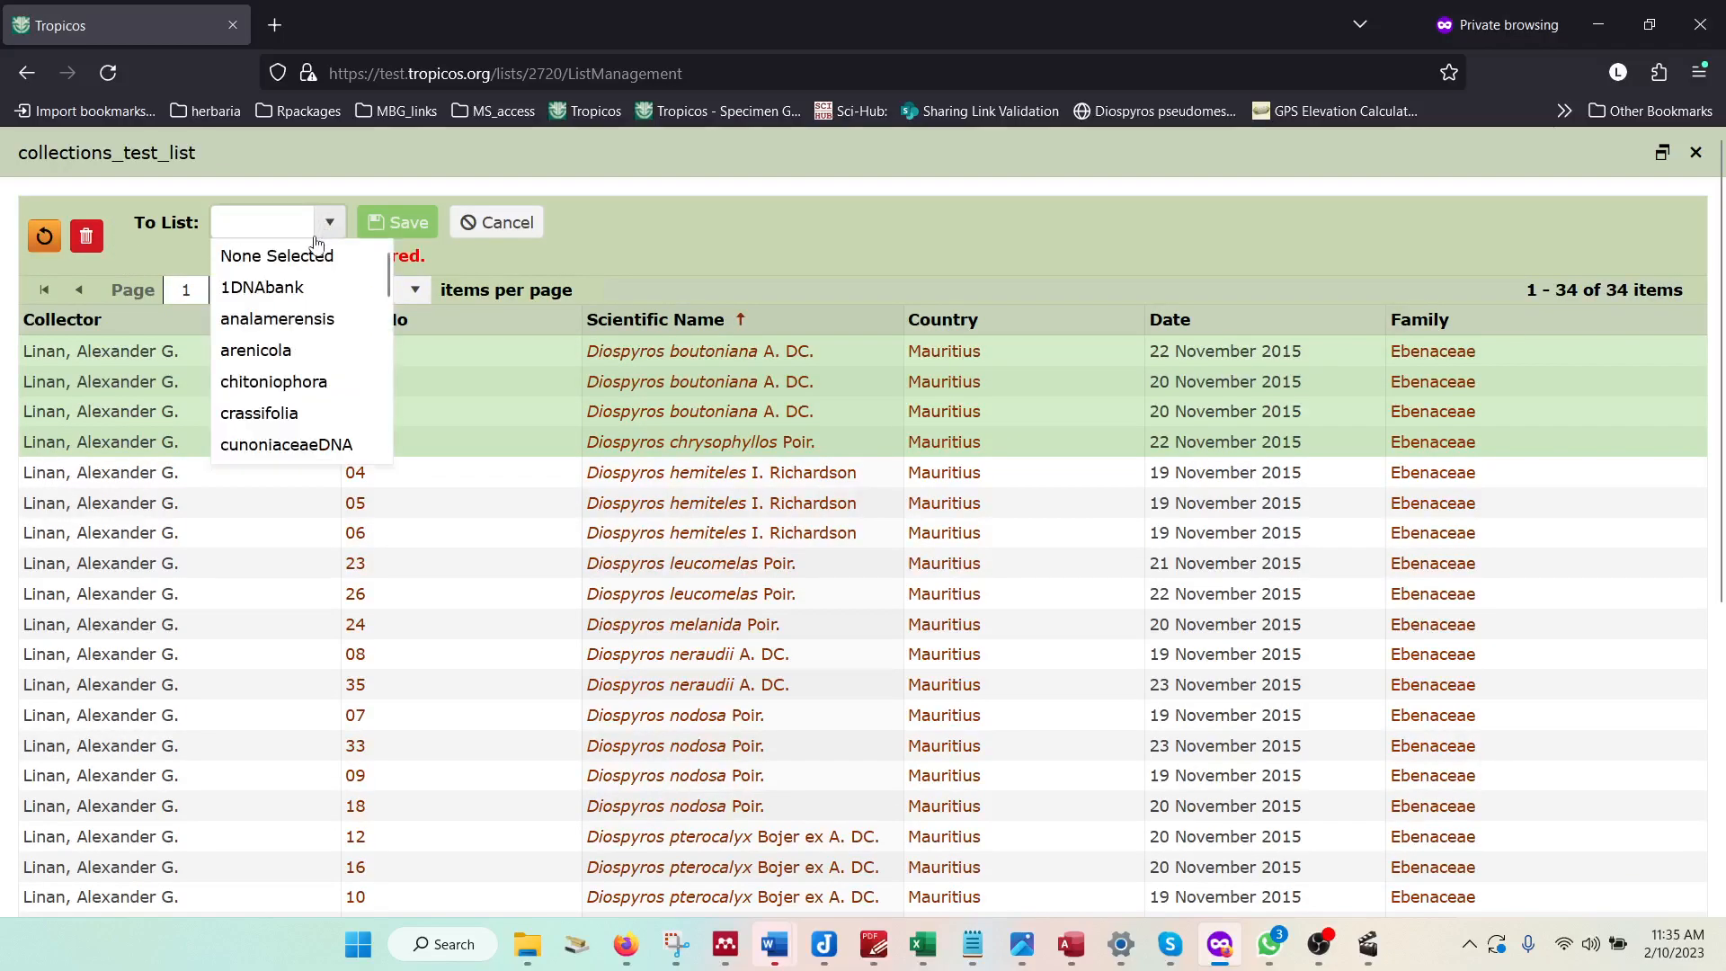
pyautogui.click(275, 384)
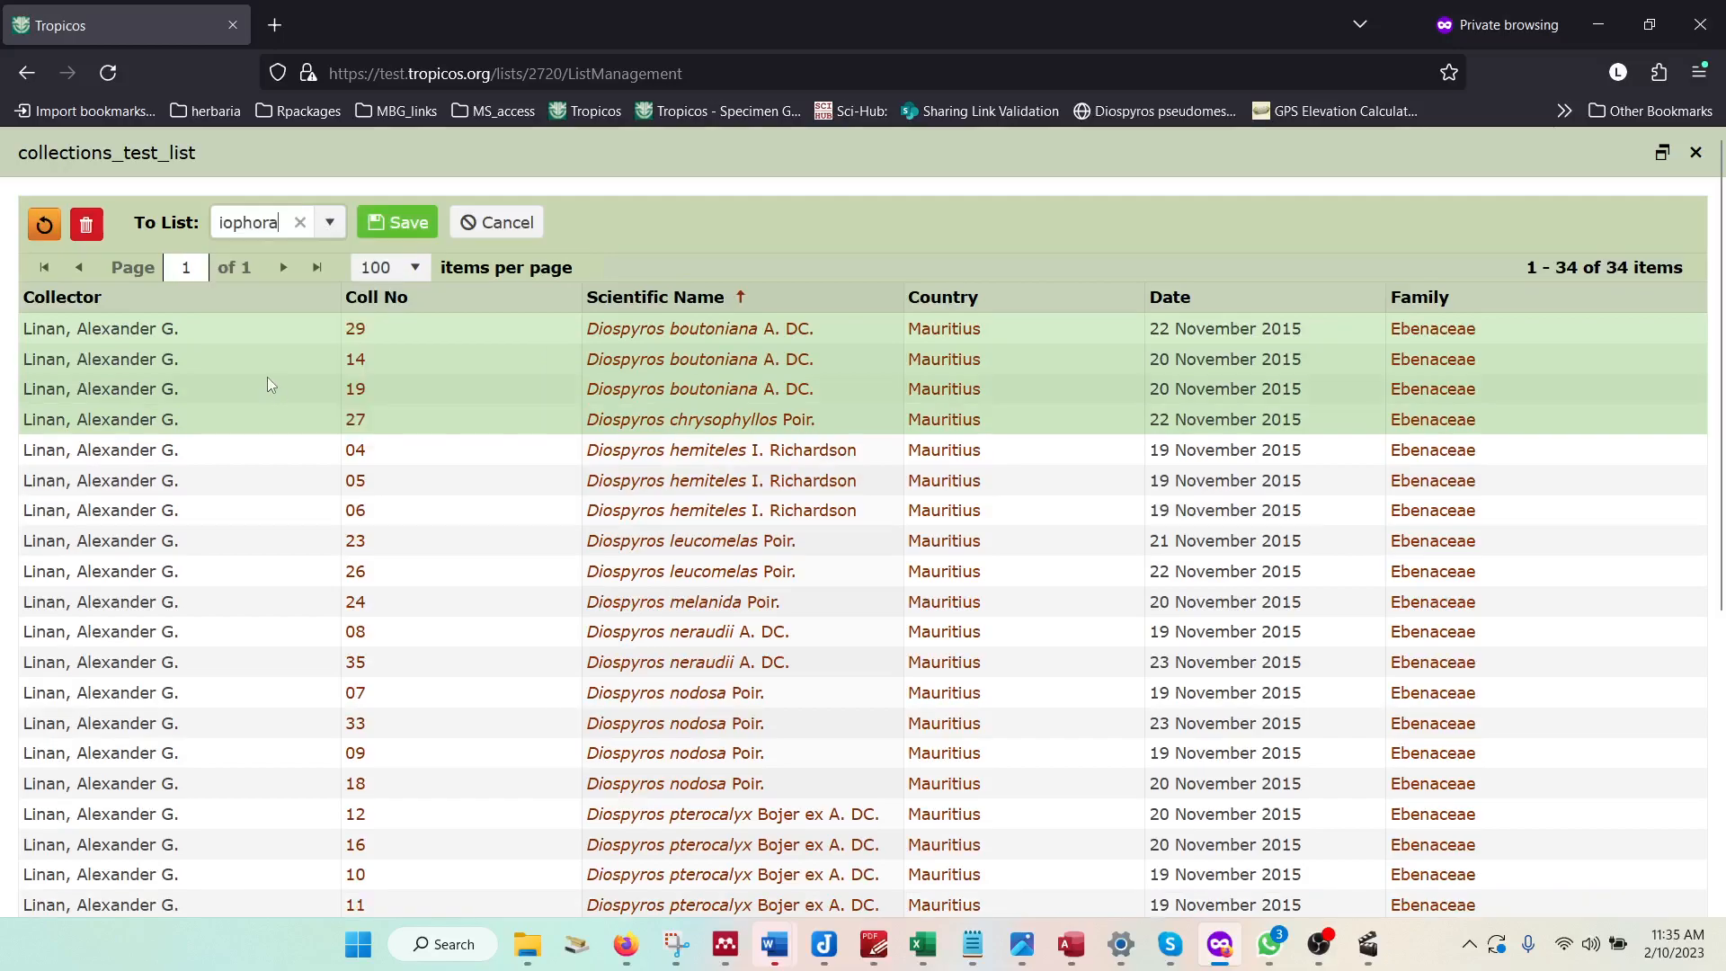
pyautogui.click(400, 235)
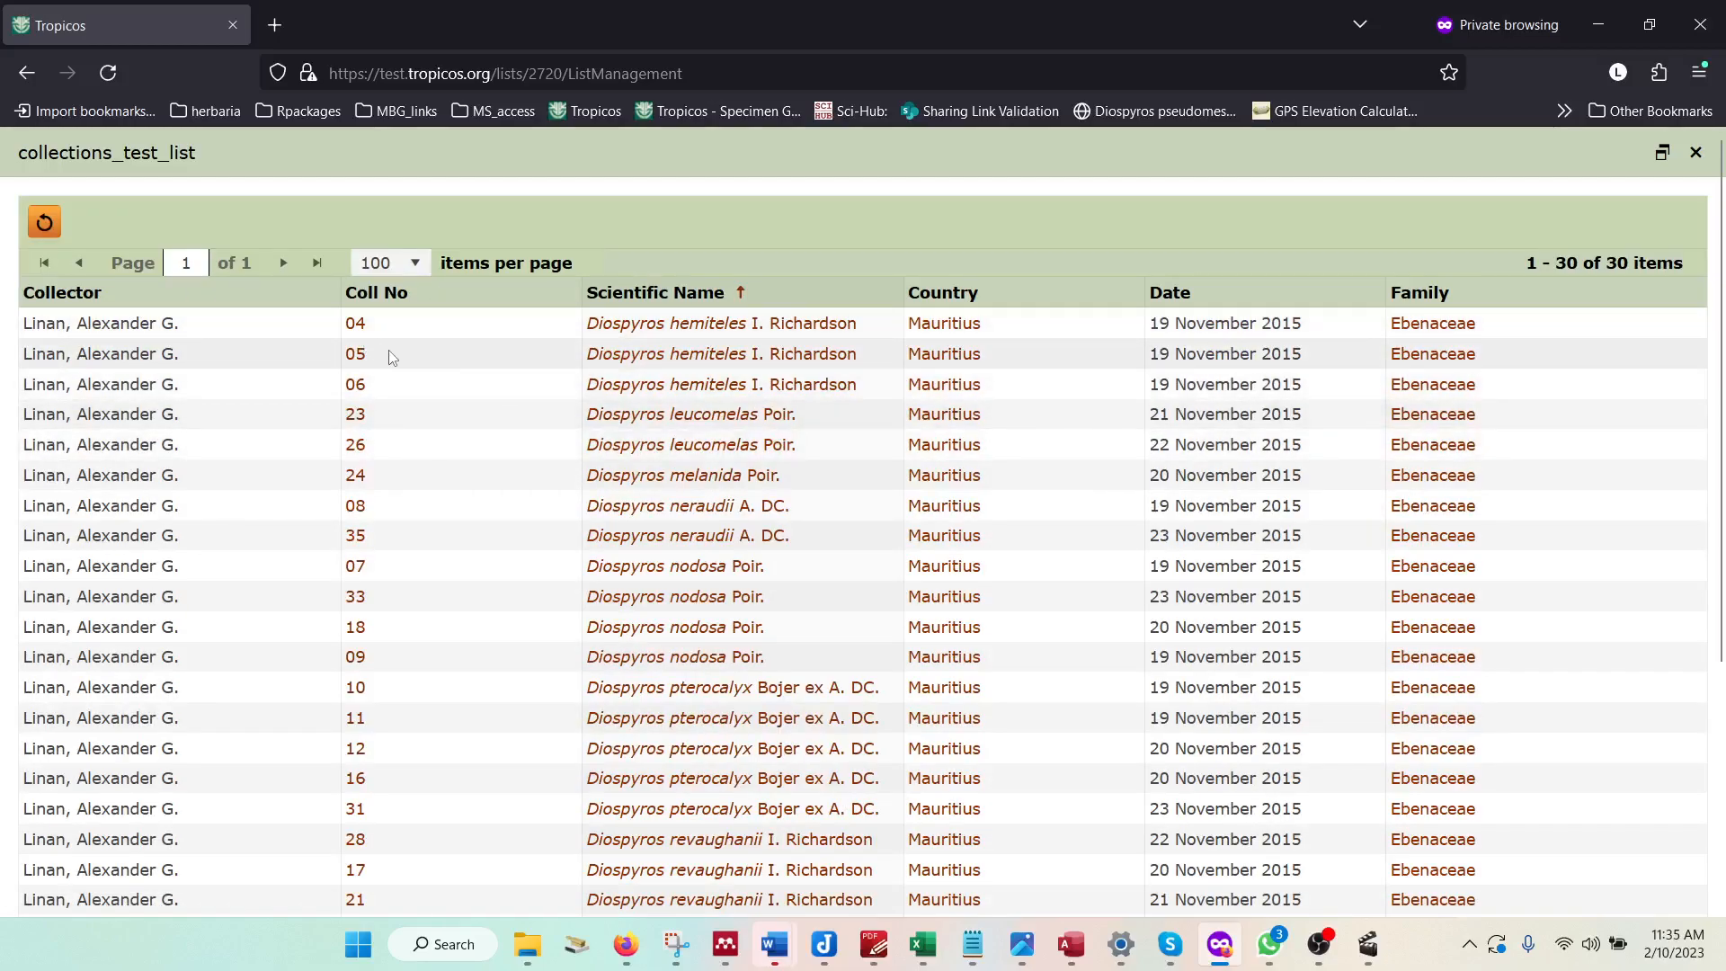
# Copy the consecutive collections from number 05 down through number 18 in collections_test_list to the chitoniophora list
pyautogui.click(413, 351)
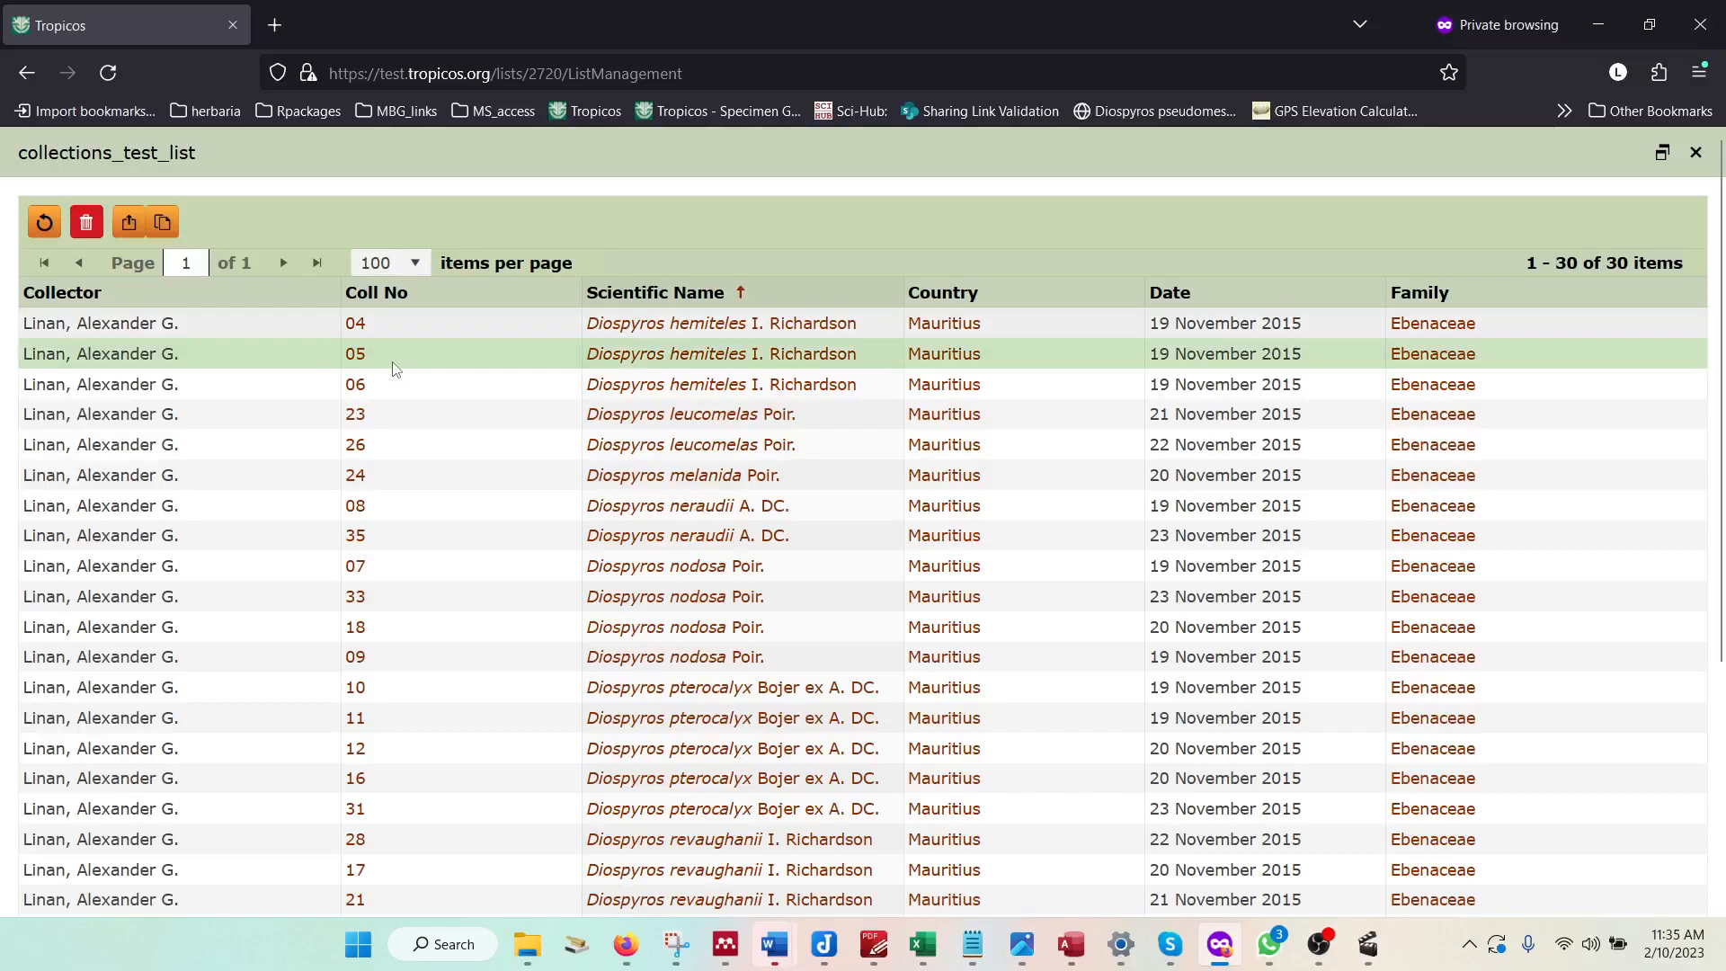
pyautogui.keyDown('shift'); pyautogui.click(472, 621); pyautogui.keyUp('shift')
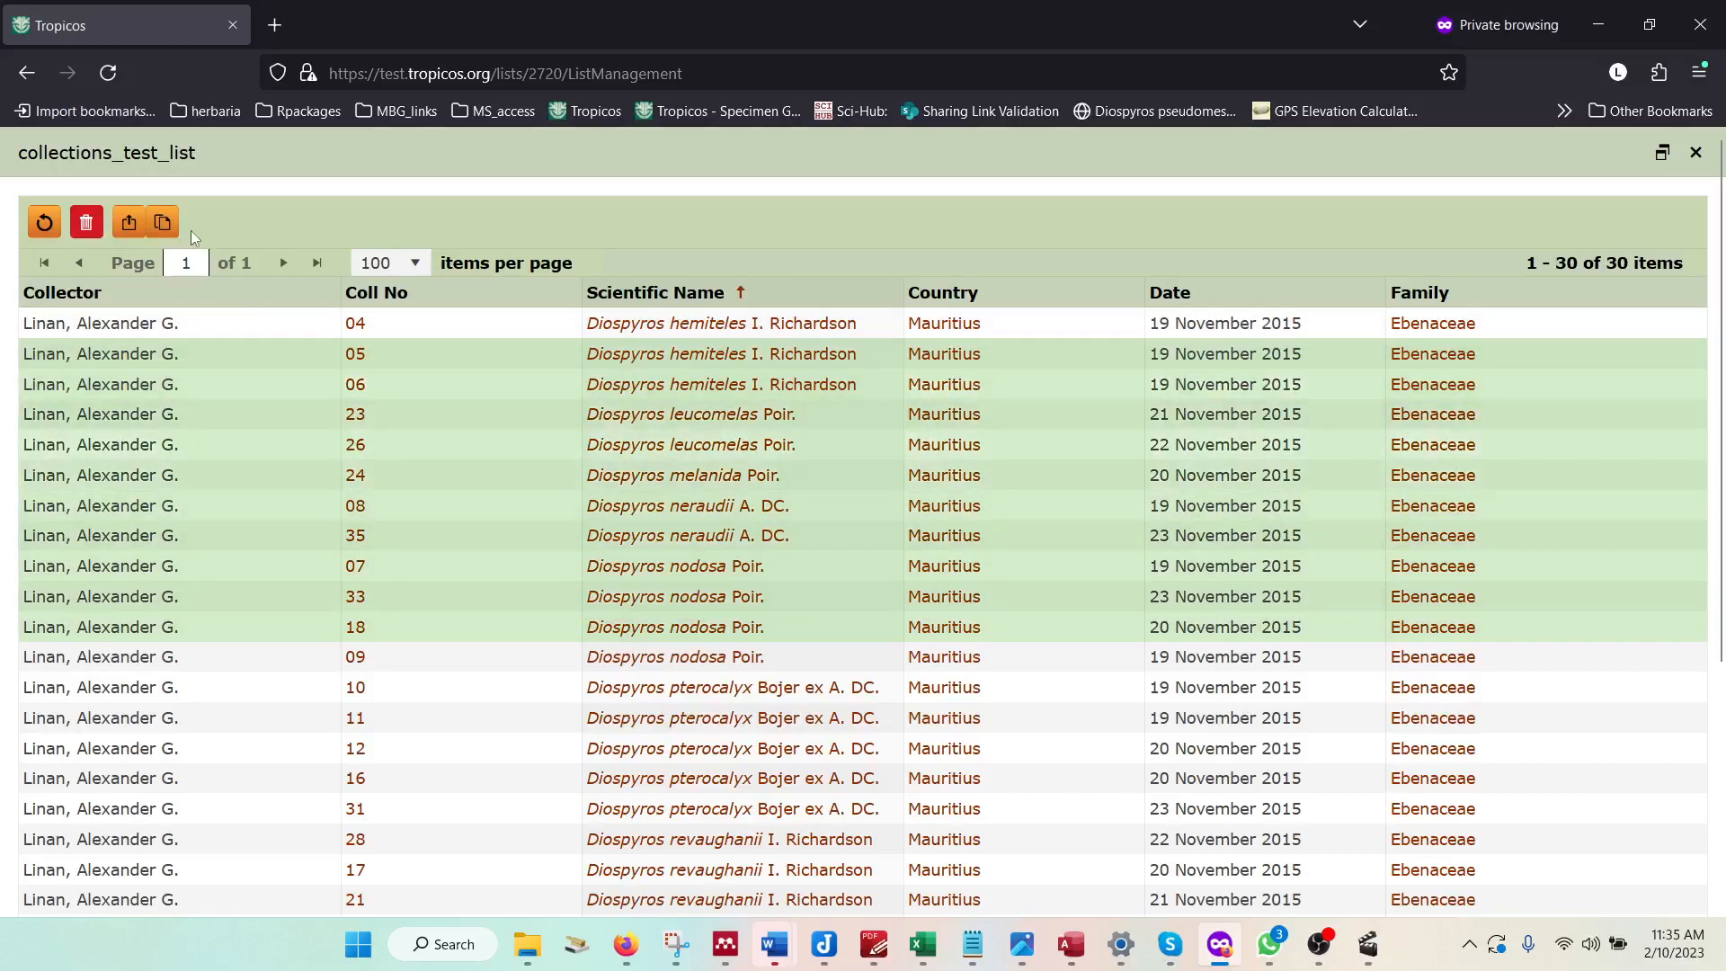
pyautogui.click(167, 223)
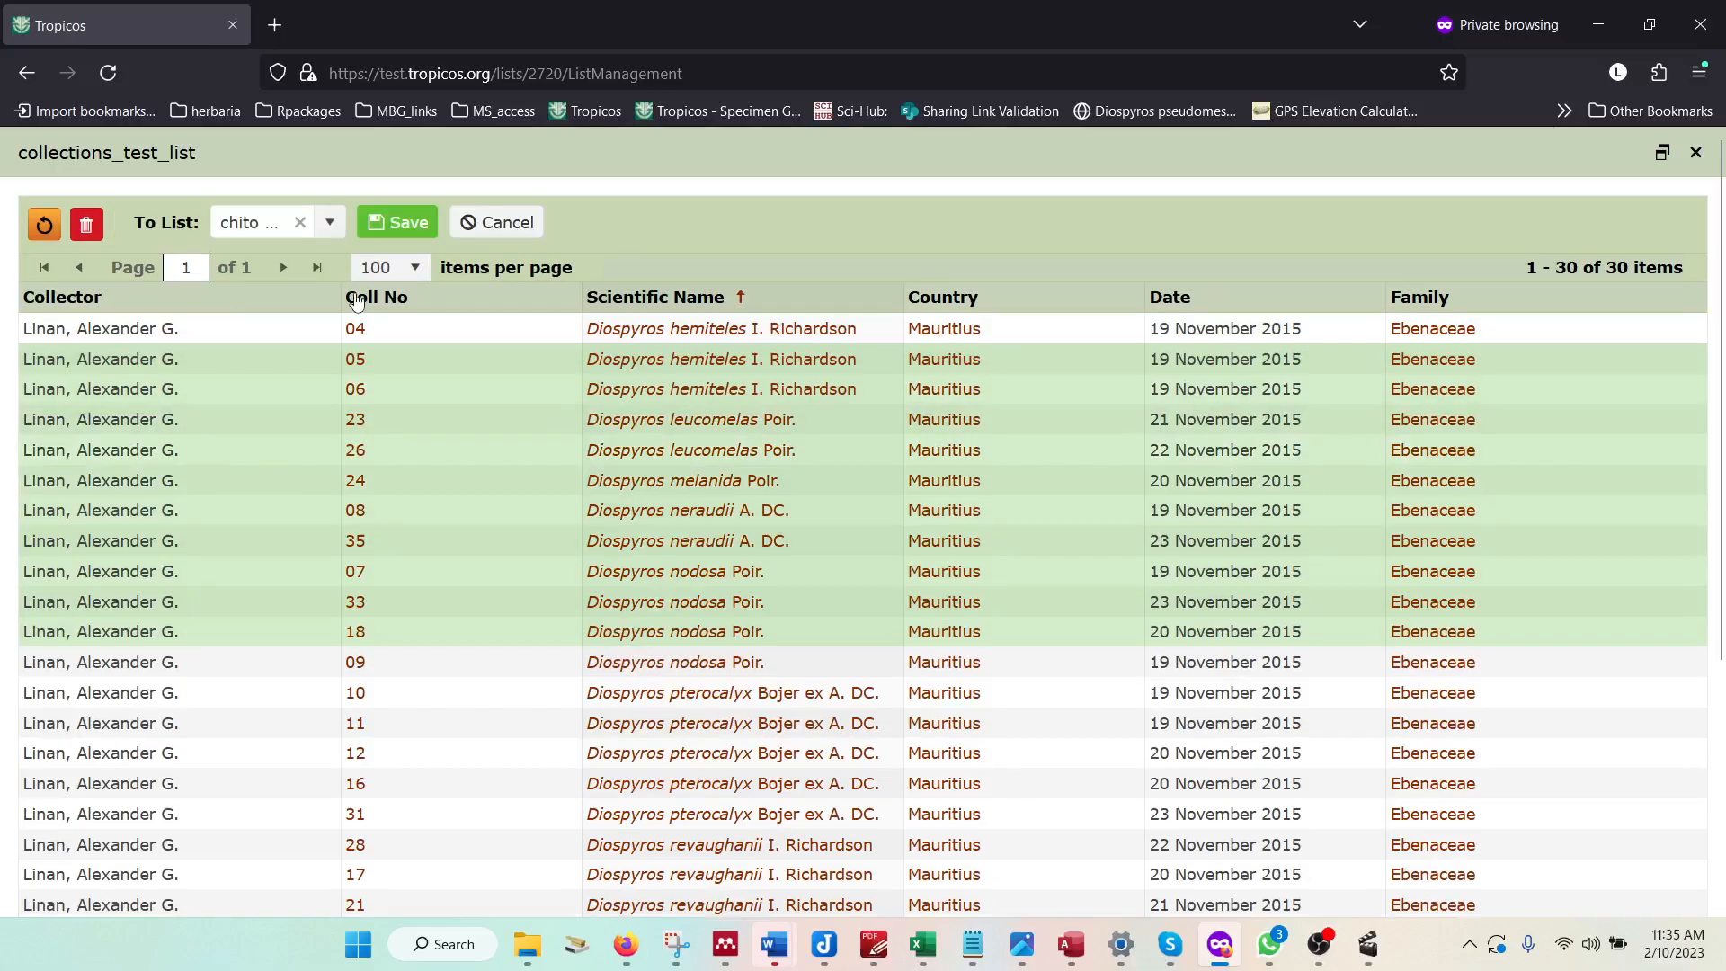
pyautogui.click(330, 225)
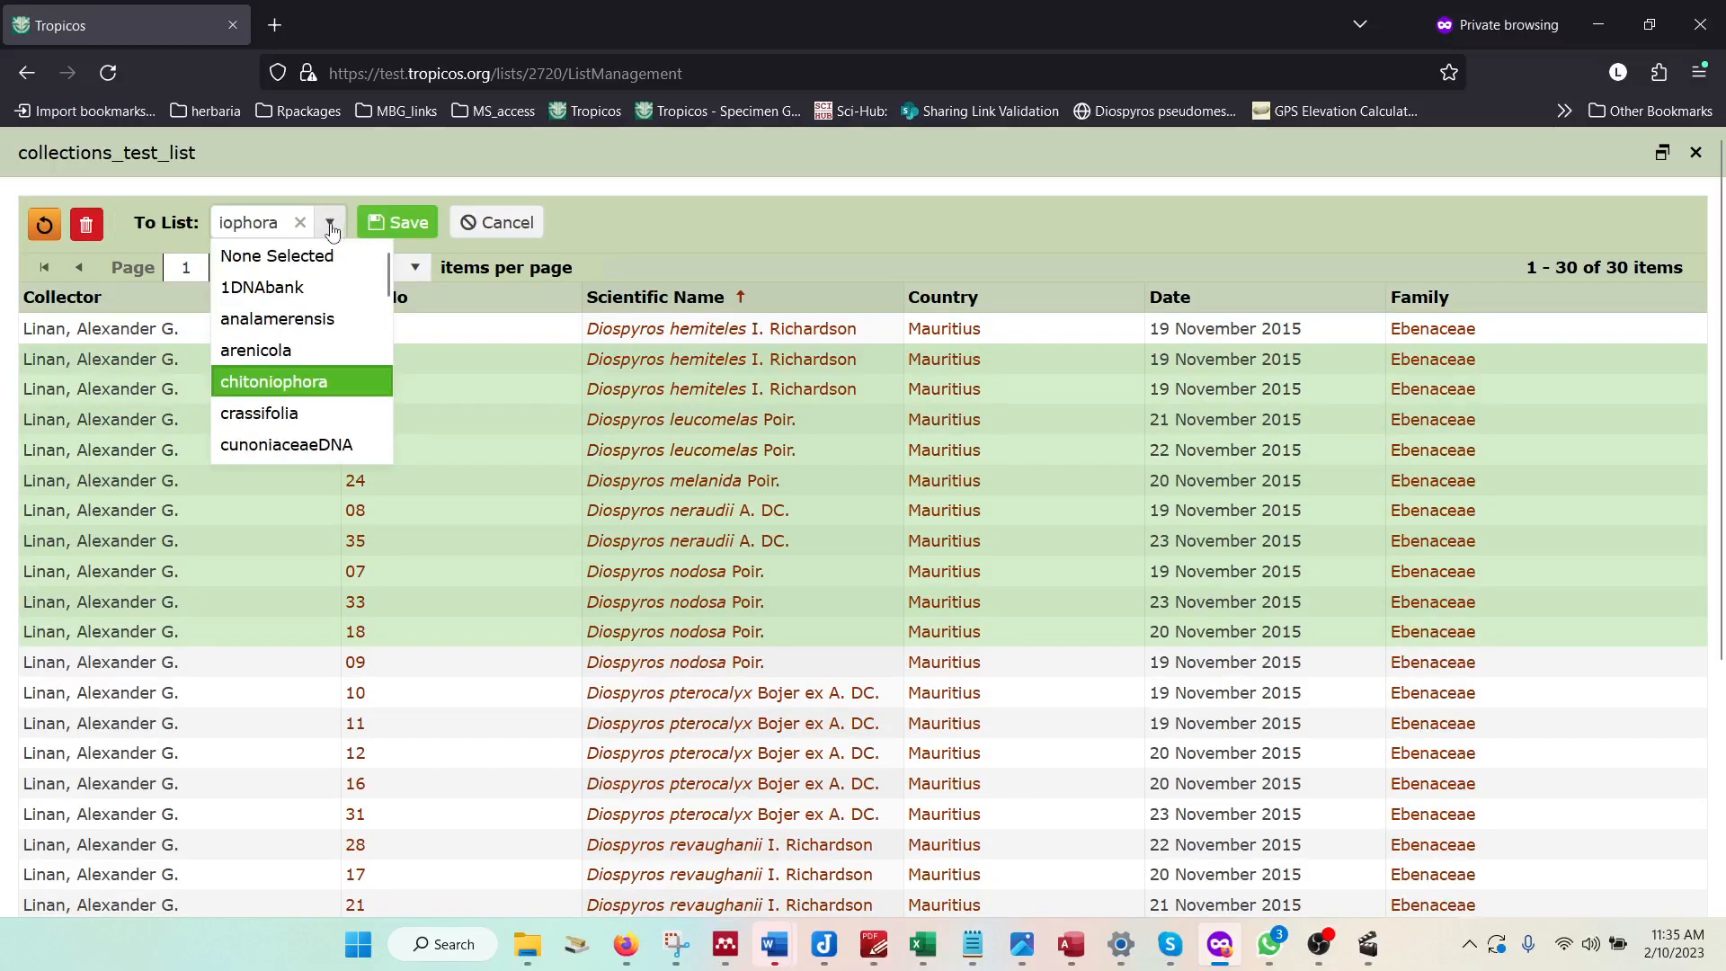
pyautogui.click(629, 218)
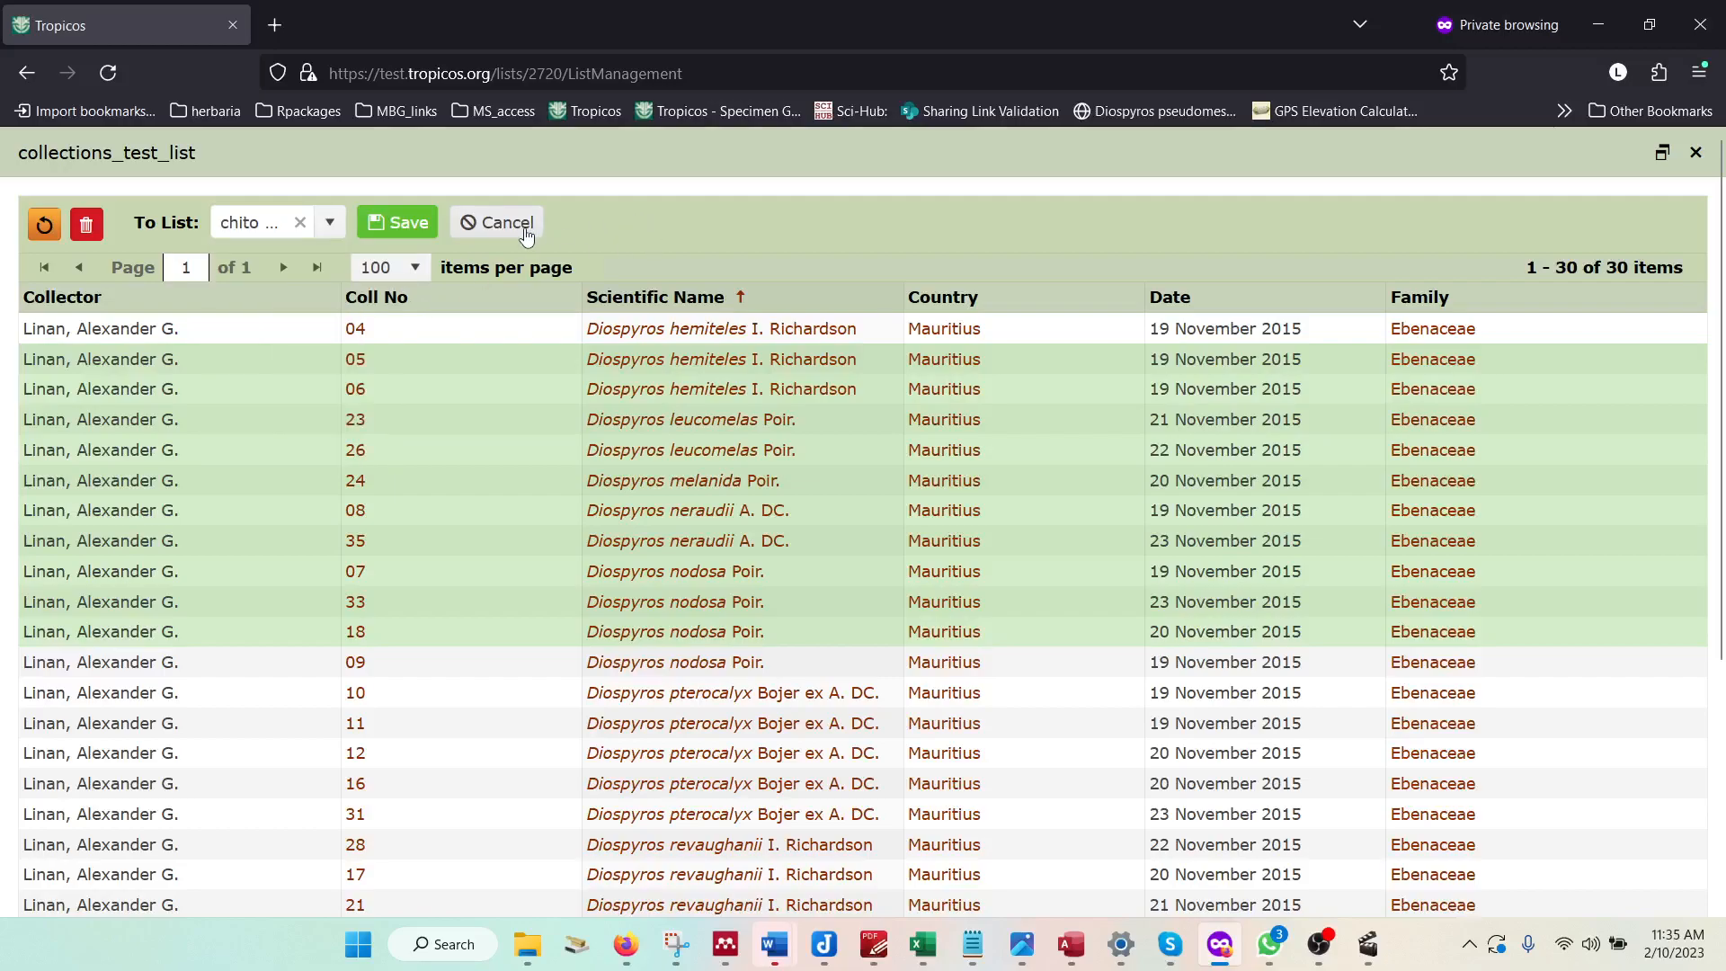
pyautogui.click(388, 223)
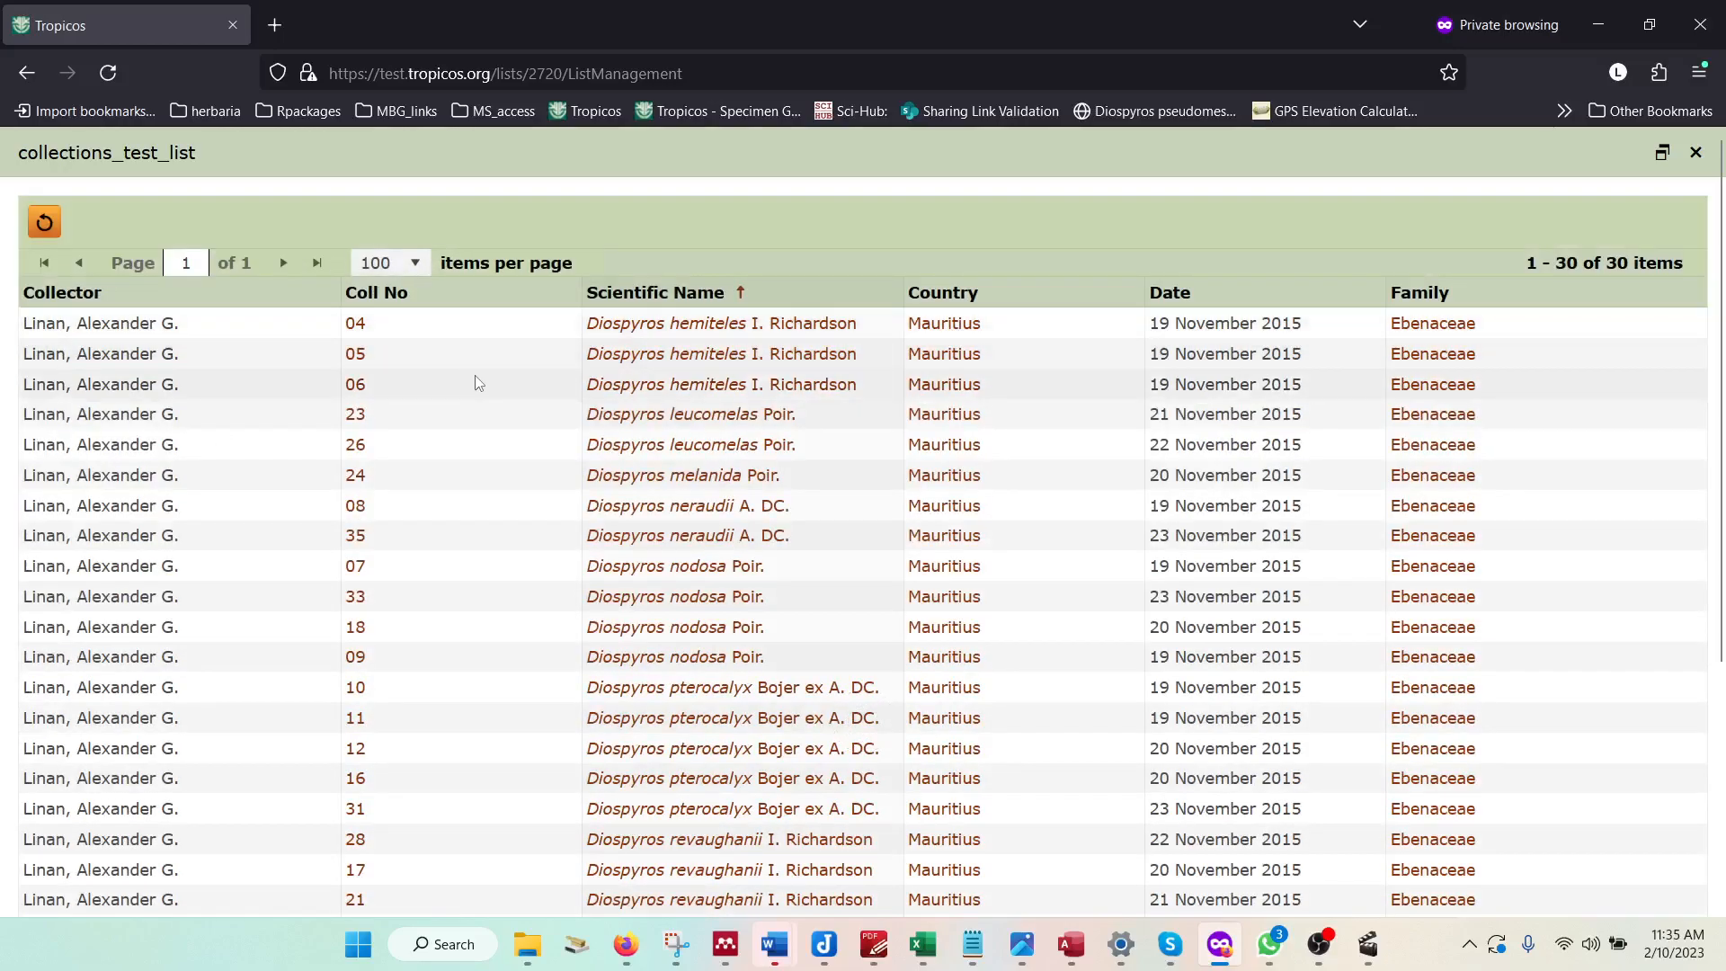
pyautogui.scroll(-3, 478, 384)
pyautogui.scroll(3, 480, 378)
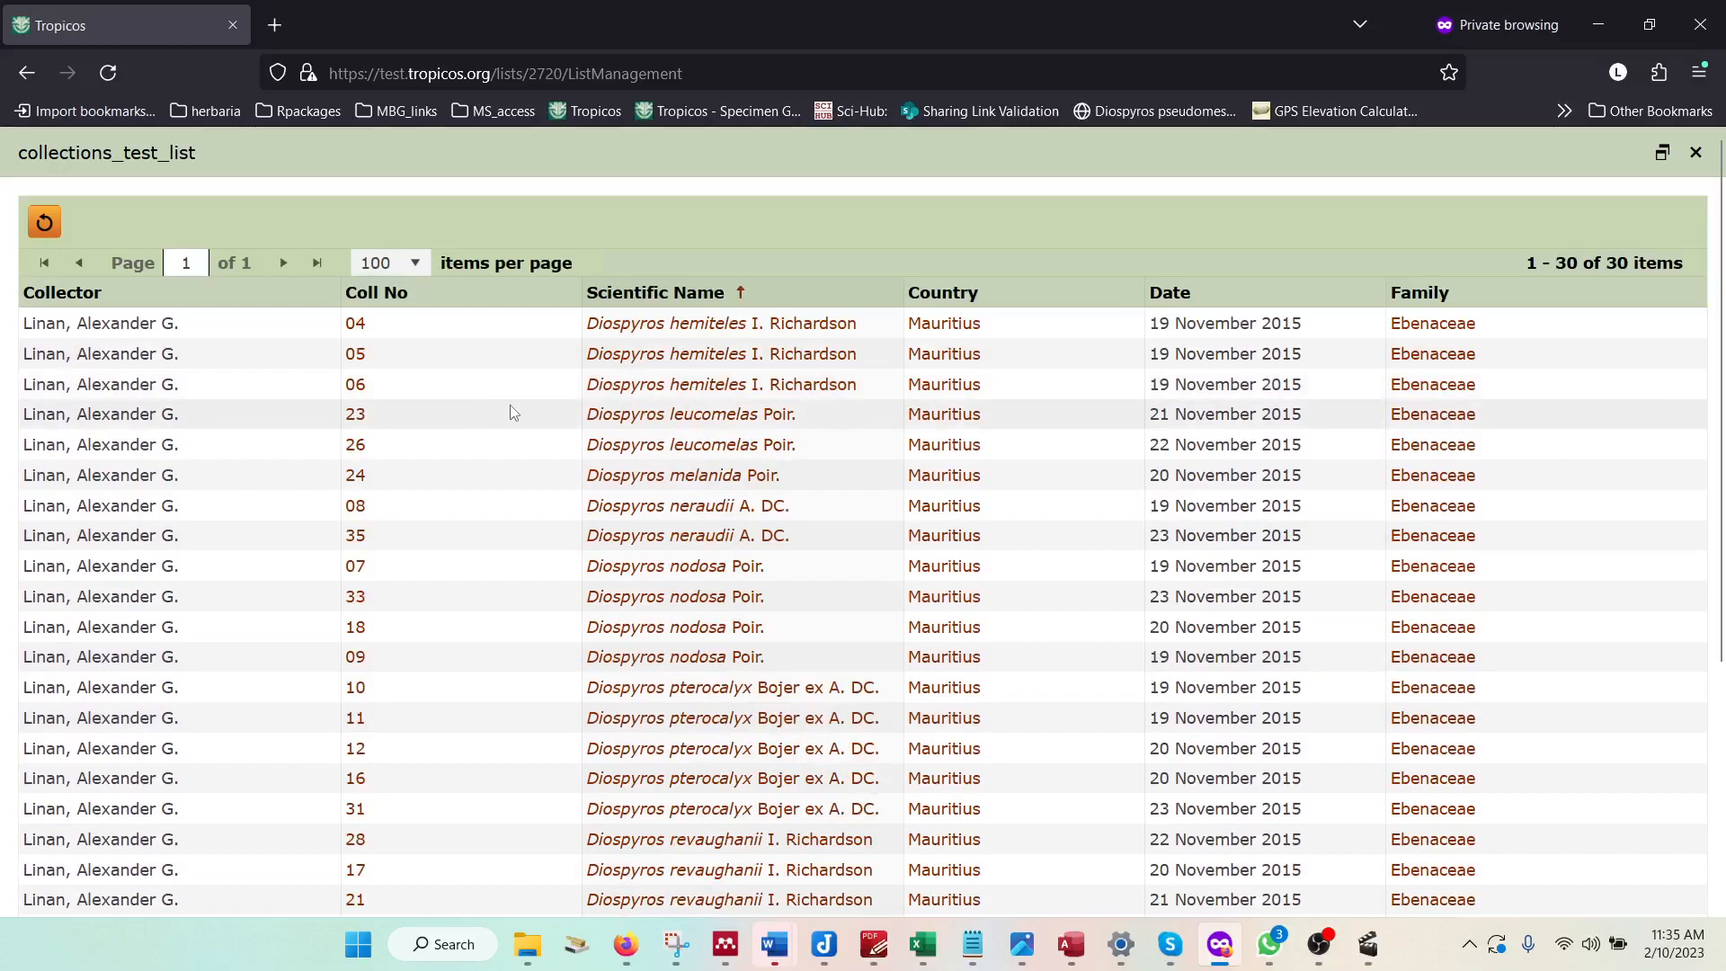
# Refresh and close collections_test_list, and look through the collection and specimen lists in My Lists
pyautogui.click(44, 222)
pyautogui.click(1695, 153)
pyautogui.scroll(-8, 602, 559)
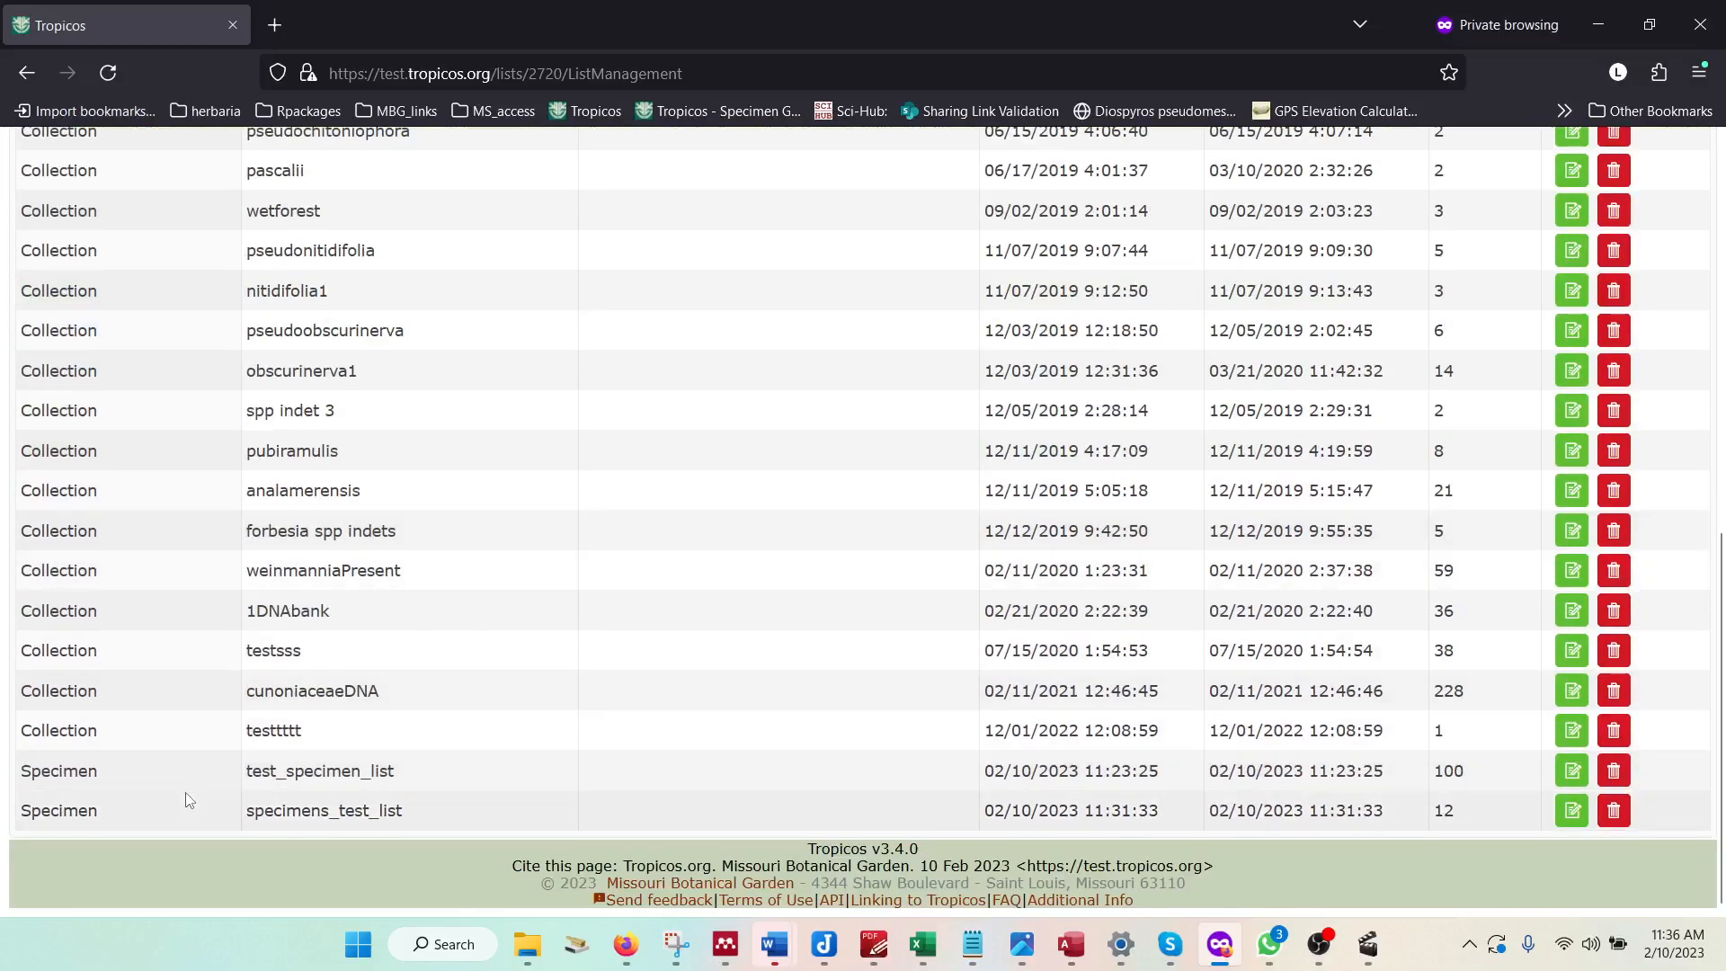
pyautogui.scroll(8, 512, 562)
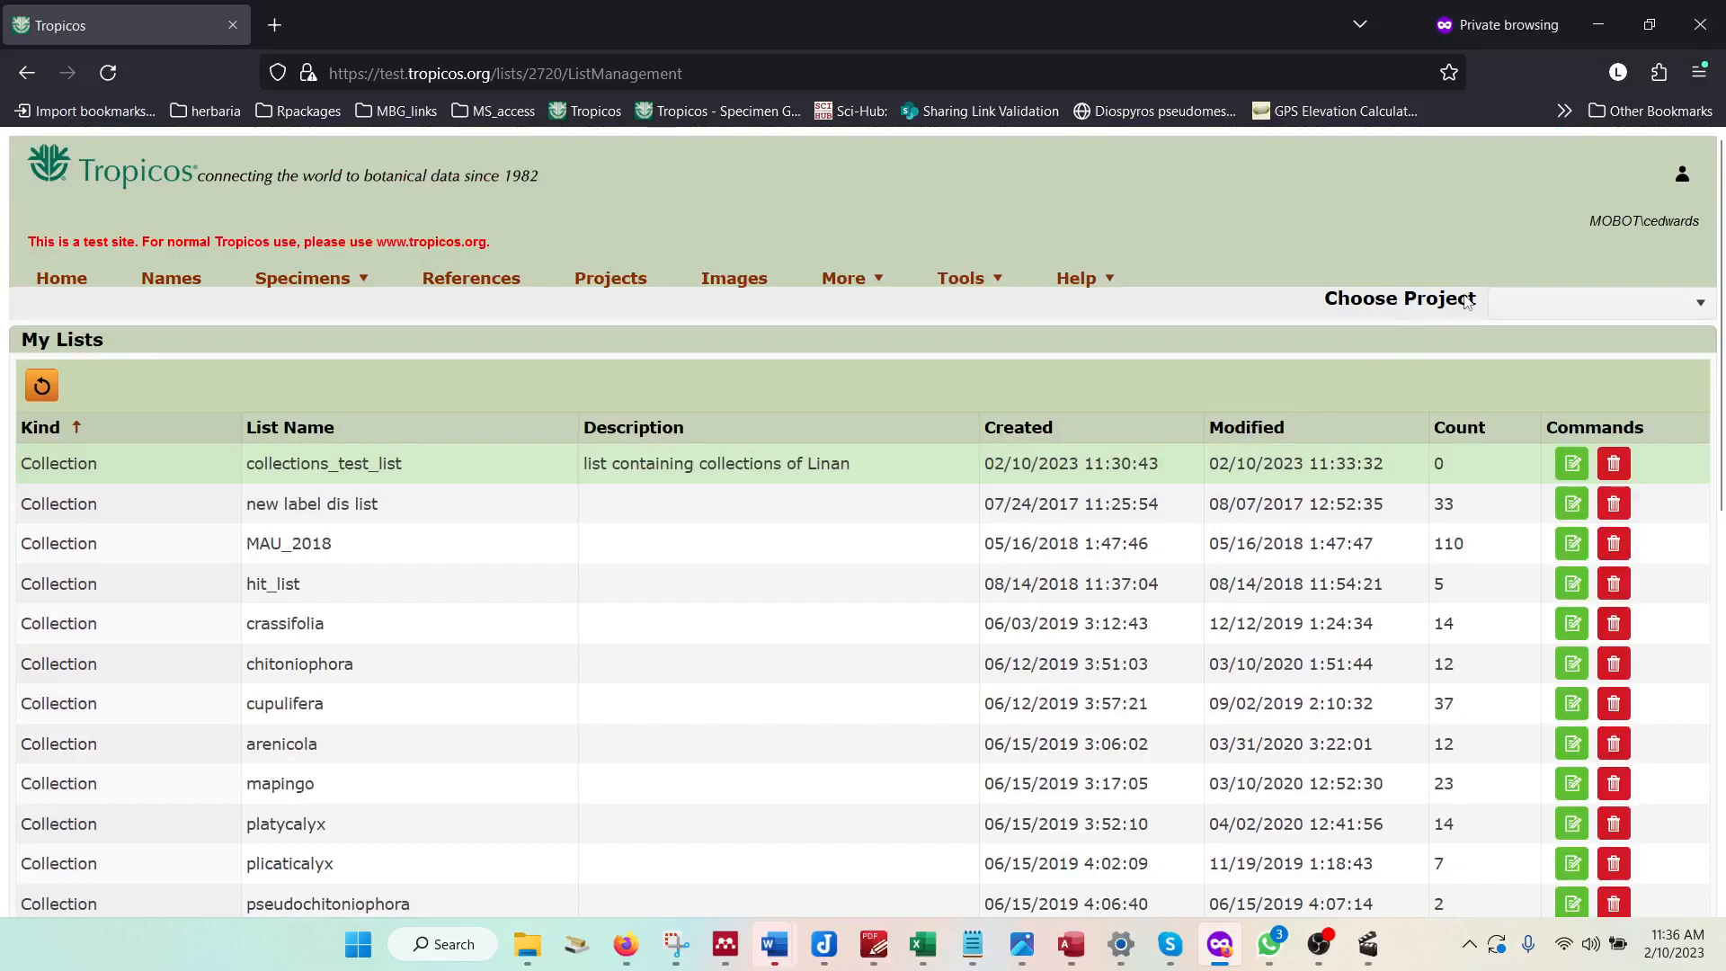
# Open the Collection Search and find the collections saved in collections_test_list, keeping the existing collector and number range
pyautogui.moveTo(312, 271)
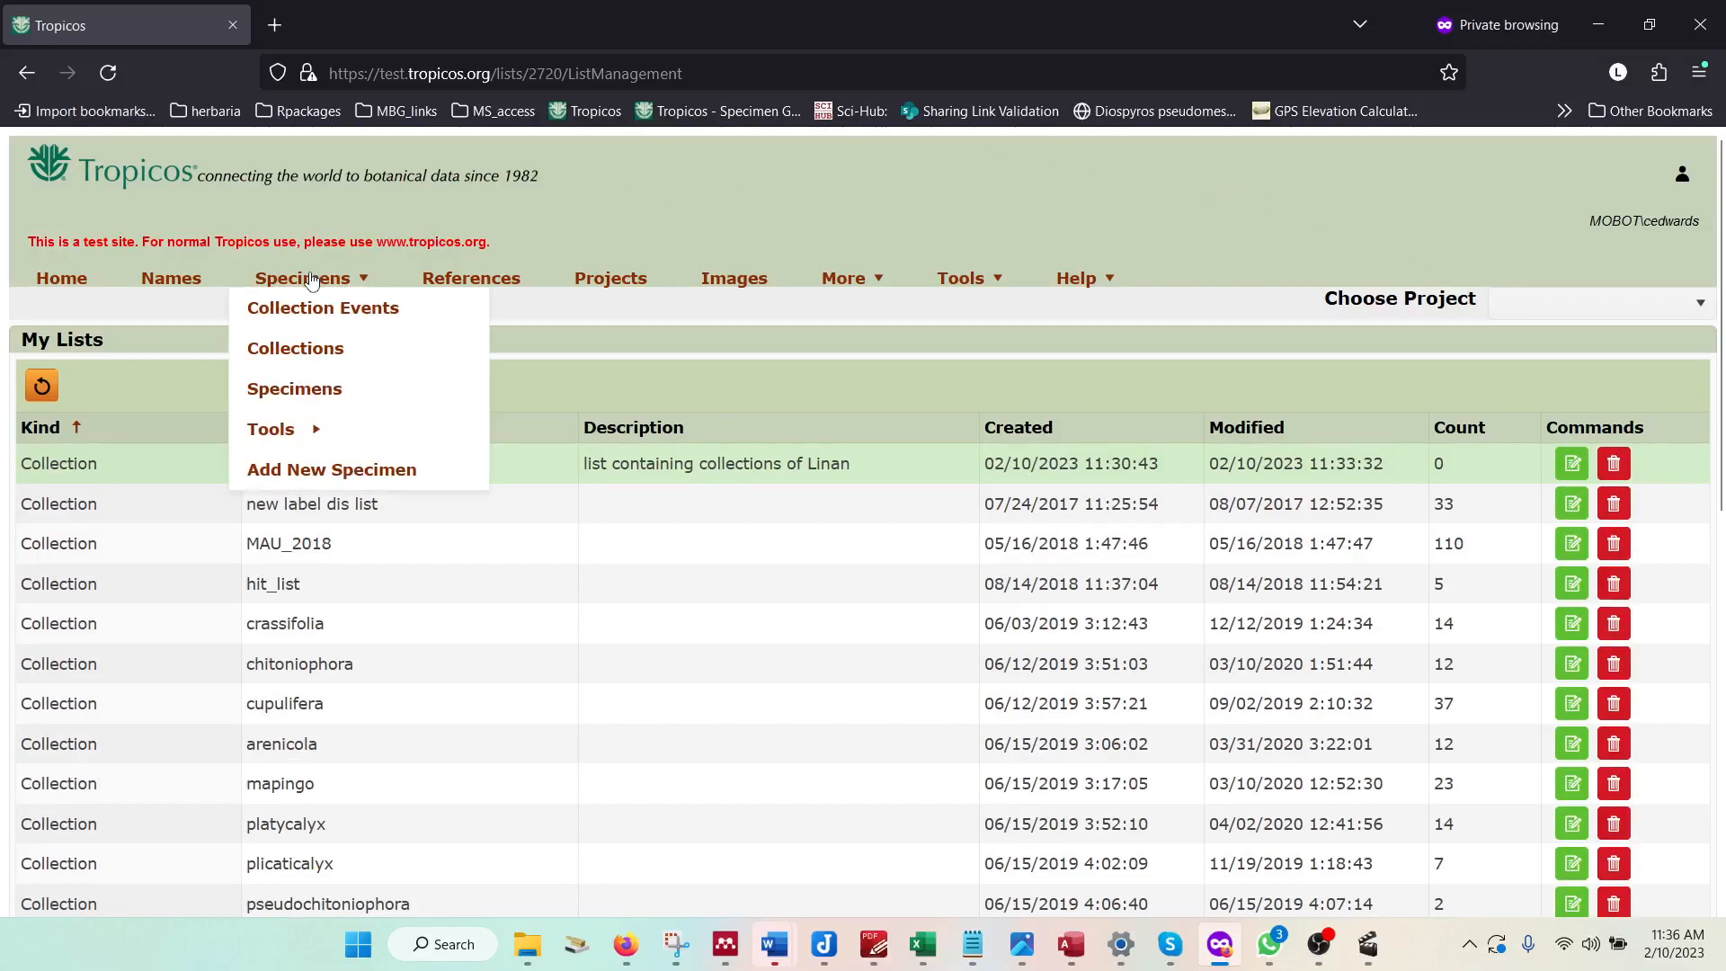
pyautogui.click(302, 357)
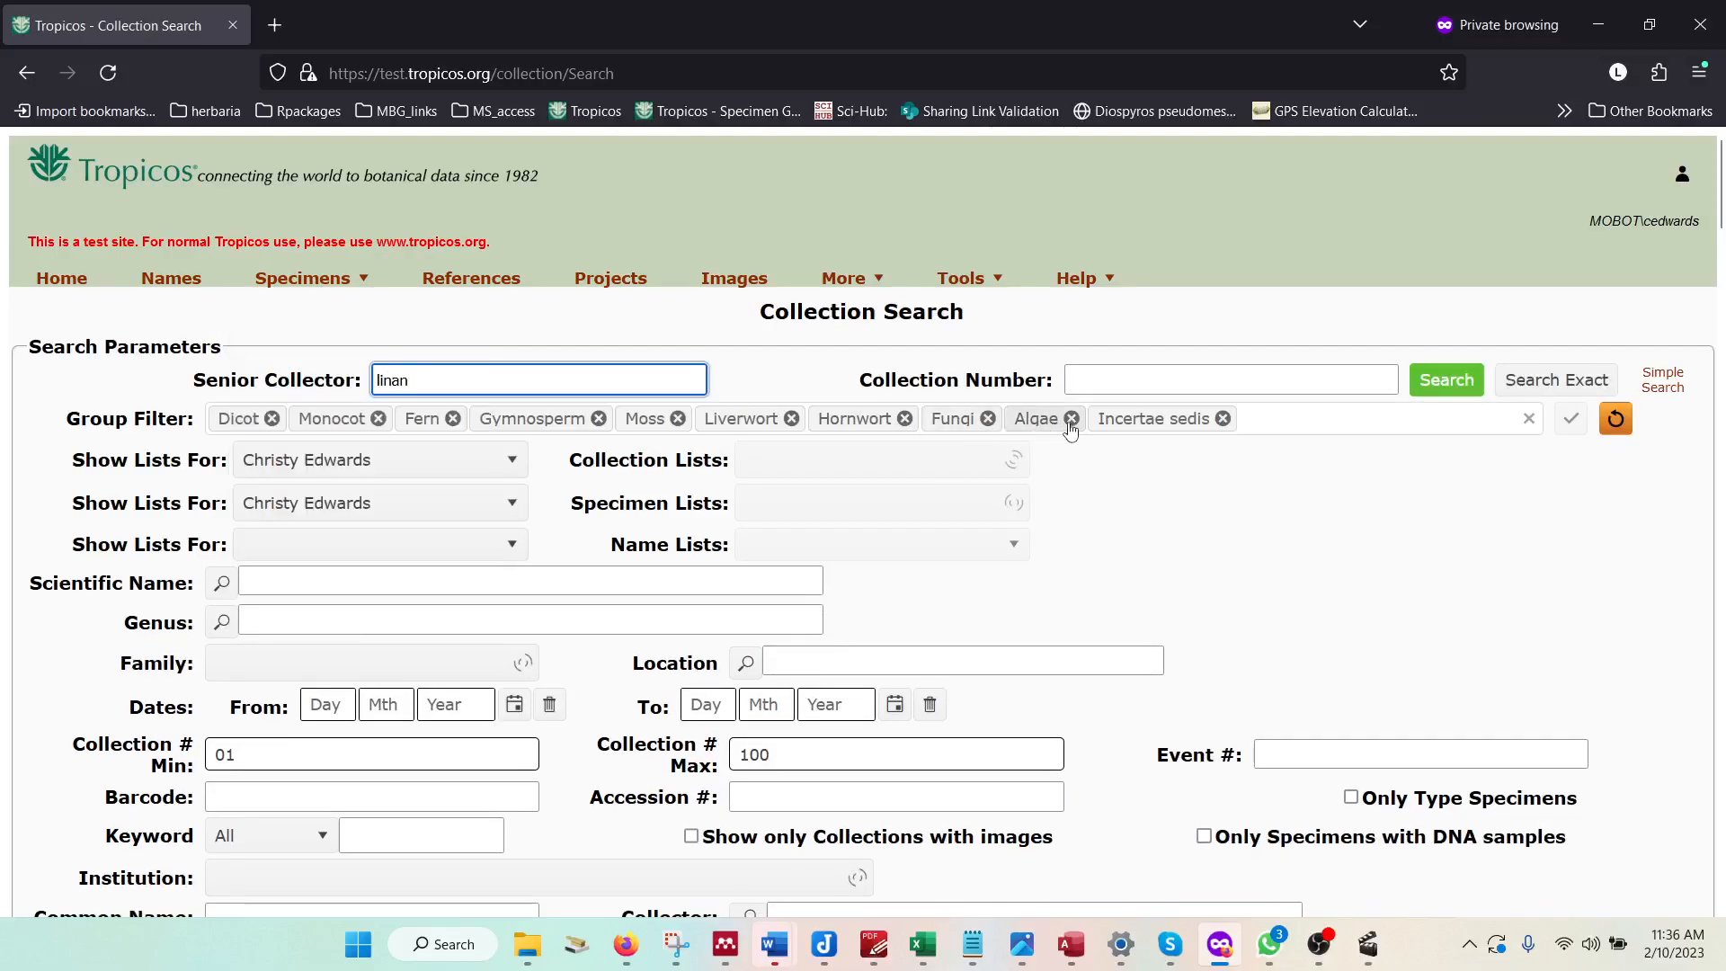
pyautogui.scroll(-1, 1043, 418)
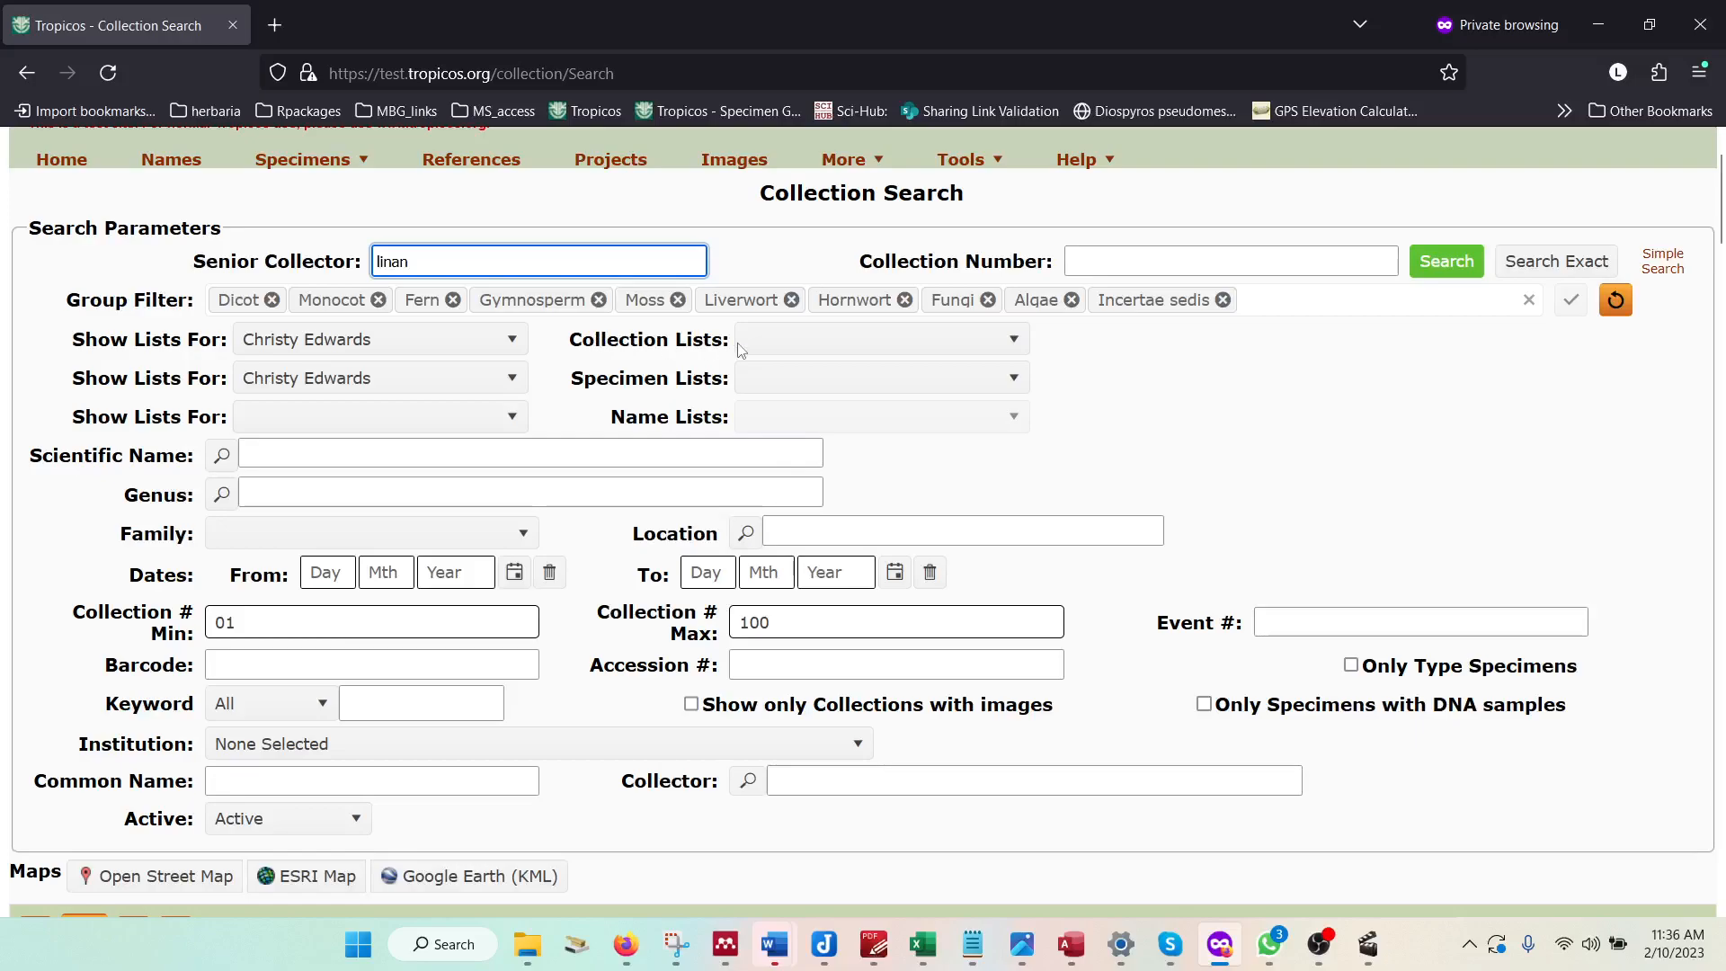
pyautogui.click(878, 338)
pyautogui.scroll(-2, 896, 414)
pyautogui.scroll(-5, 896, 414)
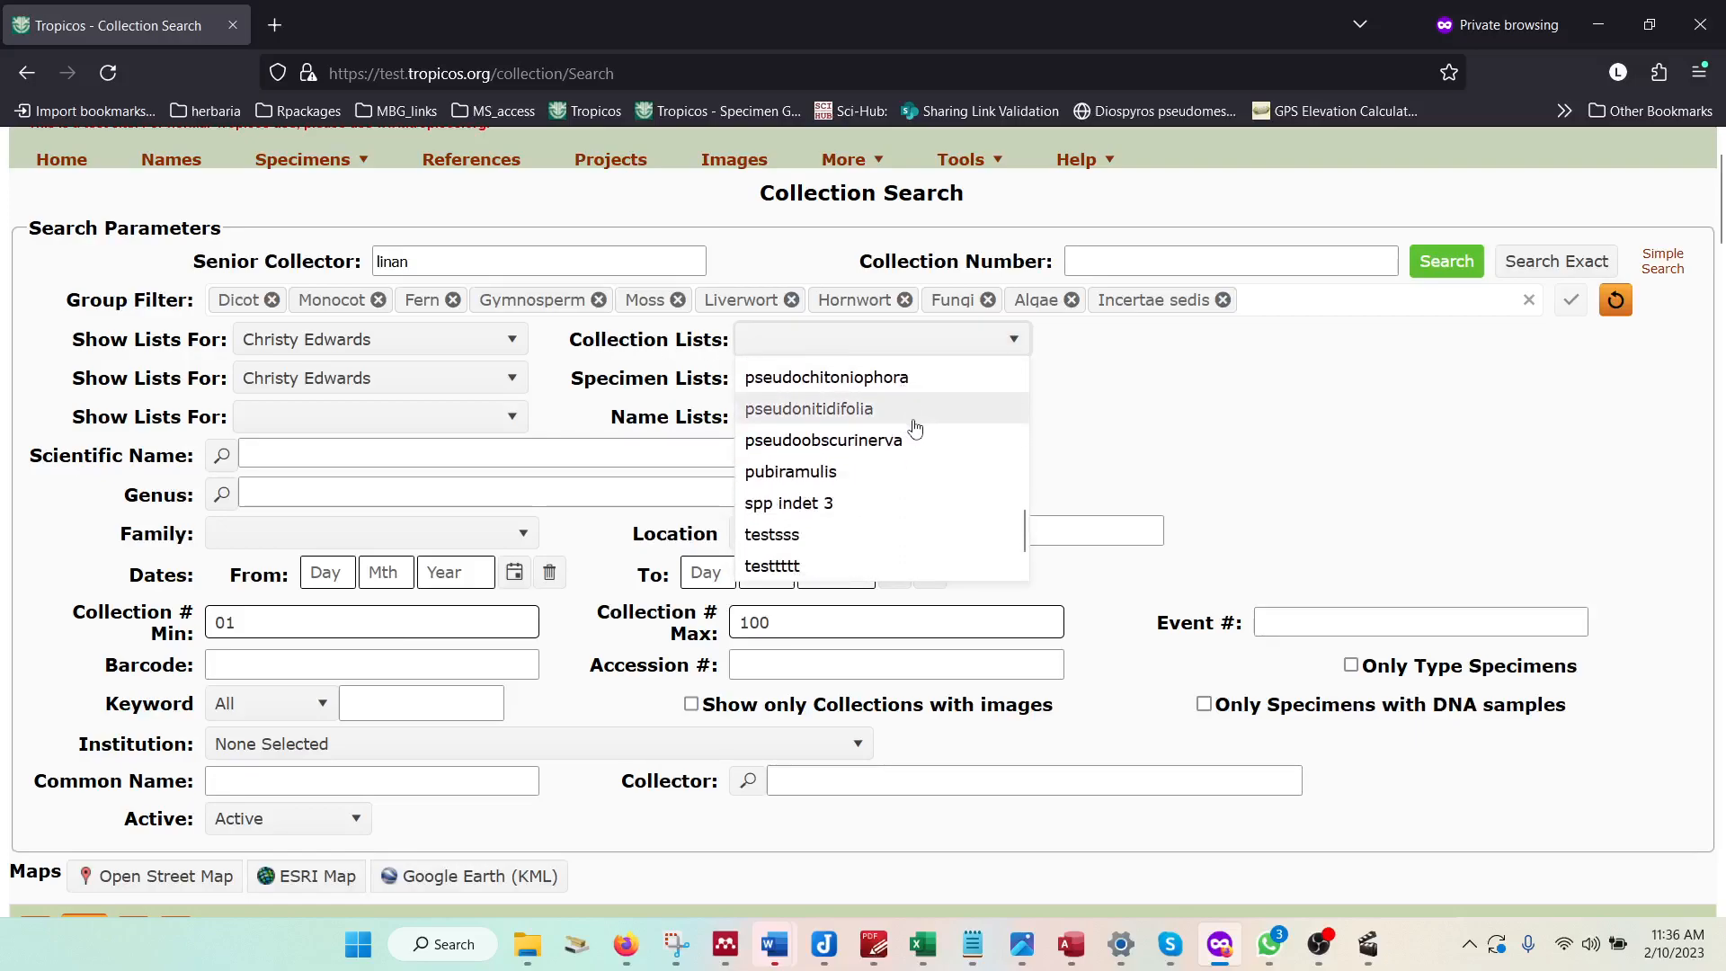
pyautogui.scroll(8, 915, 426)
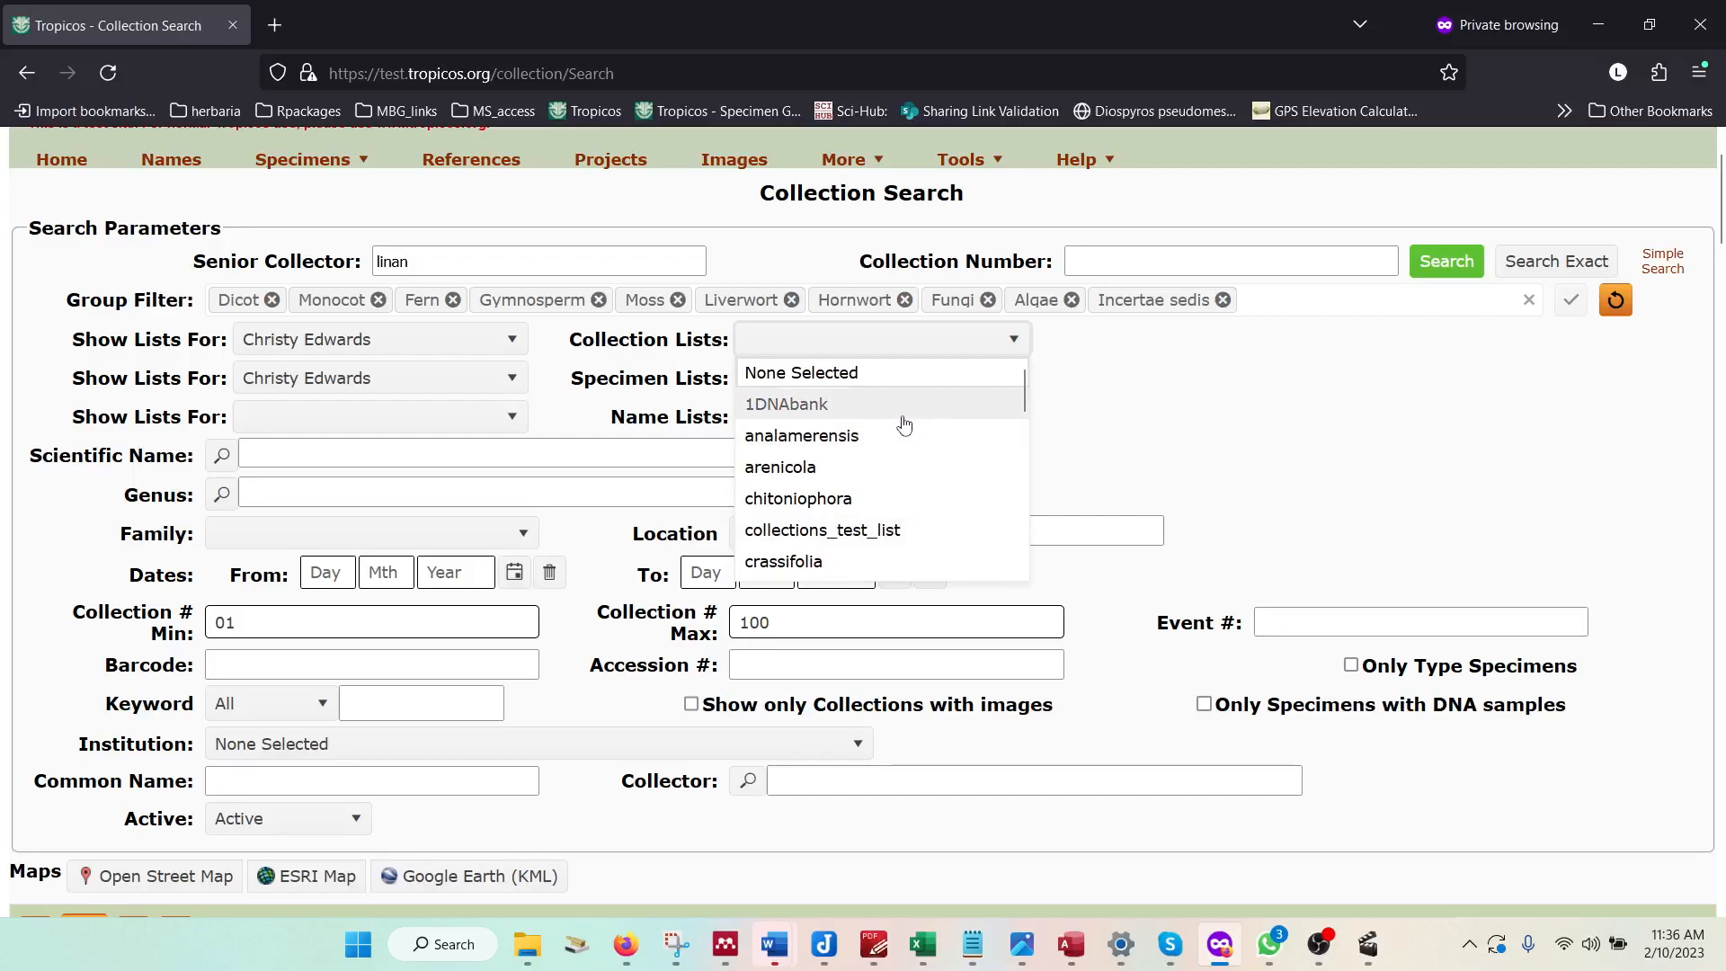
pyautogui.click(890, 530)
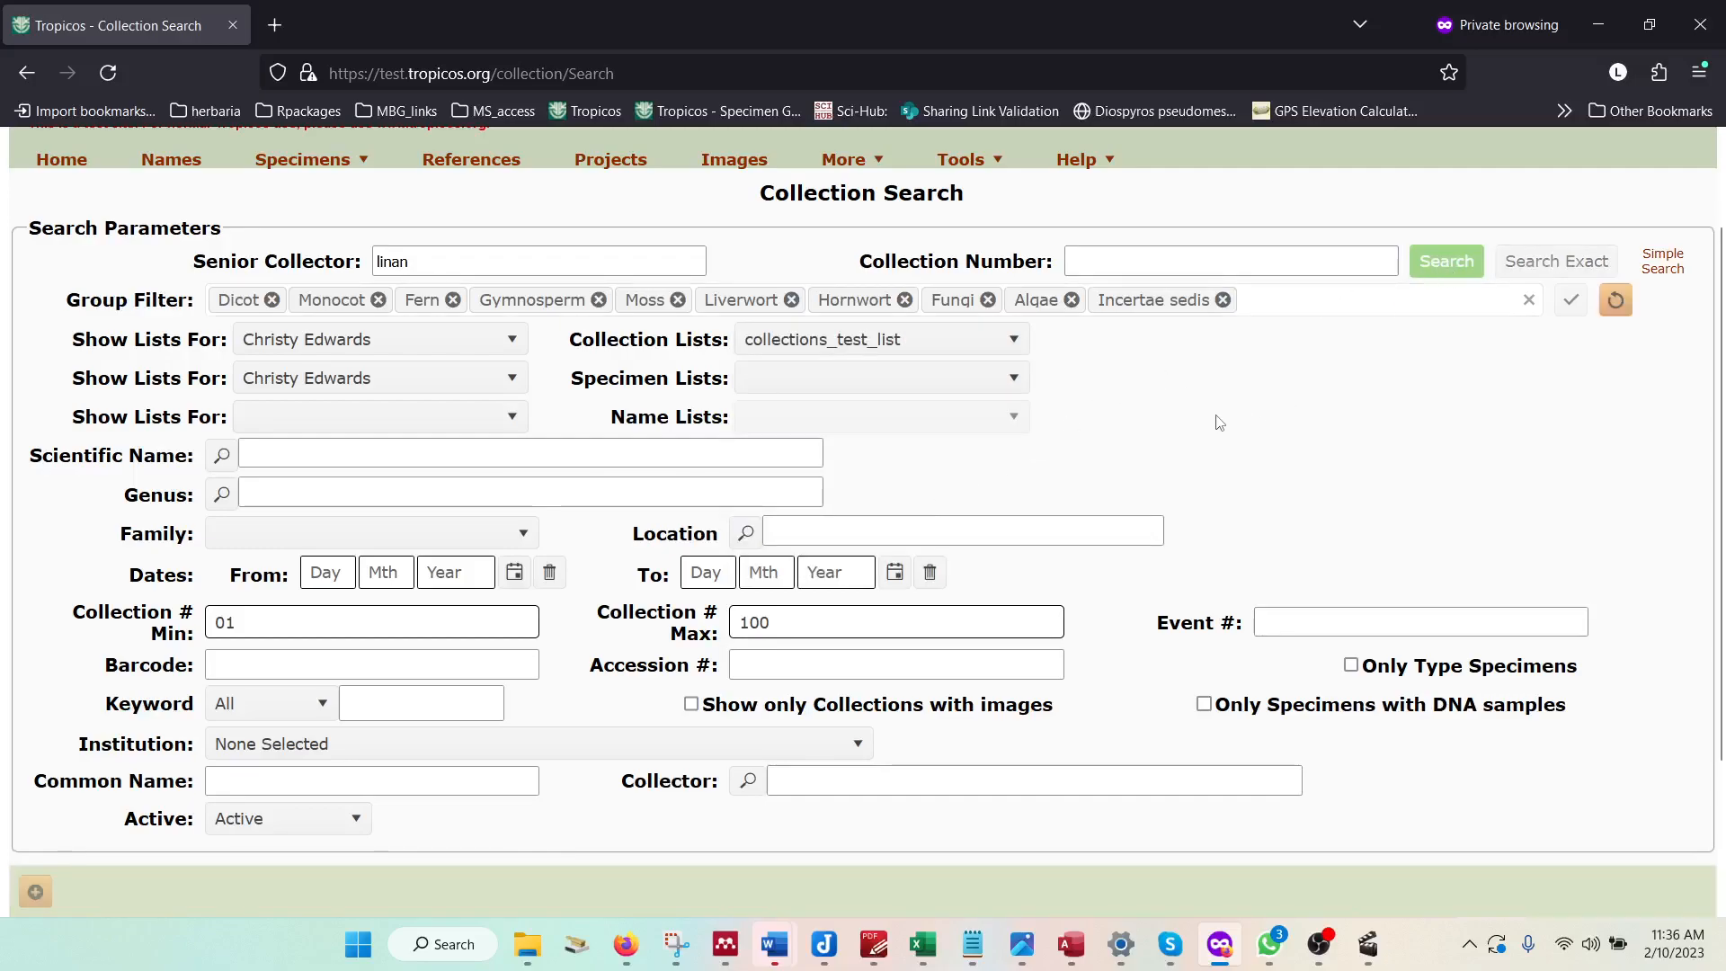
# Review the collections found for collections_test_list and compare them with the search parameters used
pyautogui.scroll(-15, 1196, 432)
pyautogui.scroll(9, 1197, 440)
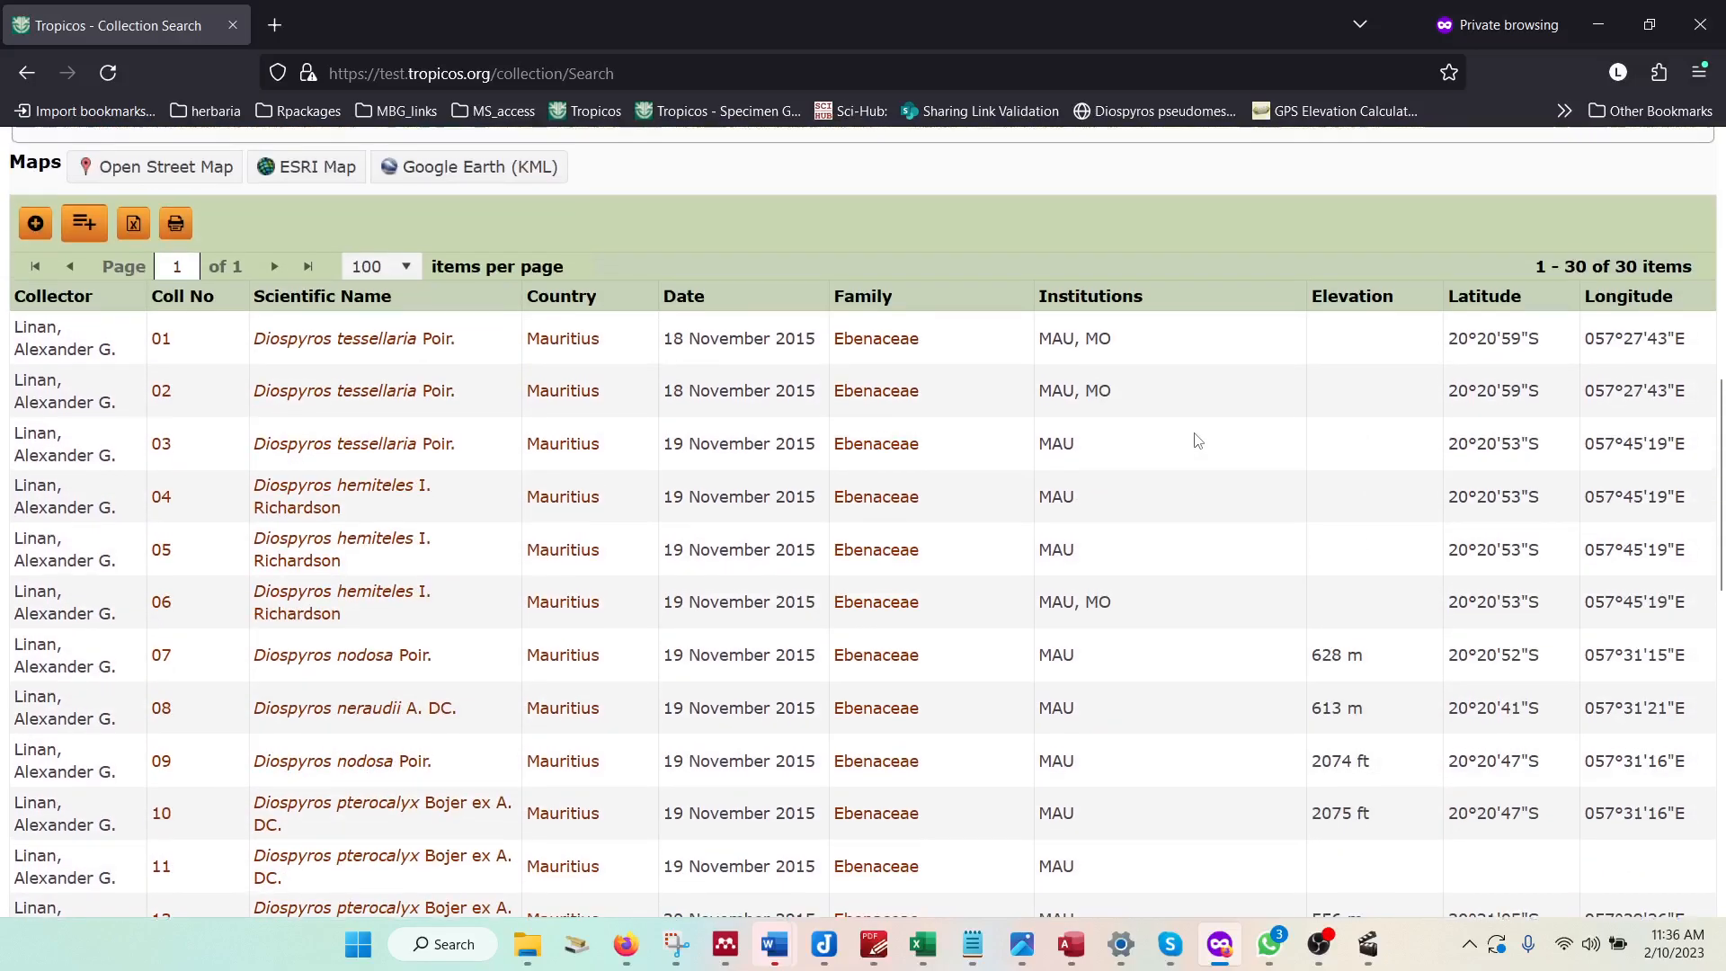
pyautogui.scroll(9, 1197, 440)
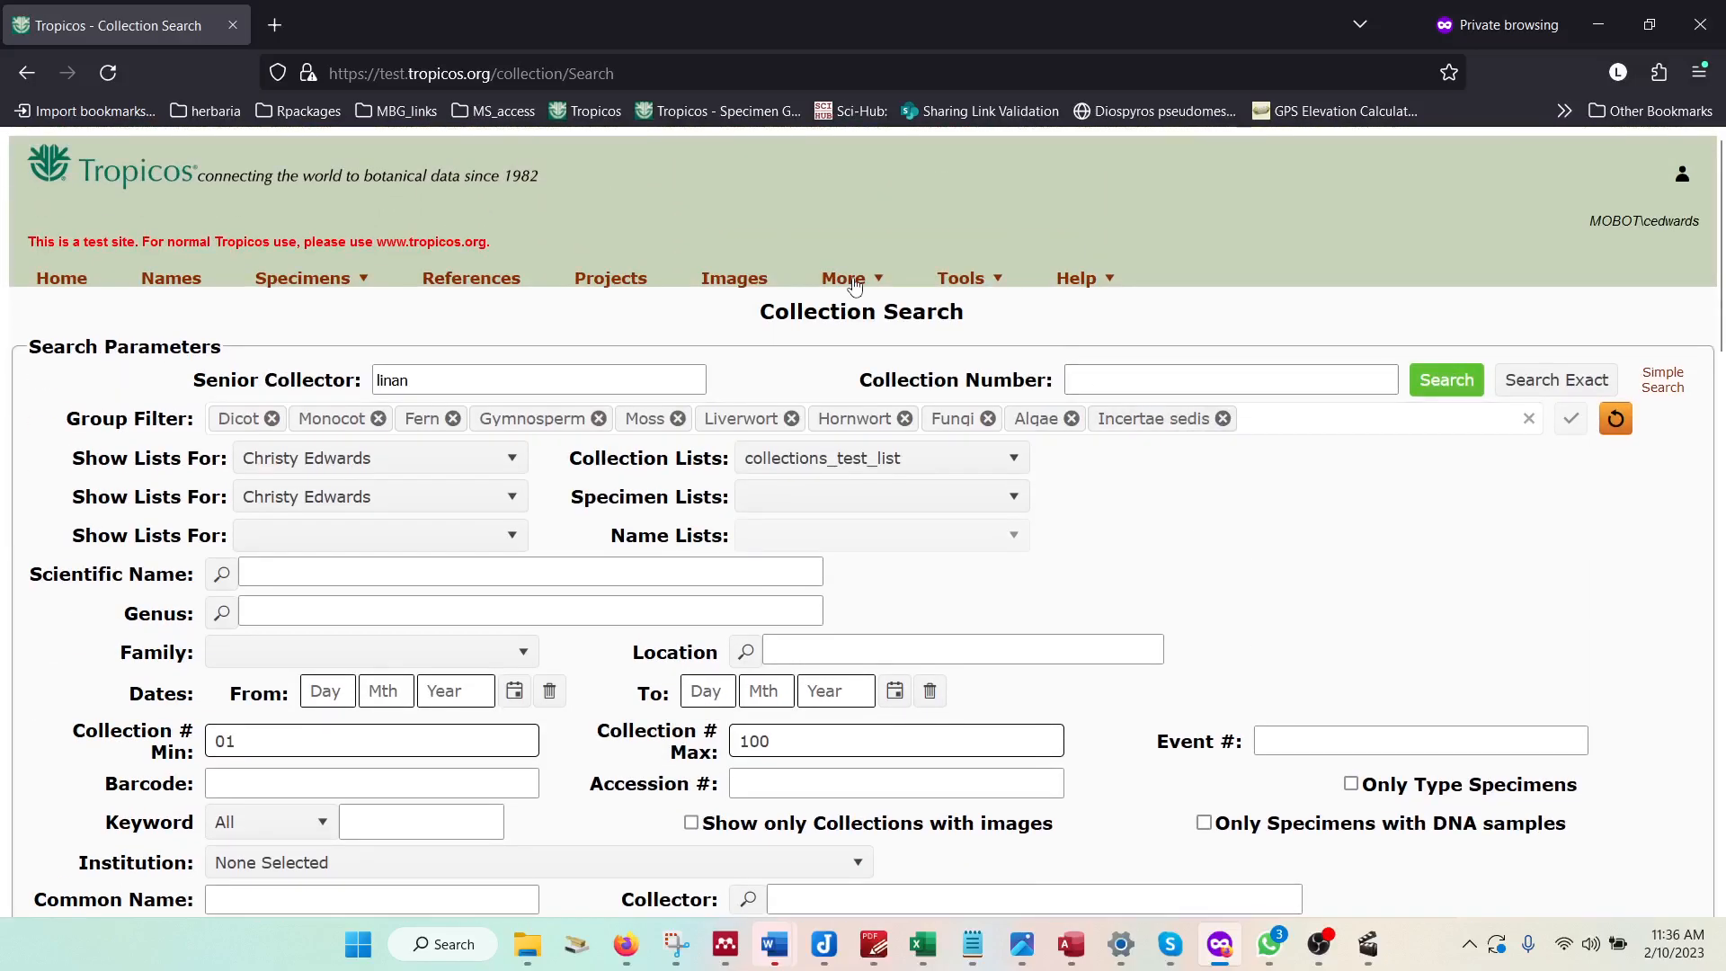
pyautogui.scroll(-10, 962, 467)
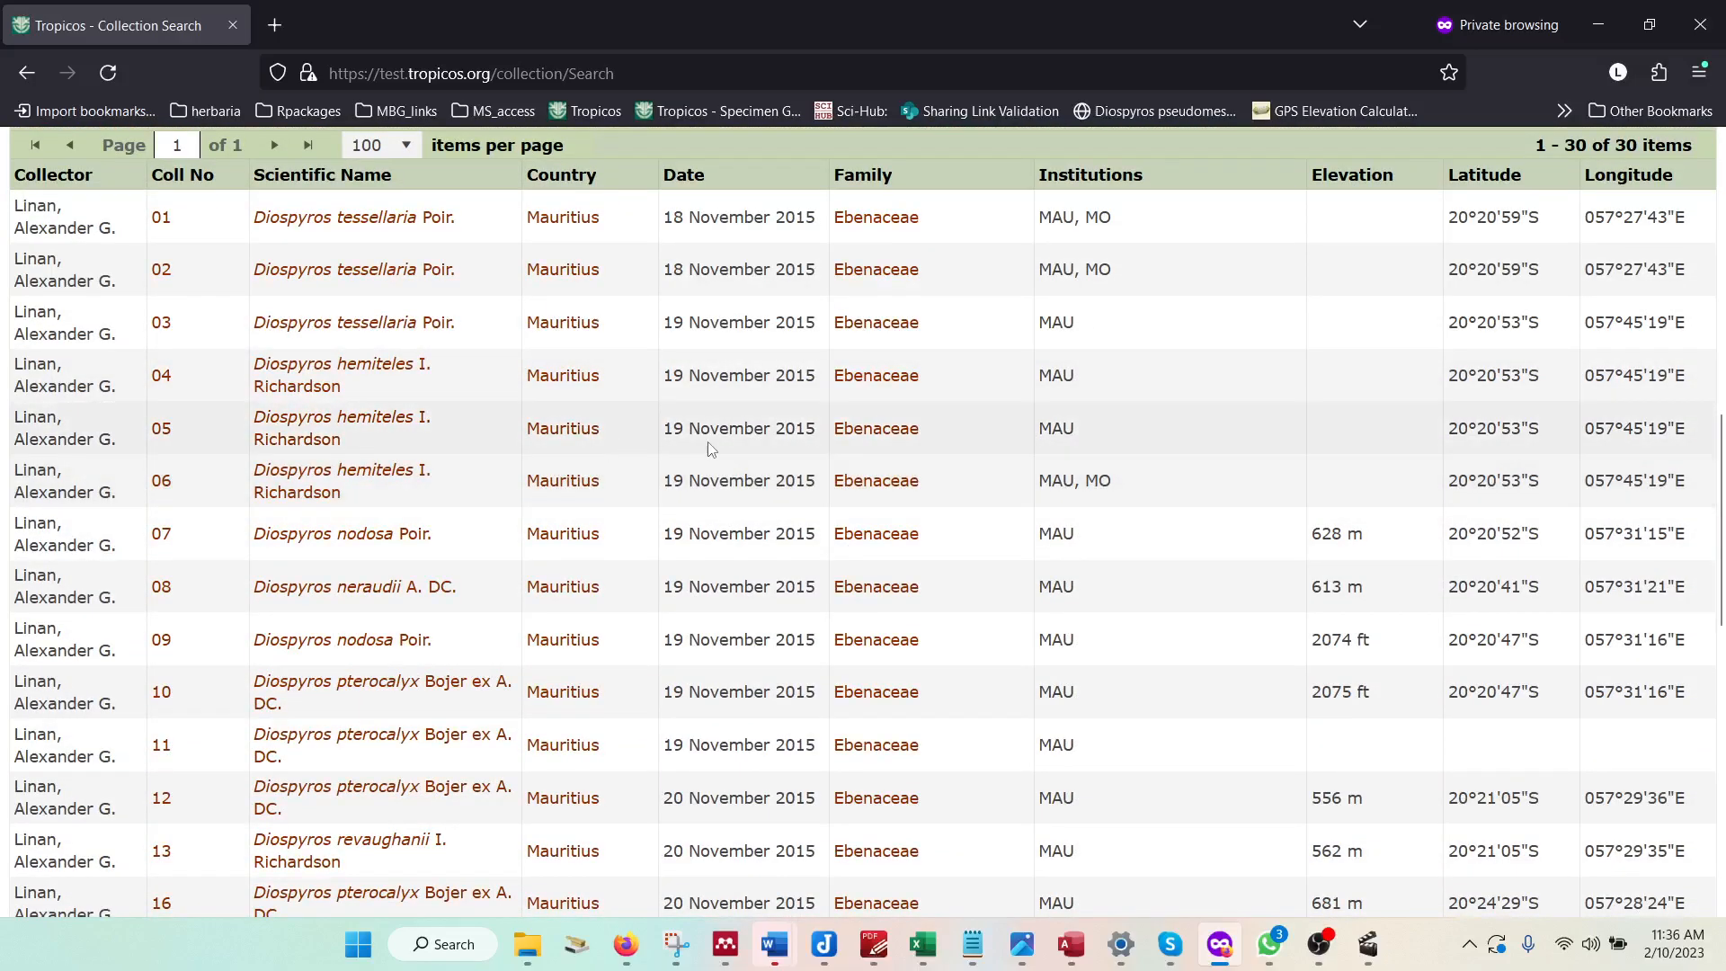
pyautogui.scroll(8, 707, 453)
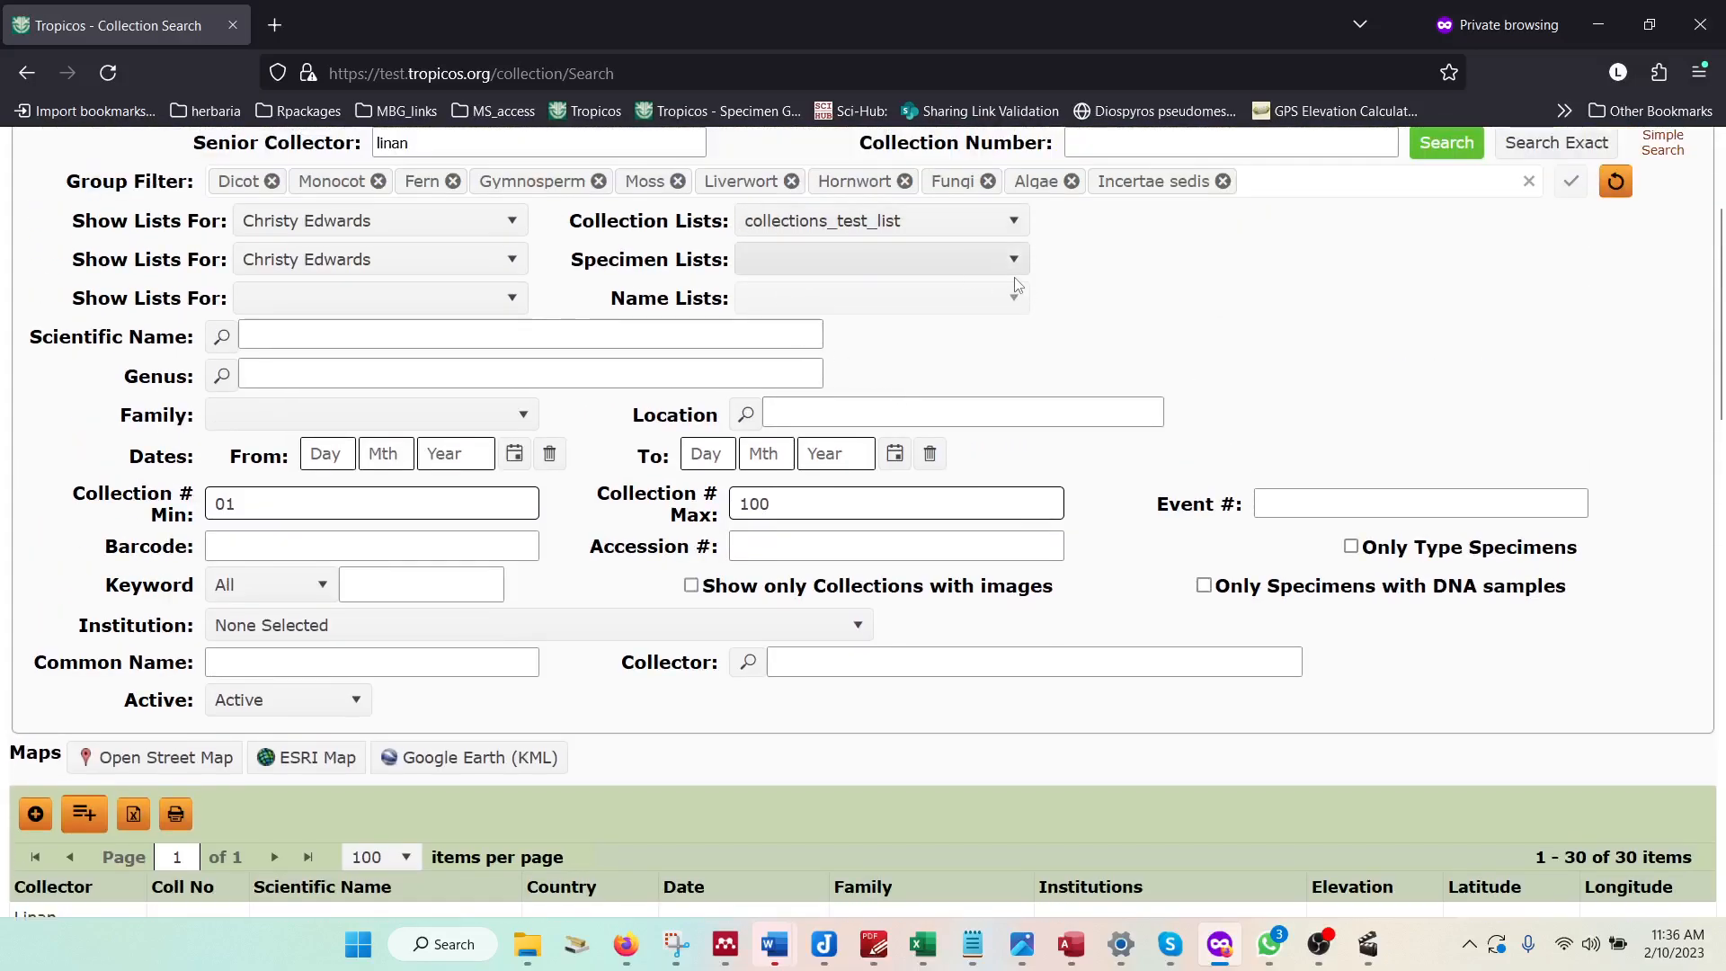
pyautogui.scroll(-7, 1011, 284)
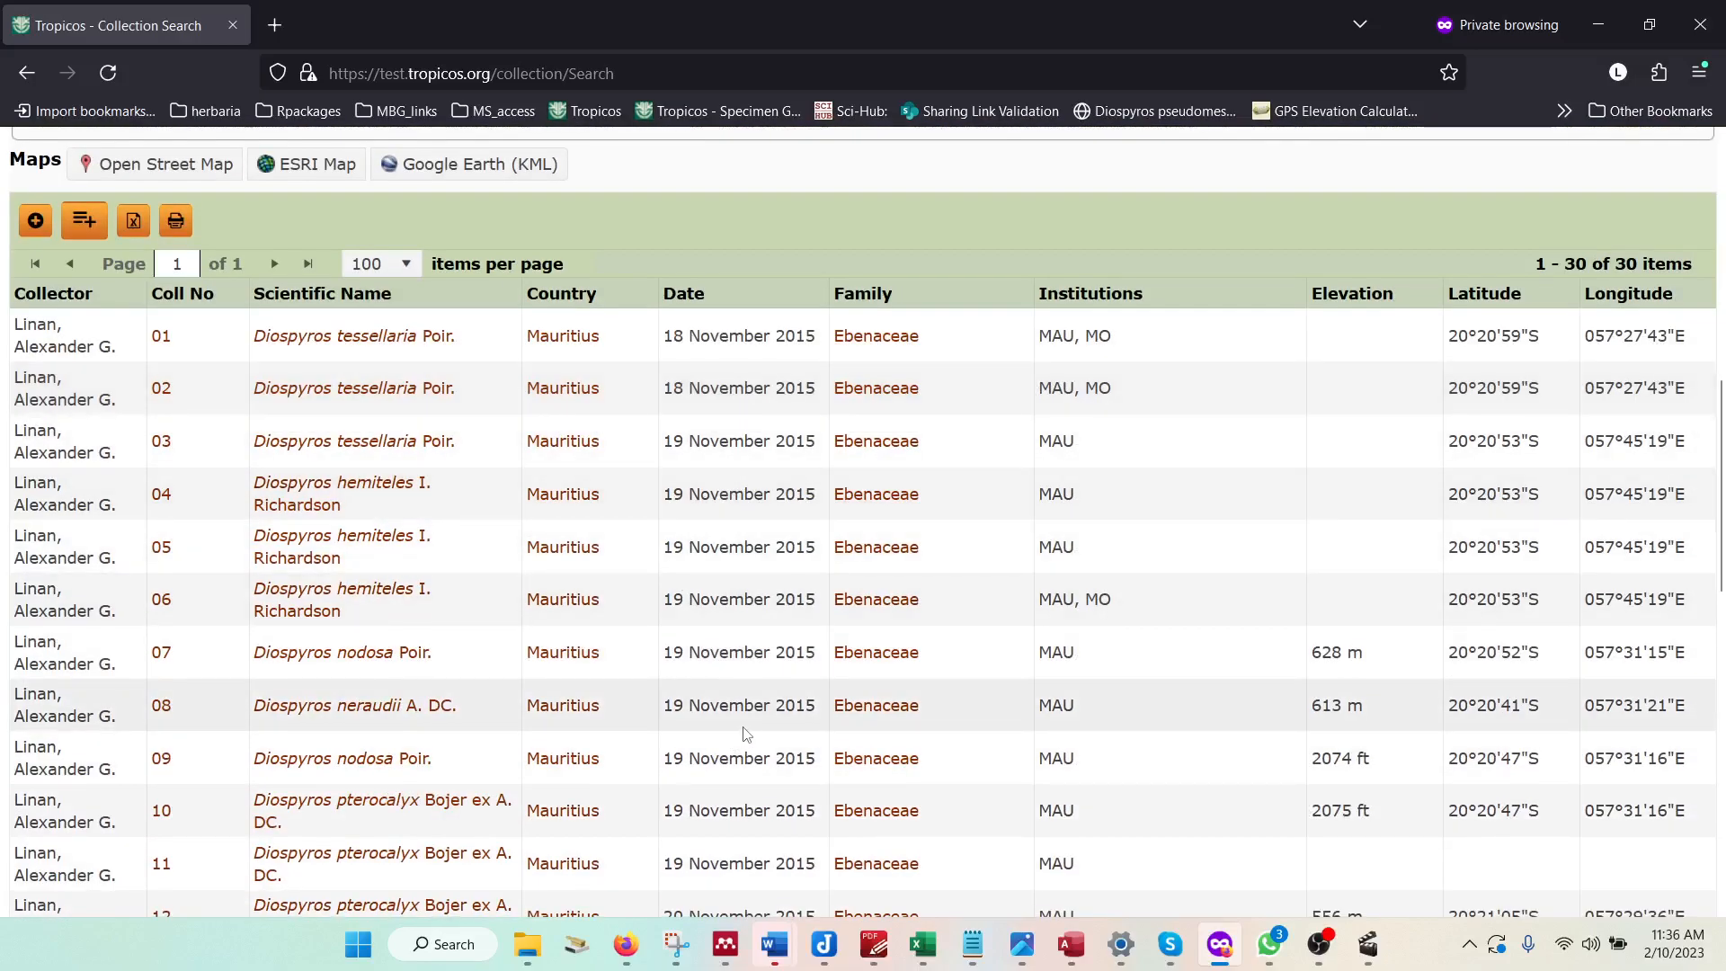
pyautogui.scroll(5, 878, 537)
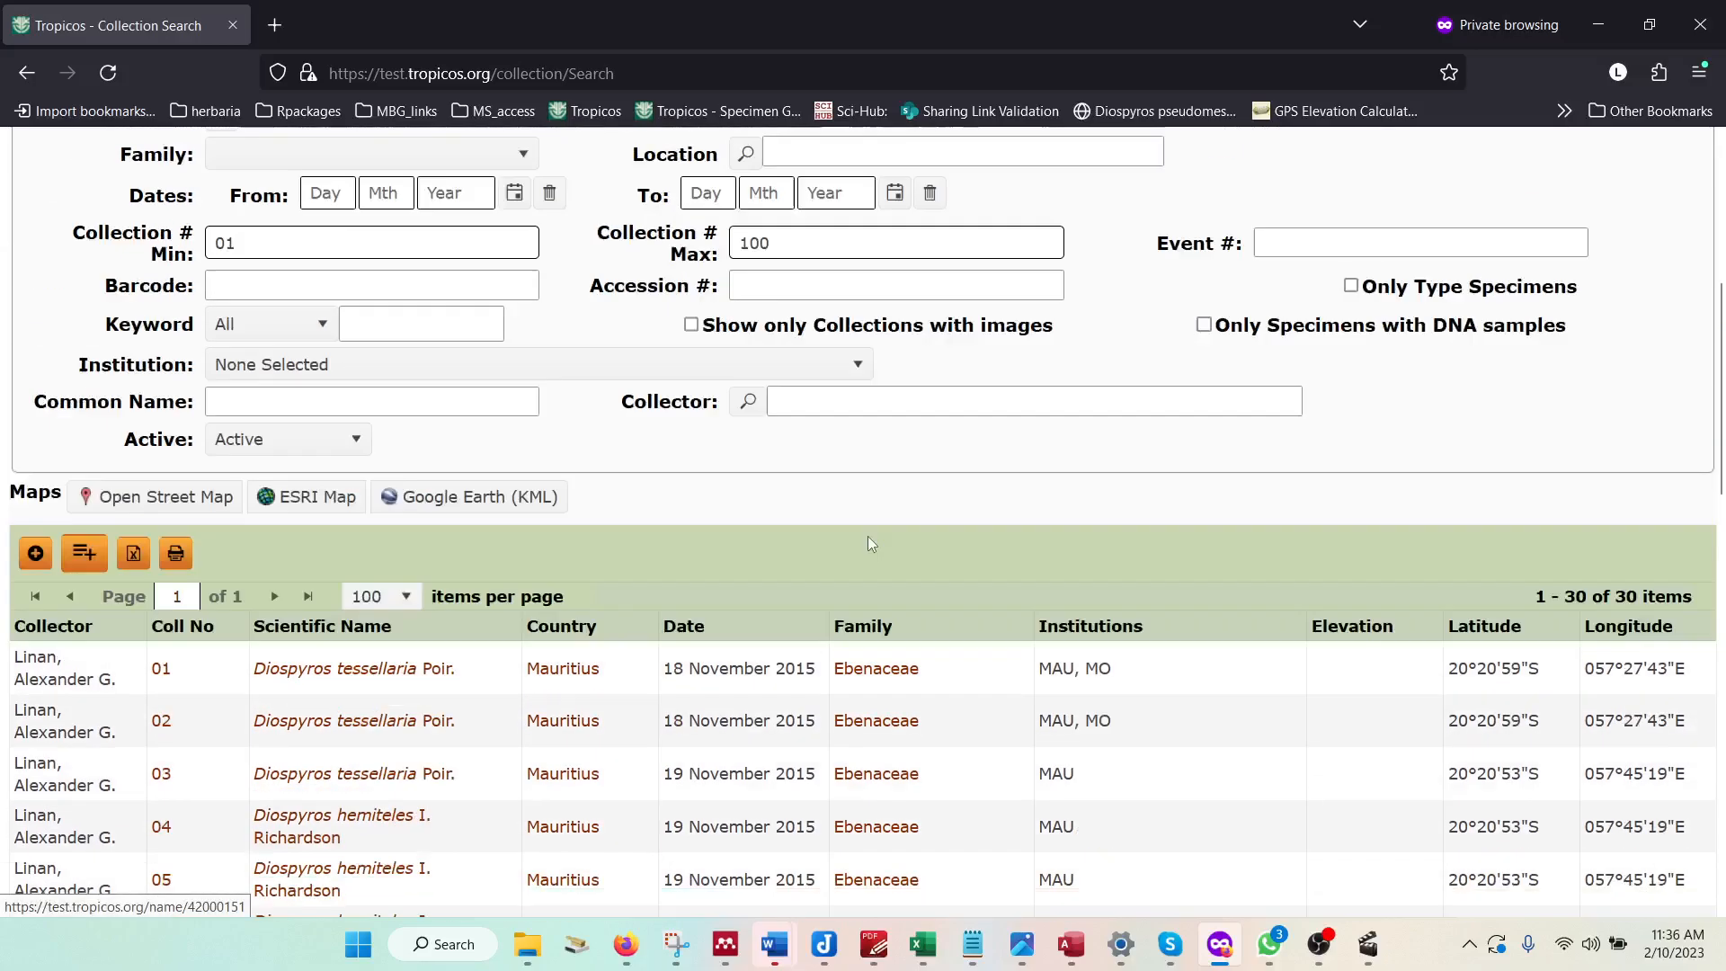
pyautogui.scroll(-3, 878, 536)
pyautogui.scroll(7, 893, 539)
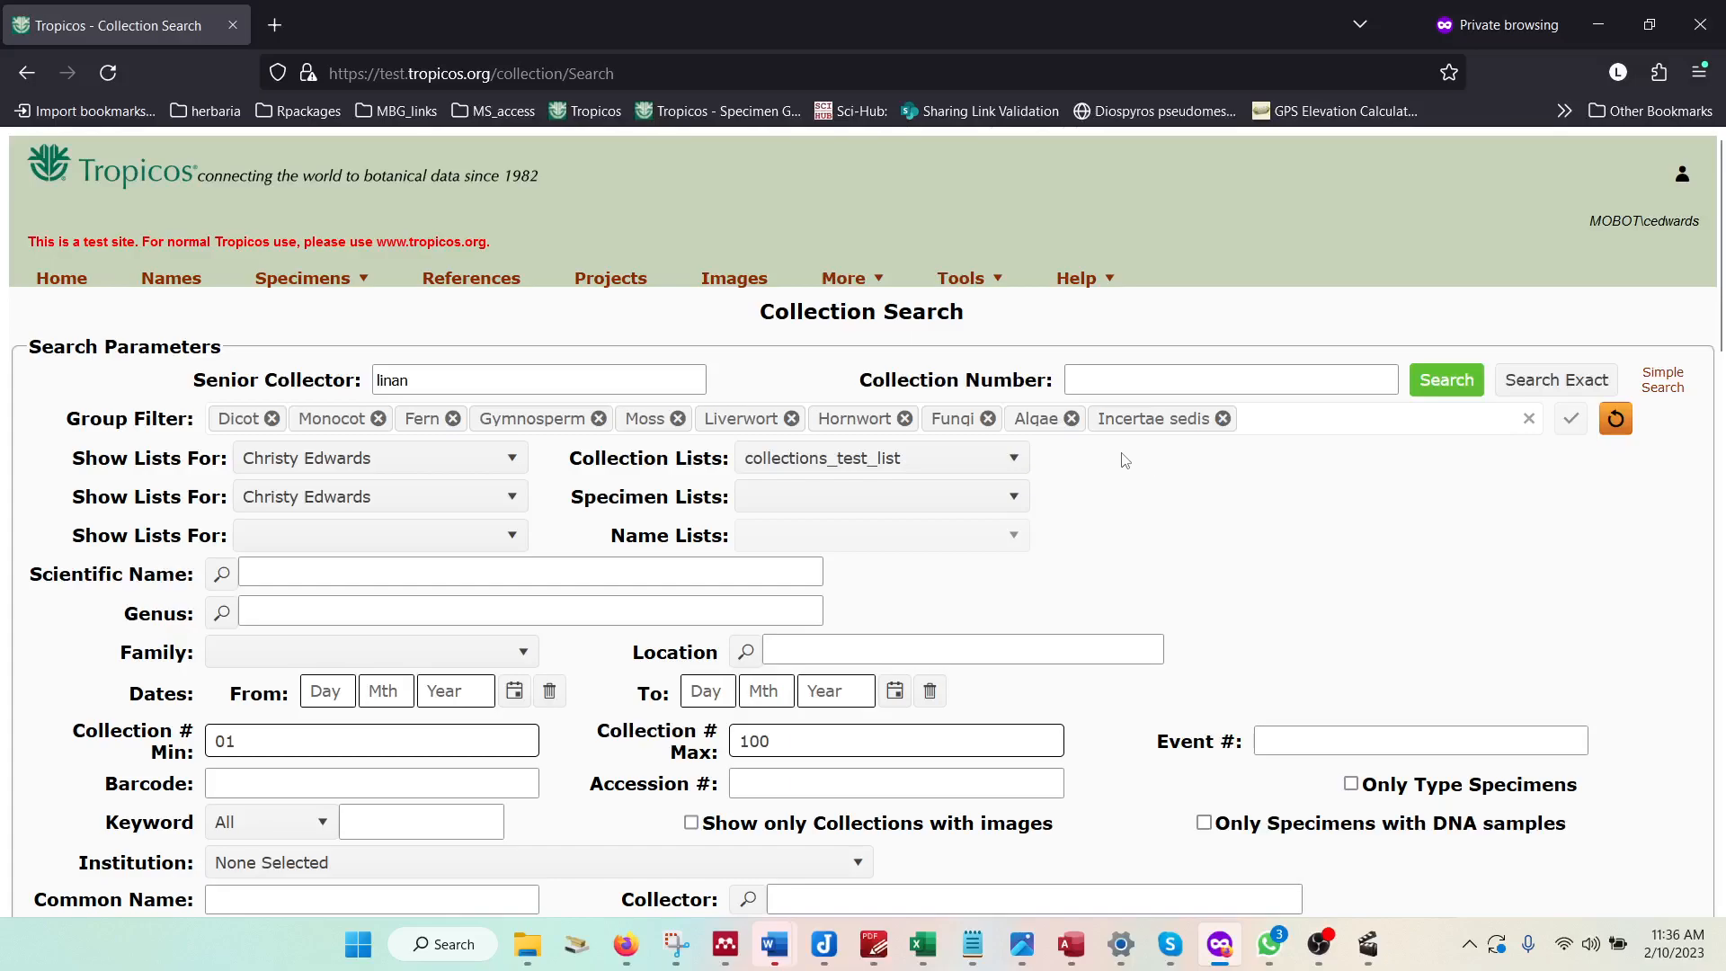
# Reset the collection list filter to None Selected, search collections by the specimen list specimens_test_list, and review the results
pyautogui.click(1003, 464)
pyautogui.click(879, 492)
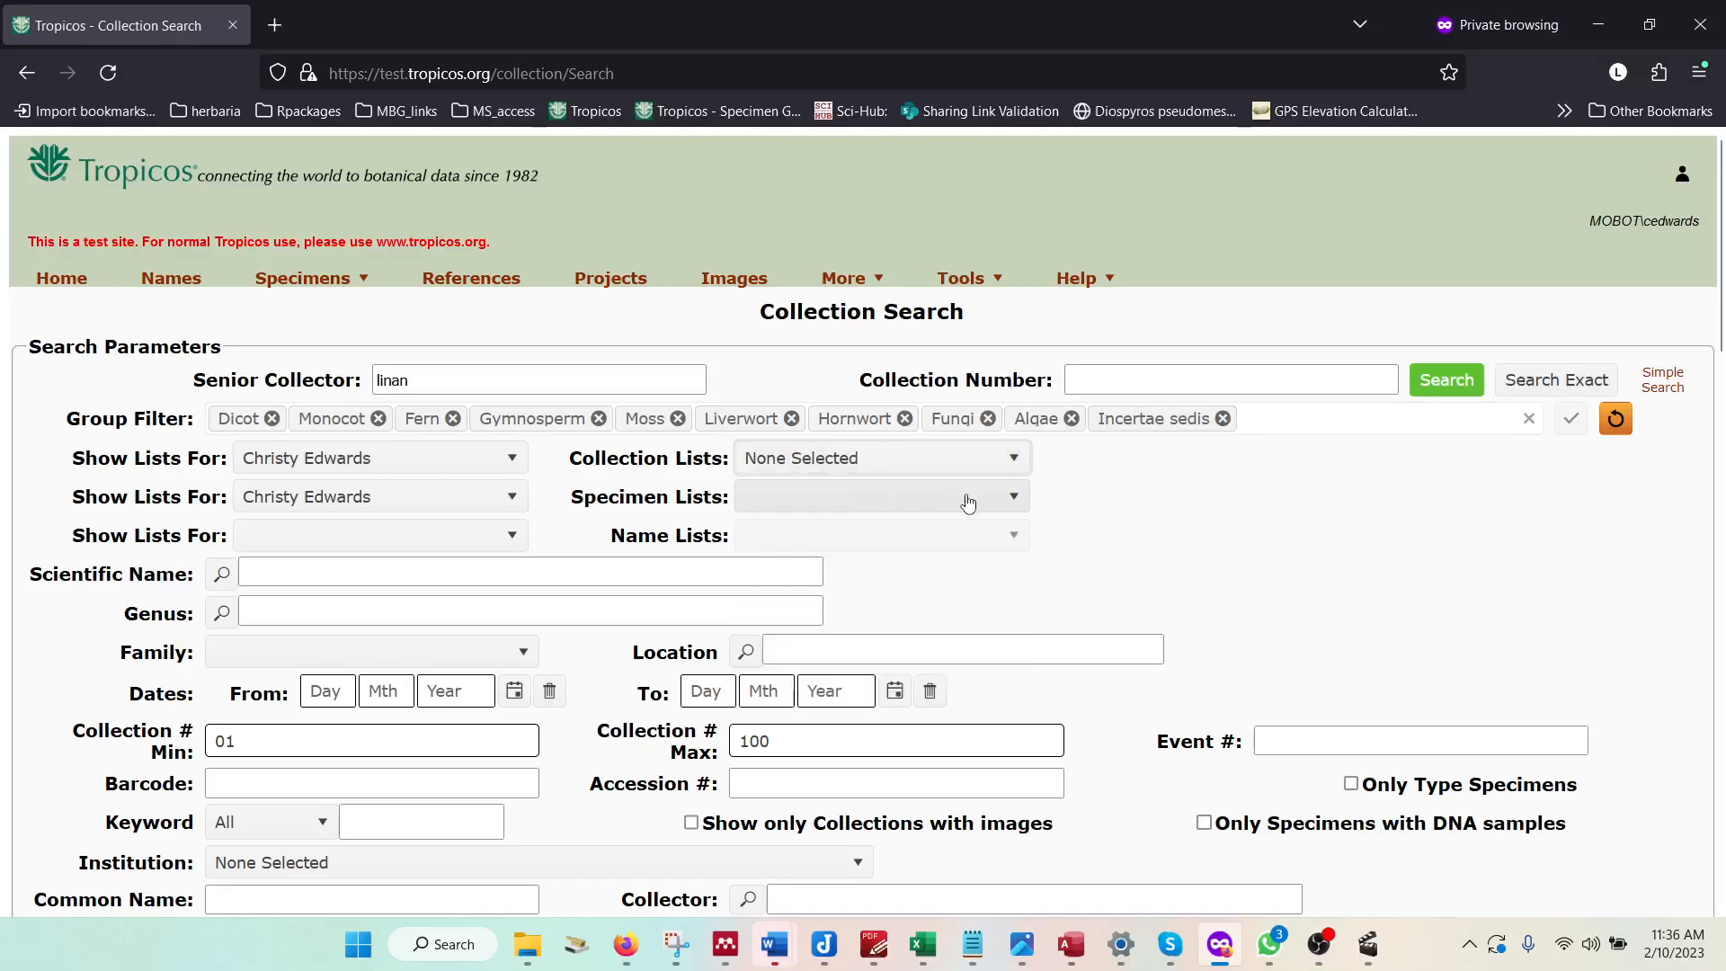
pyautogui.click(845, 497)
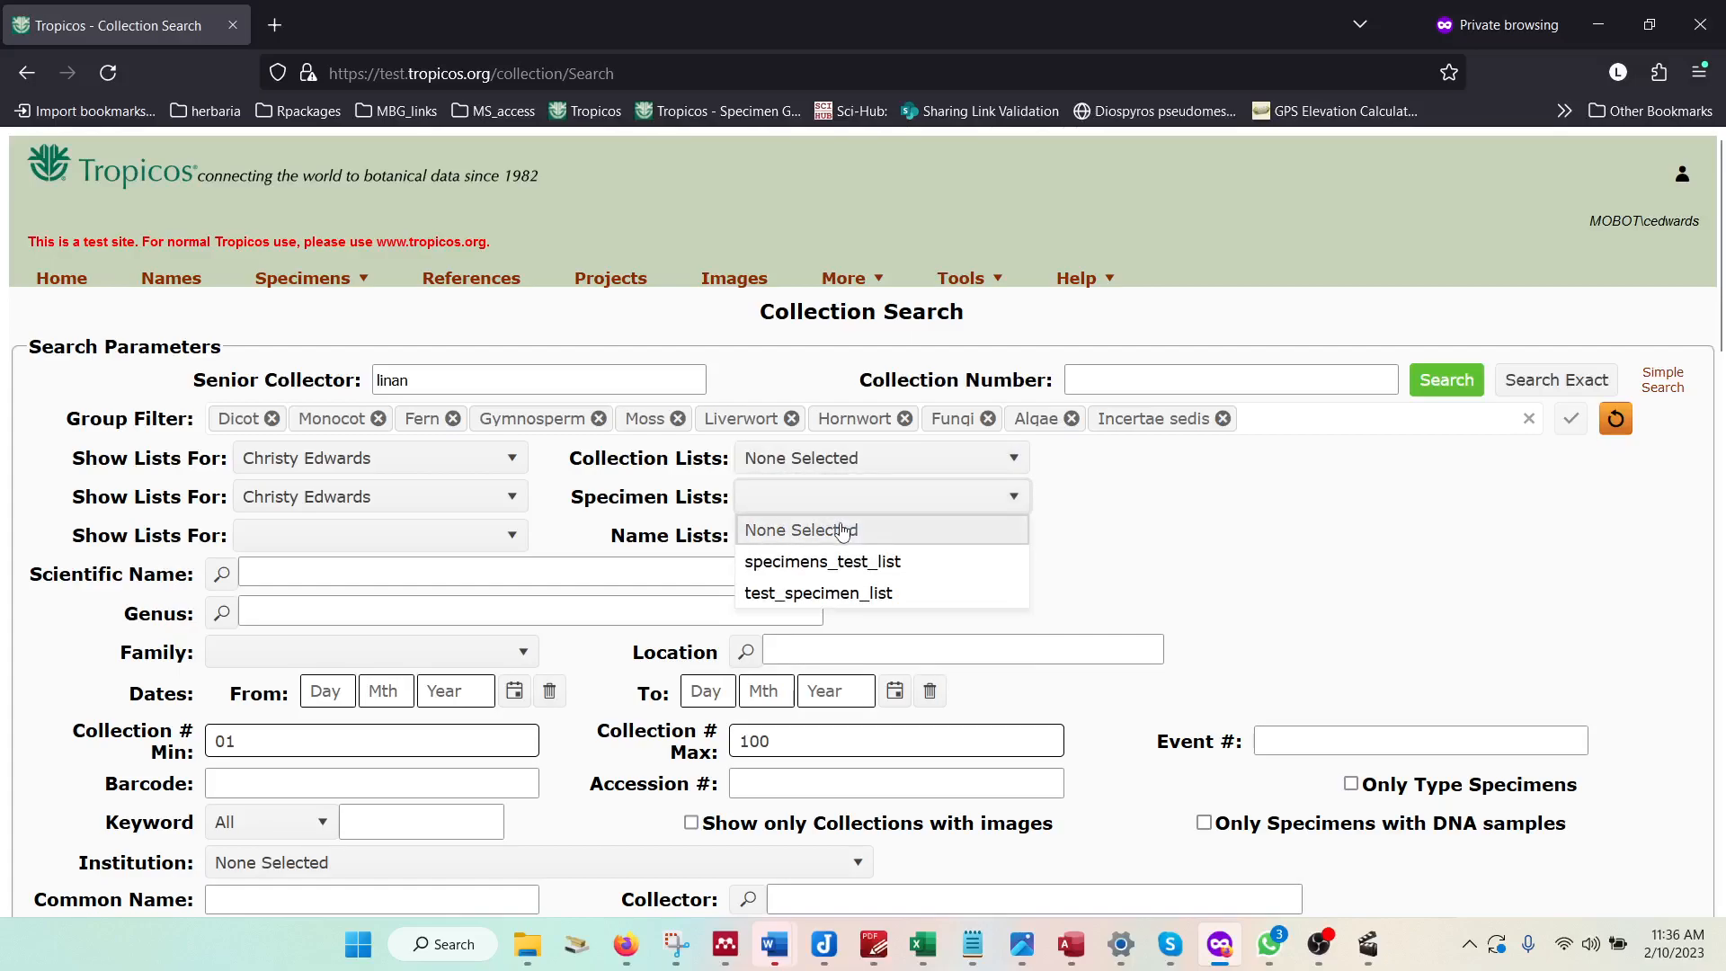
pyautogui.click(834, 572)
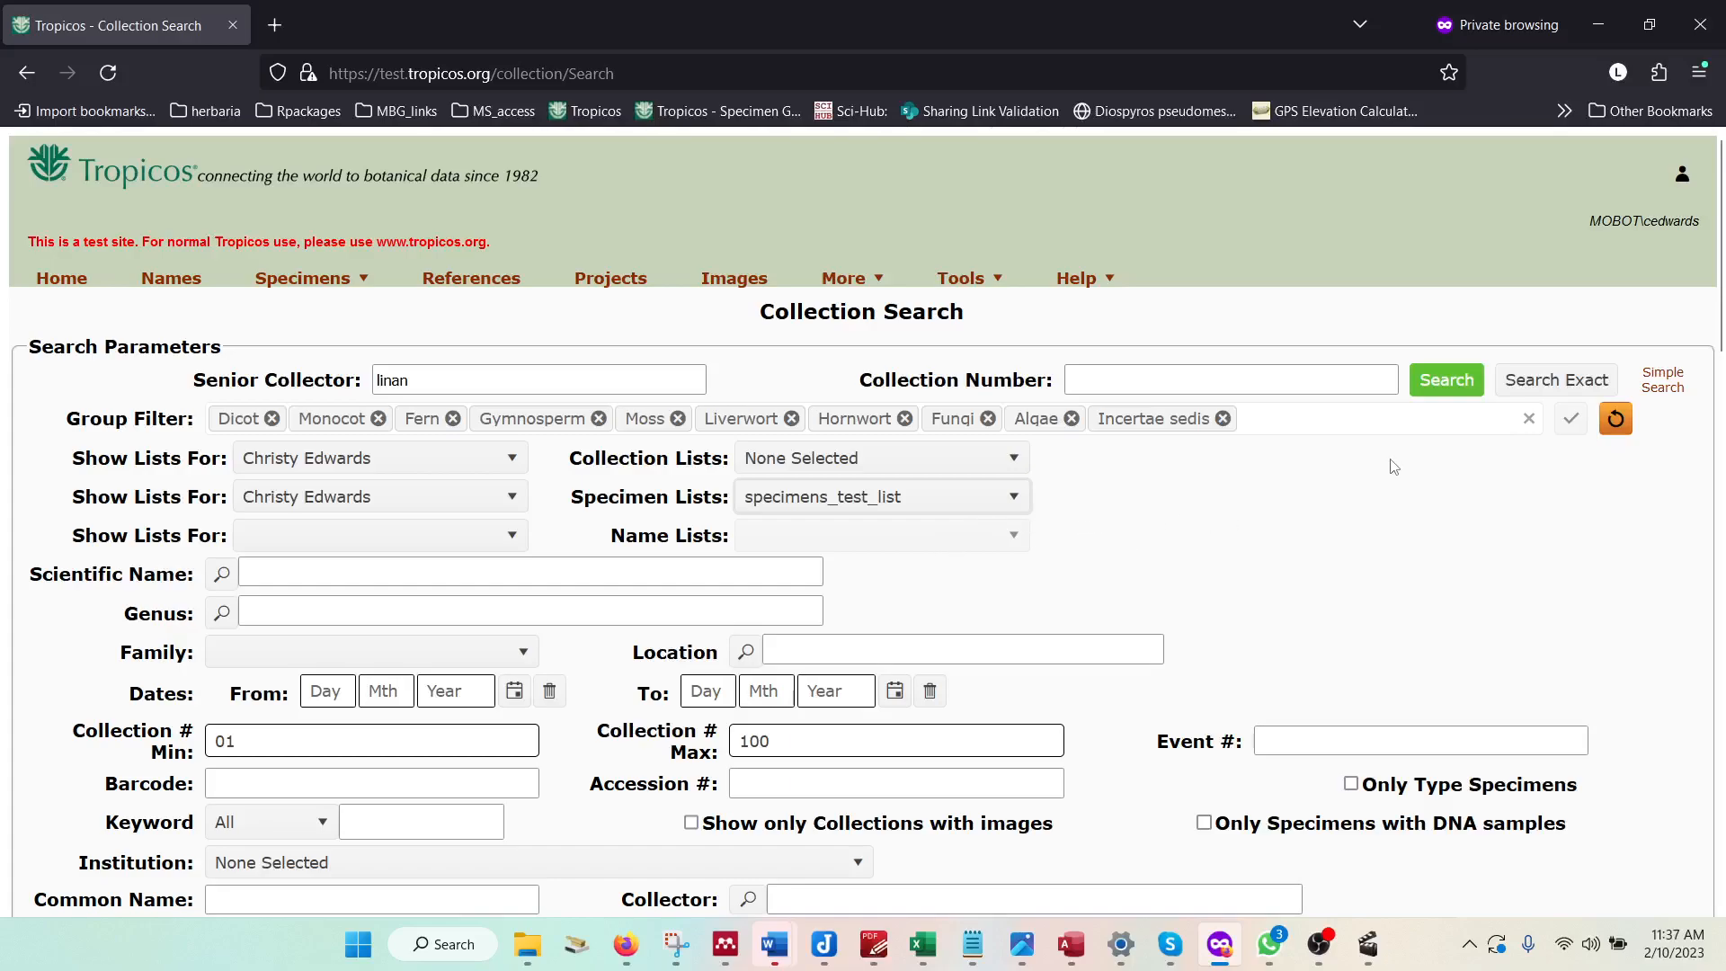
pyautogui.click(1447, 385)
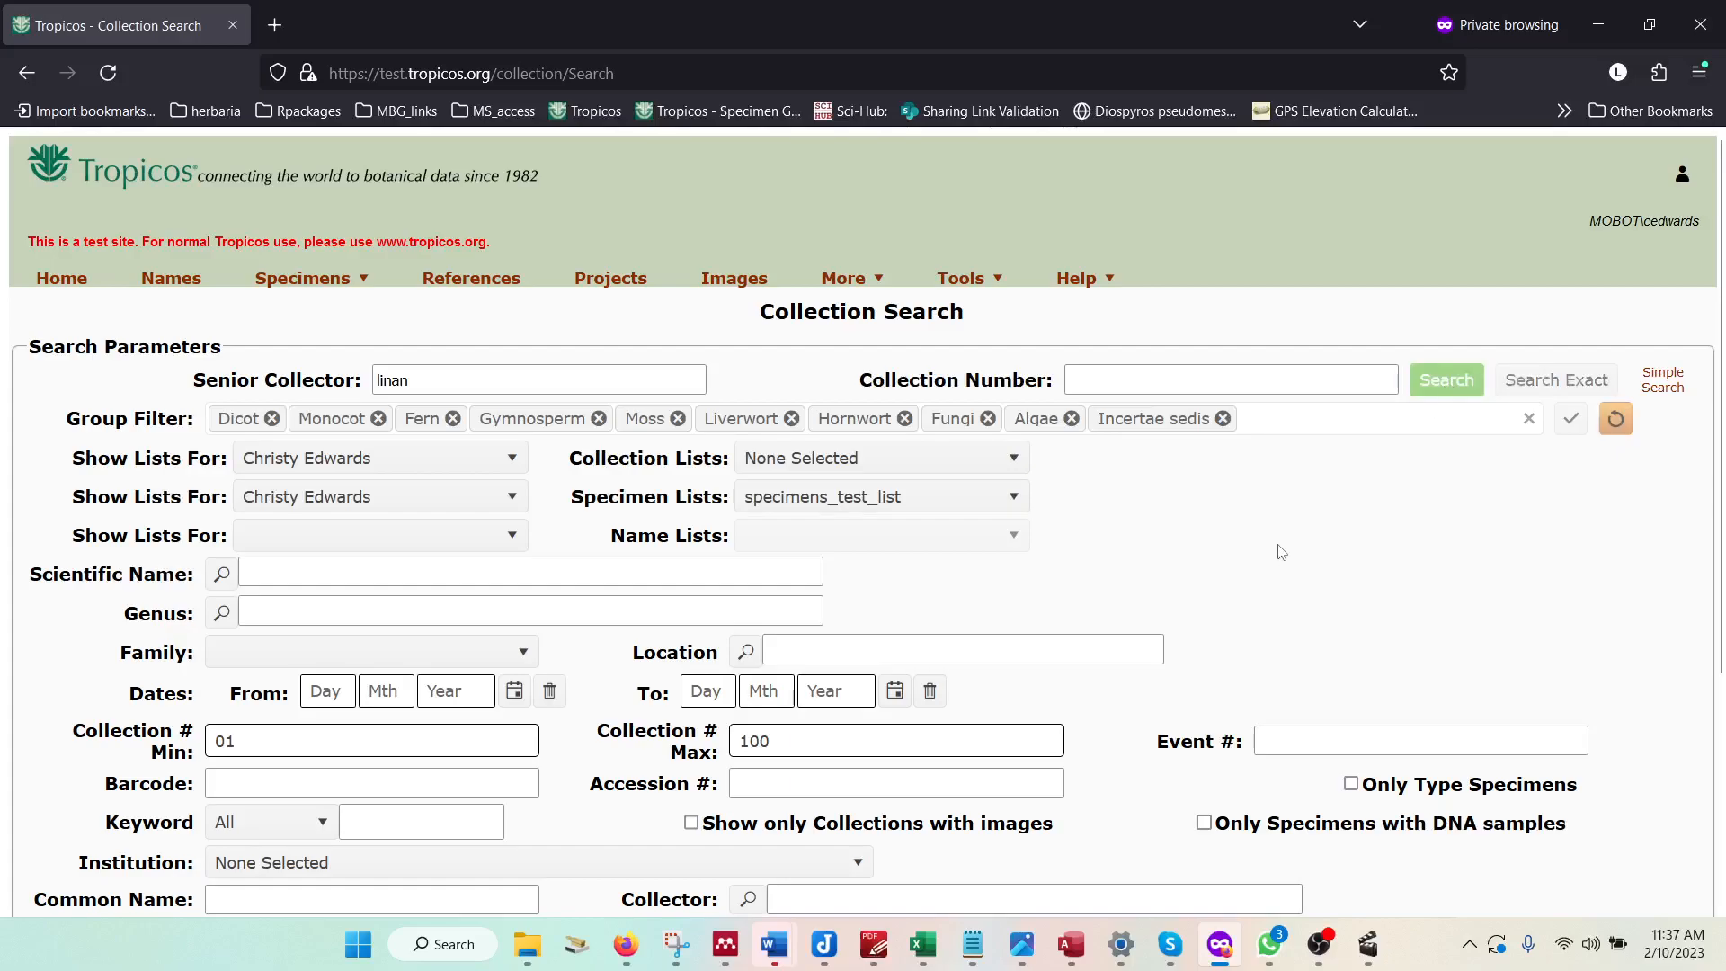
pyautogui.scroll(-10, 1048, 516)
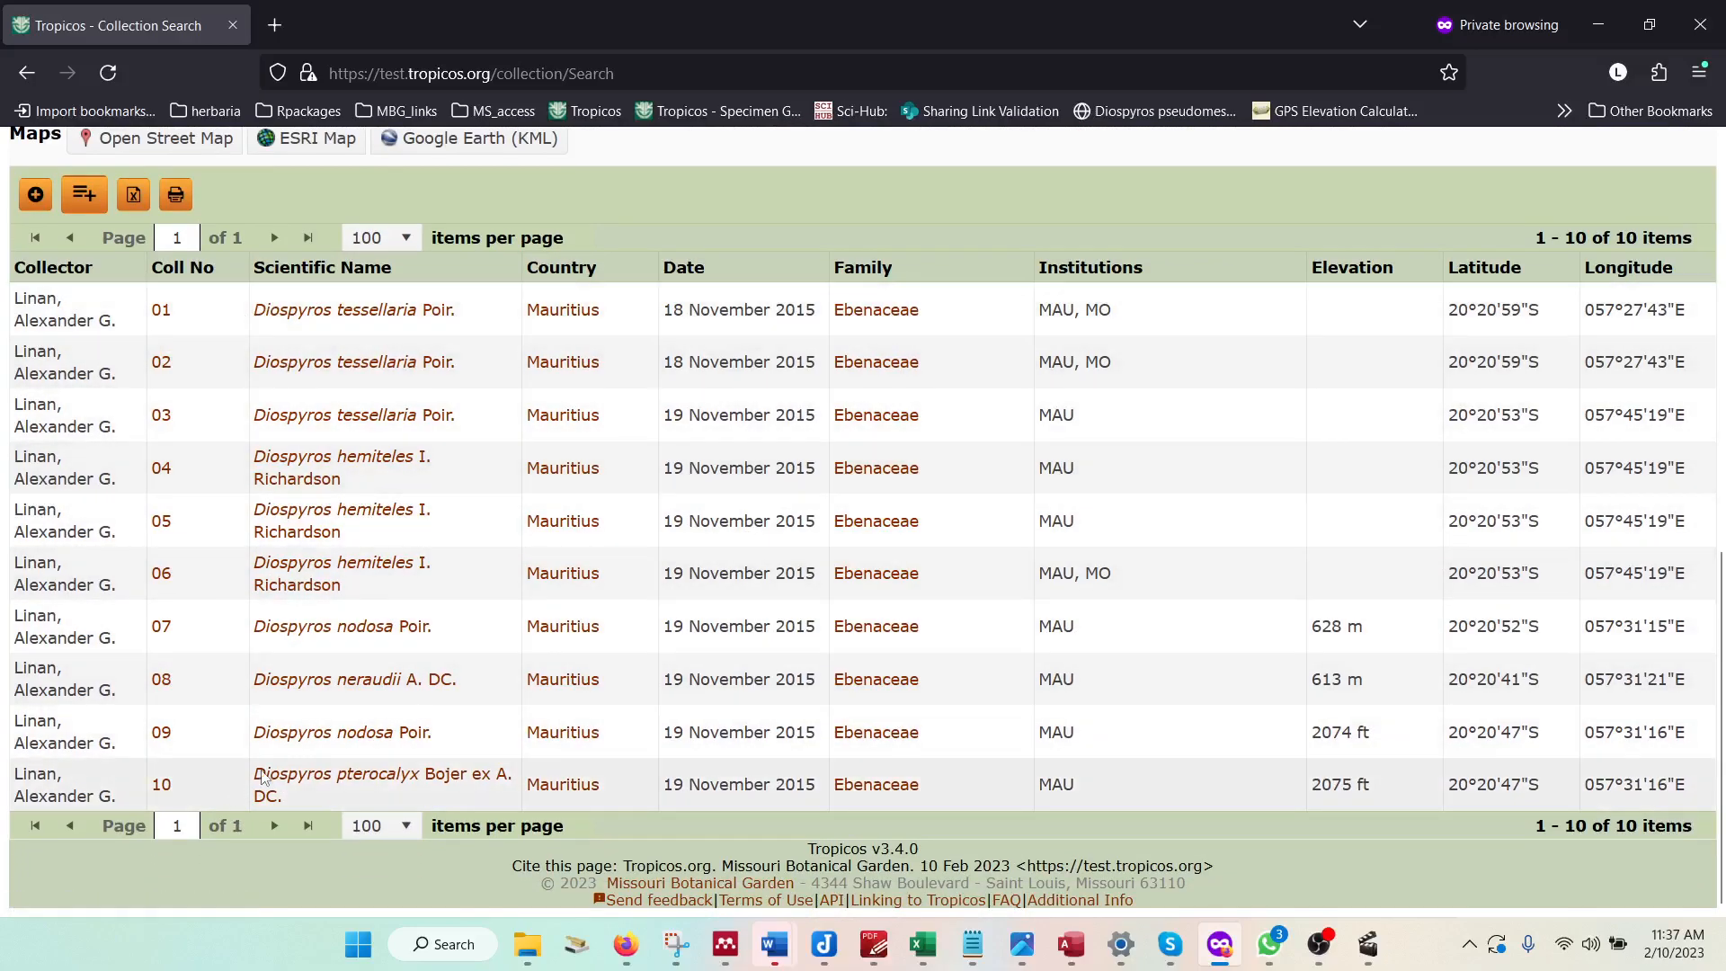
pyautogui.scroll(10, 242, 788)
# Open the Specimen Search, clear the senior collector, search by the specimen list specimens_test_list, and review the matching specimens
pyautogui.moveTo(357, 259)
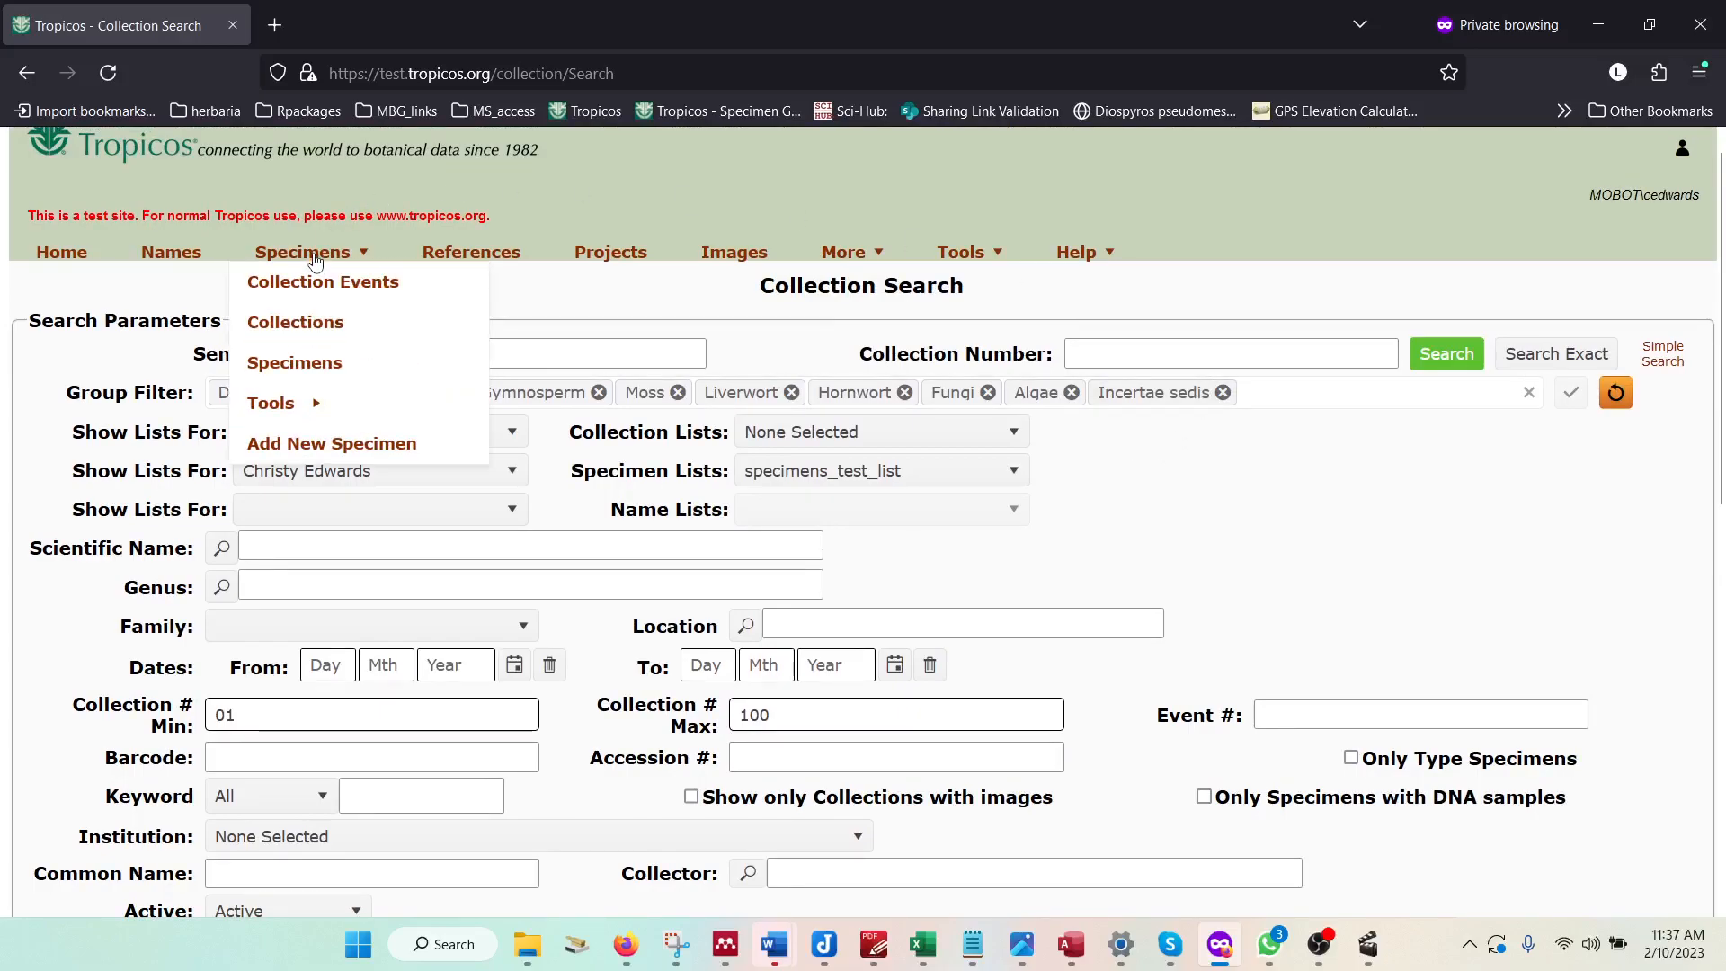
pyautogui.click(417, 378)
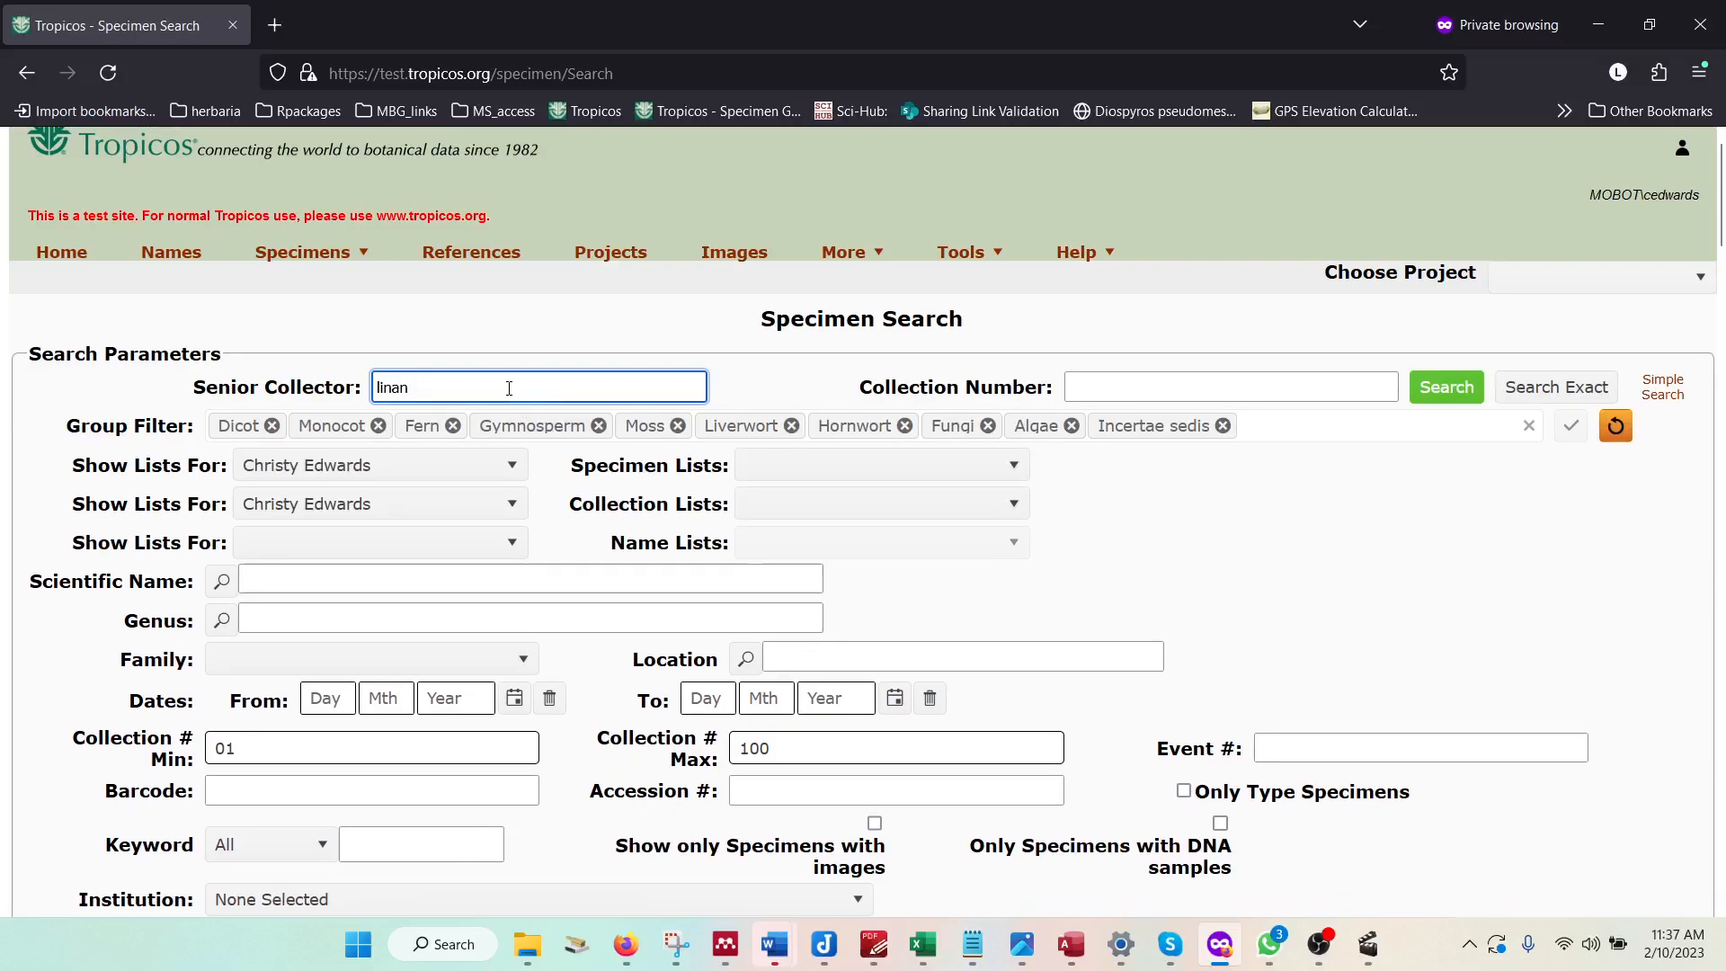
pyautogui.doubleClick(475, 388)
pyautogui.press('BackSpace')
pyautogui.click(811, 475)
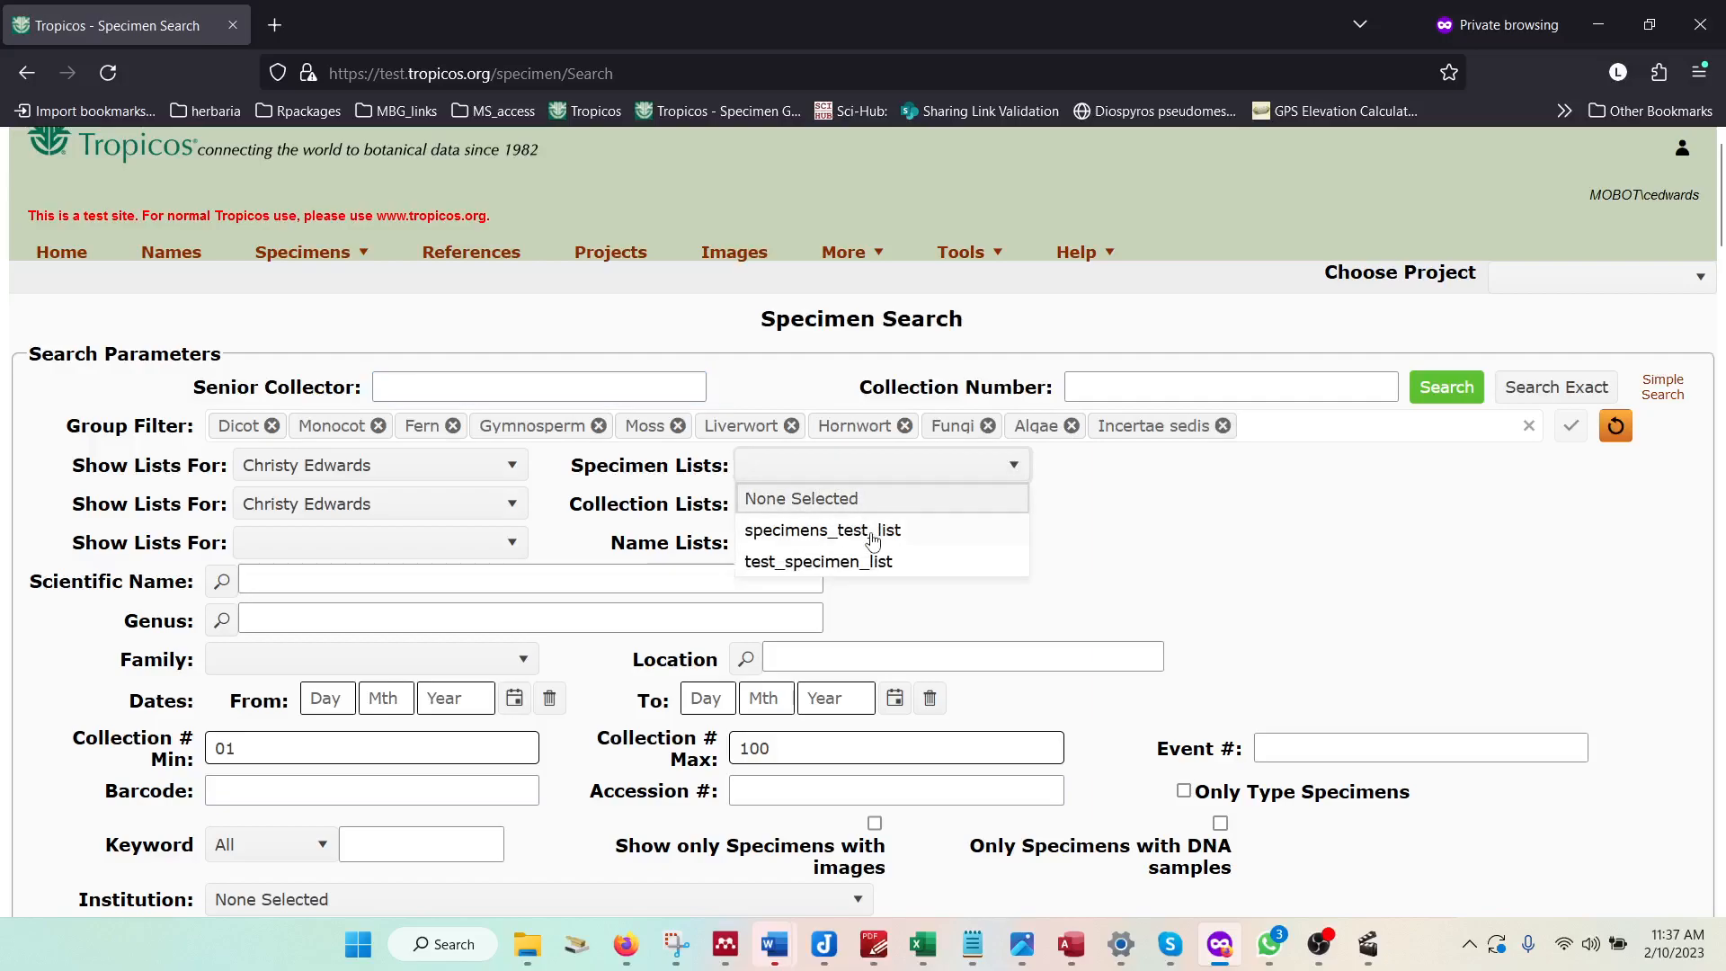
pyautogui.click(917, 527)
pyautogui.click(1430, 385)
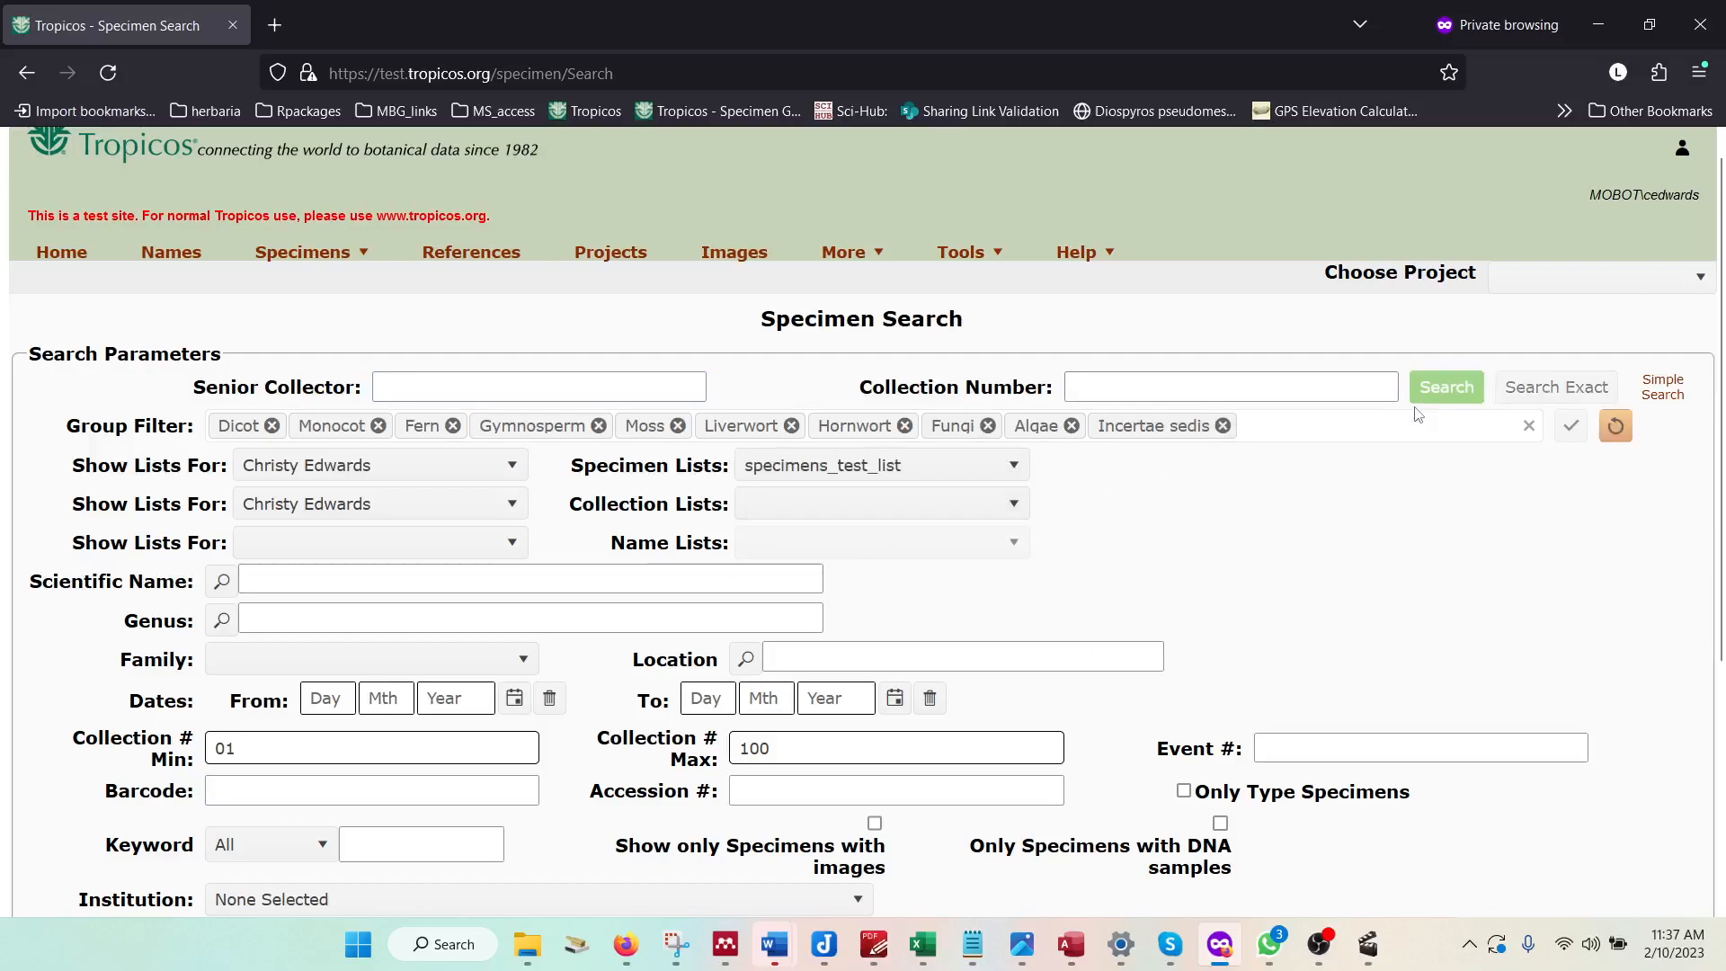
pyautogui.scroll(-4, 749, 616)
pyautogui.scroll(-5, 749, 616)
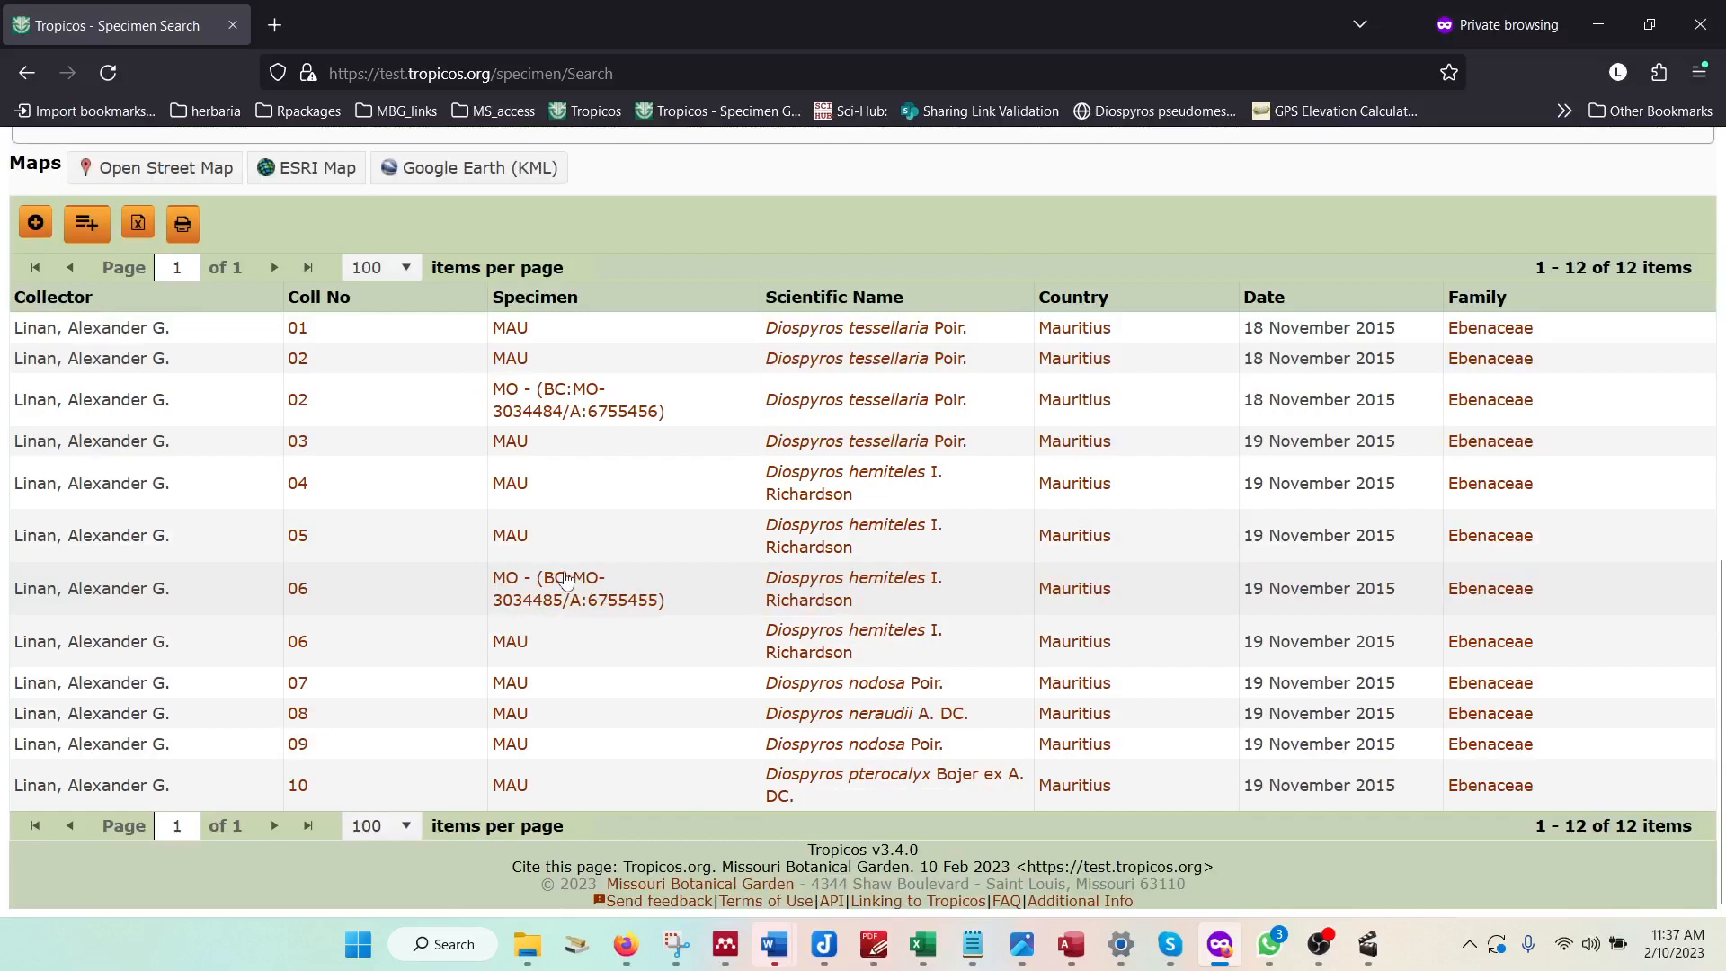
# Reset the specimen list filter to None Selected, search specimens by the collection list collections_test_list, and review the matching specimens
pyautogui.scroll(10, 327, 374)
pyautogui.click(923, 496)
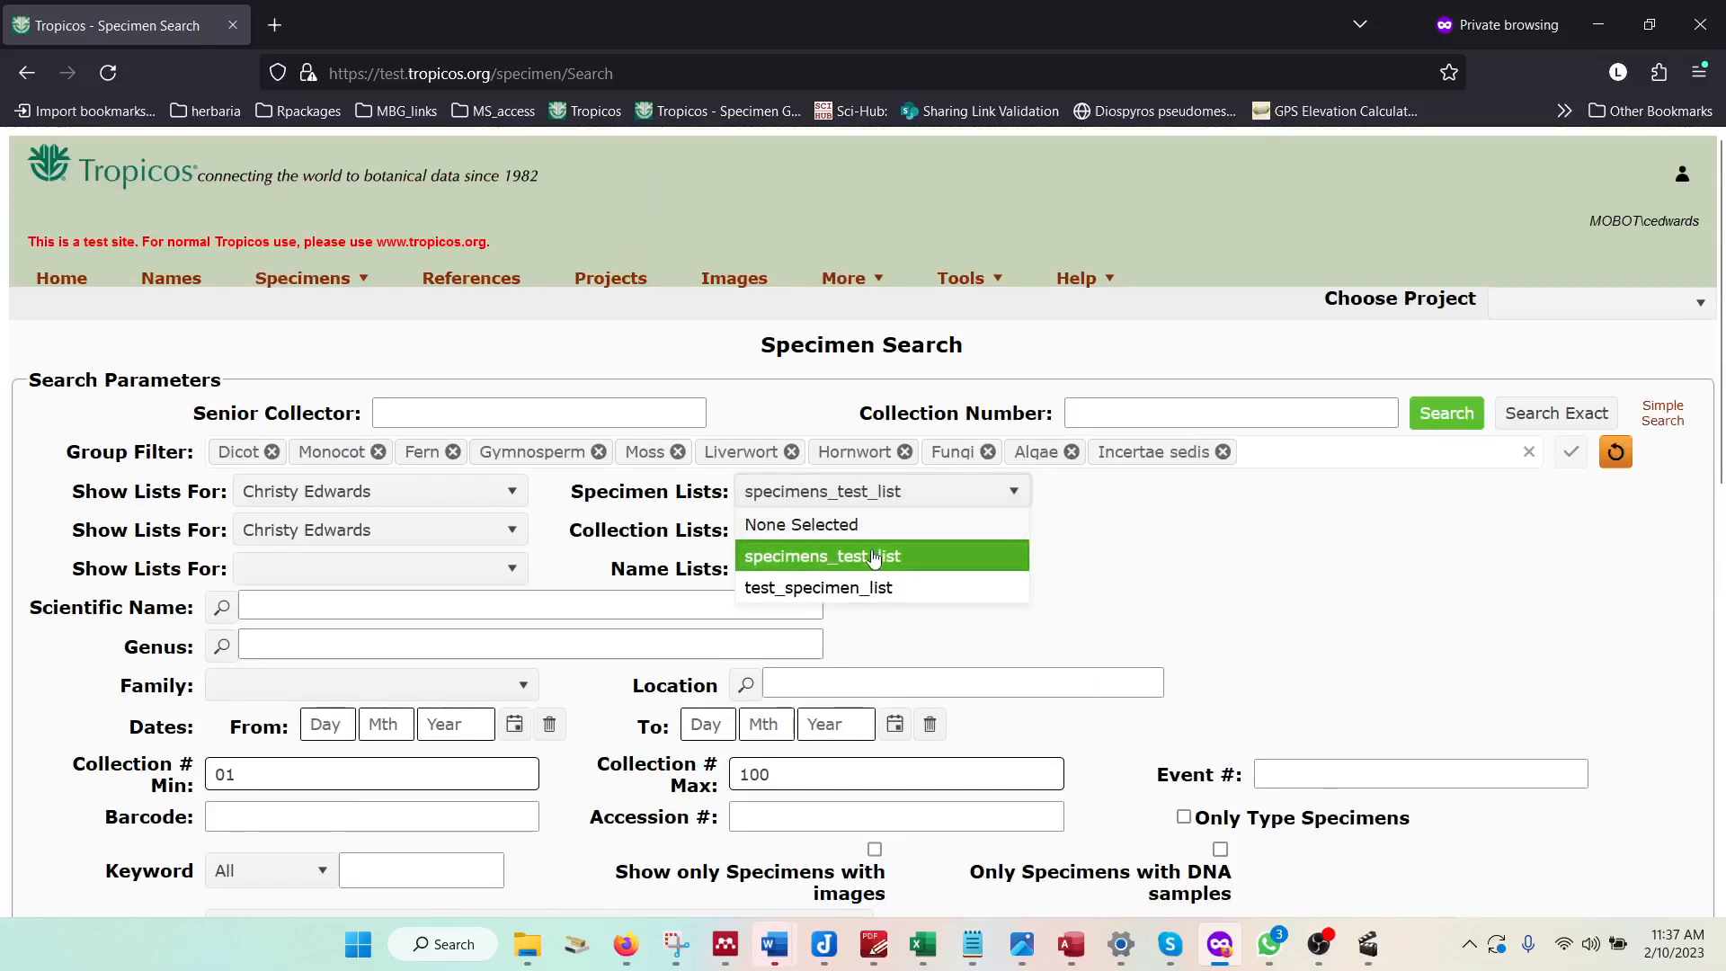
pyautogui.click(831, 525)
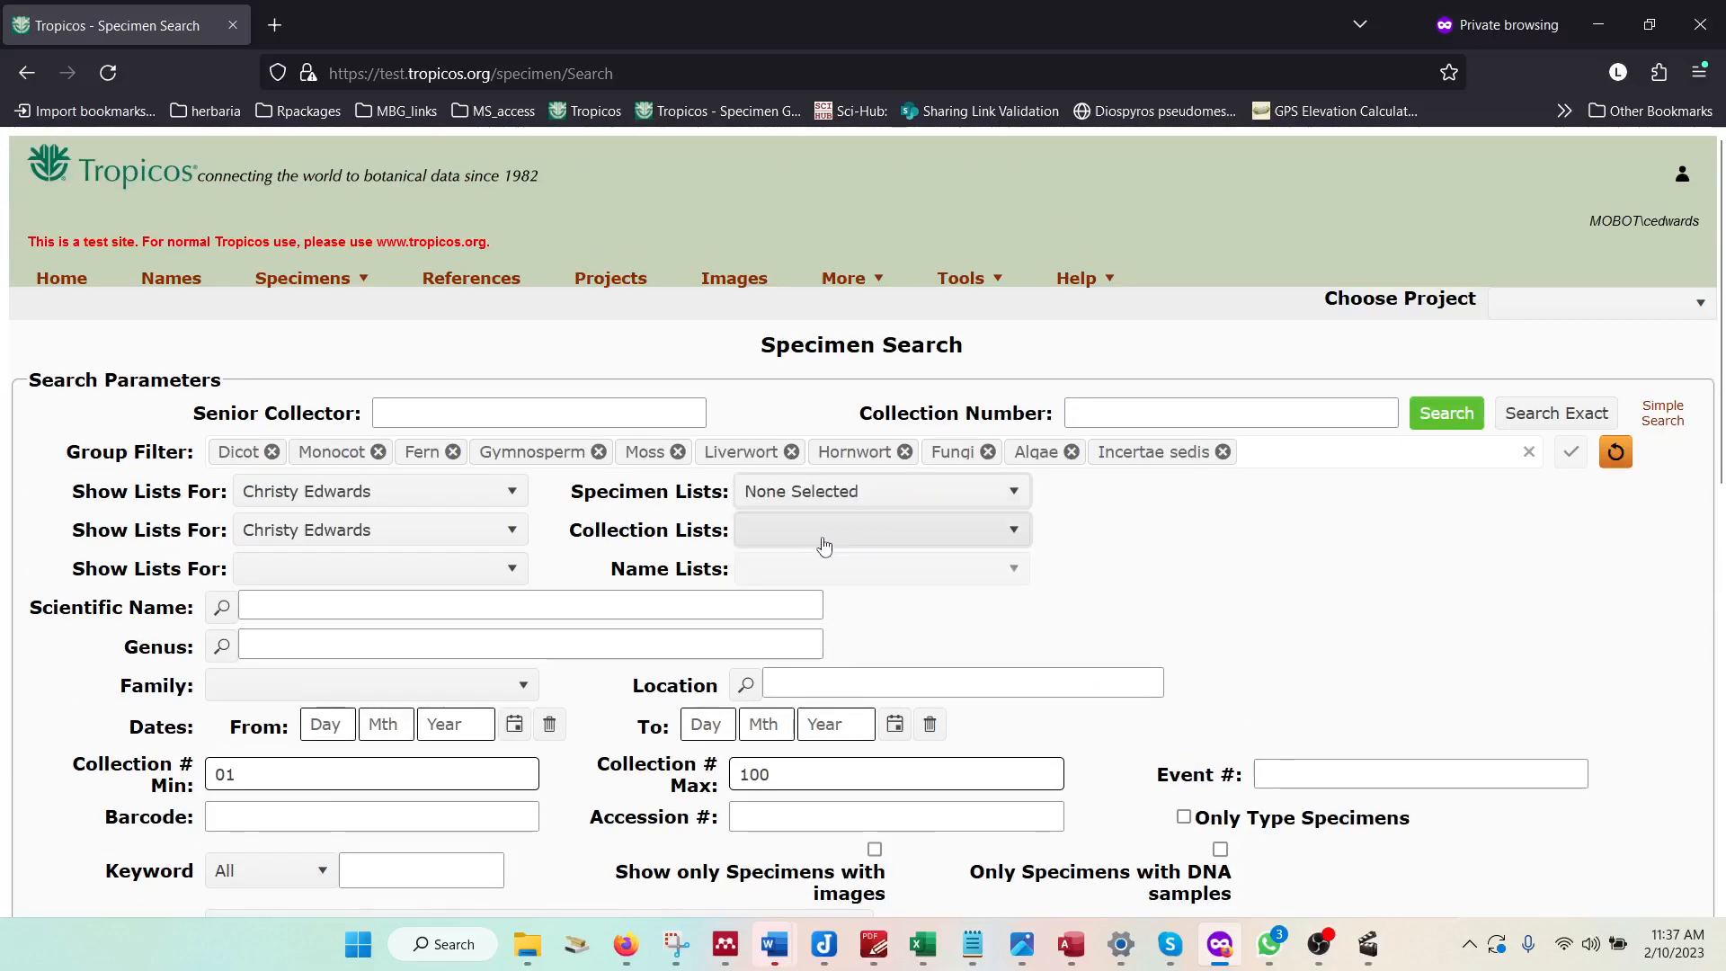
pyautogui.click(829, 533)
pyautogui.scroll(-3, 876, 594)
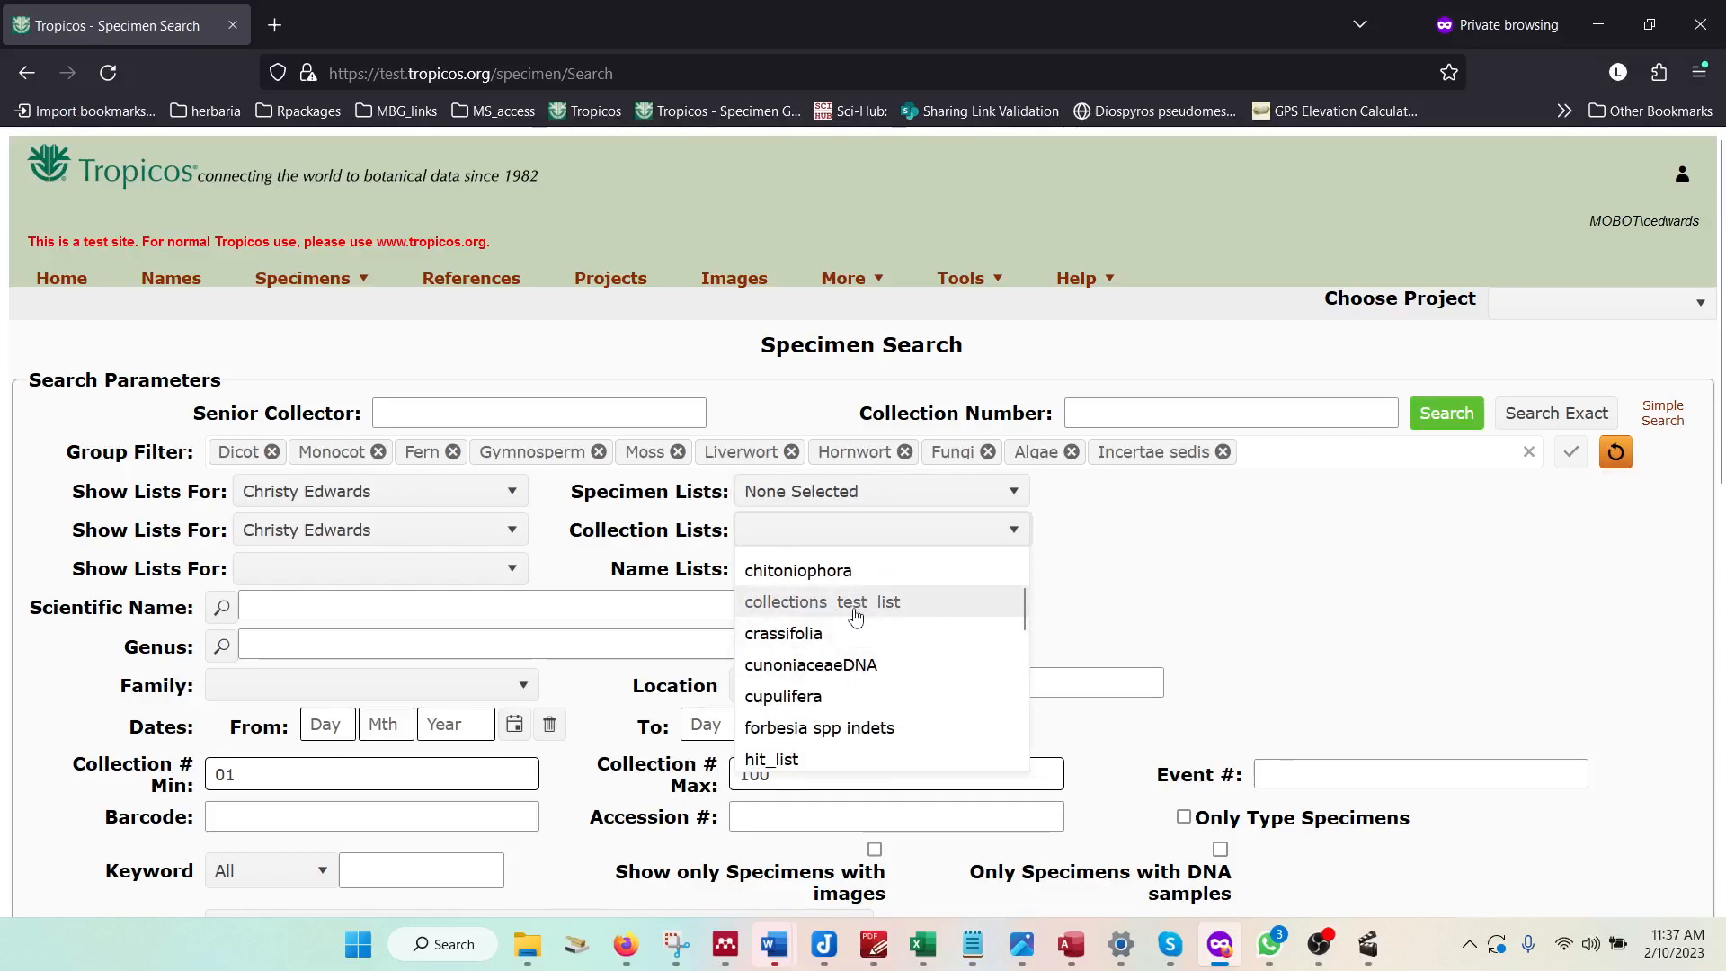
pyautogui.click(855, 616)
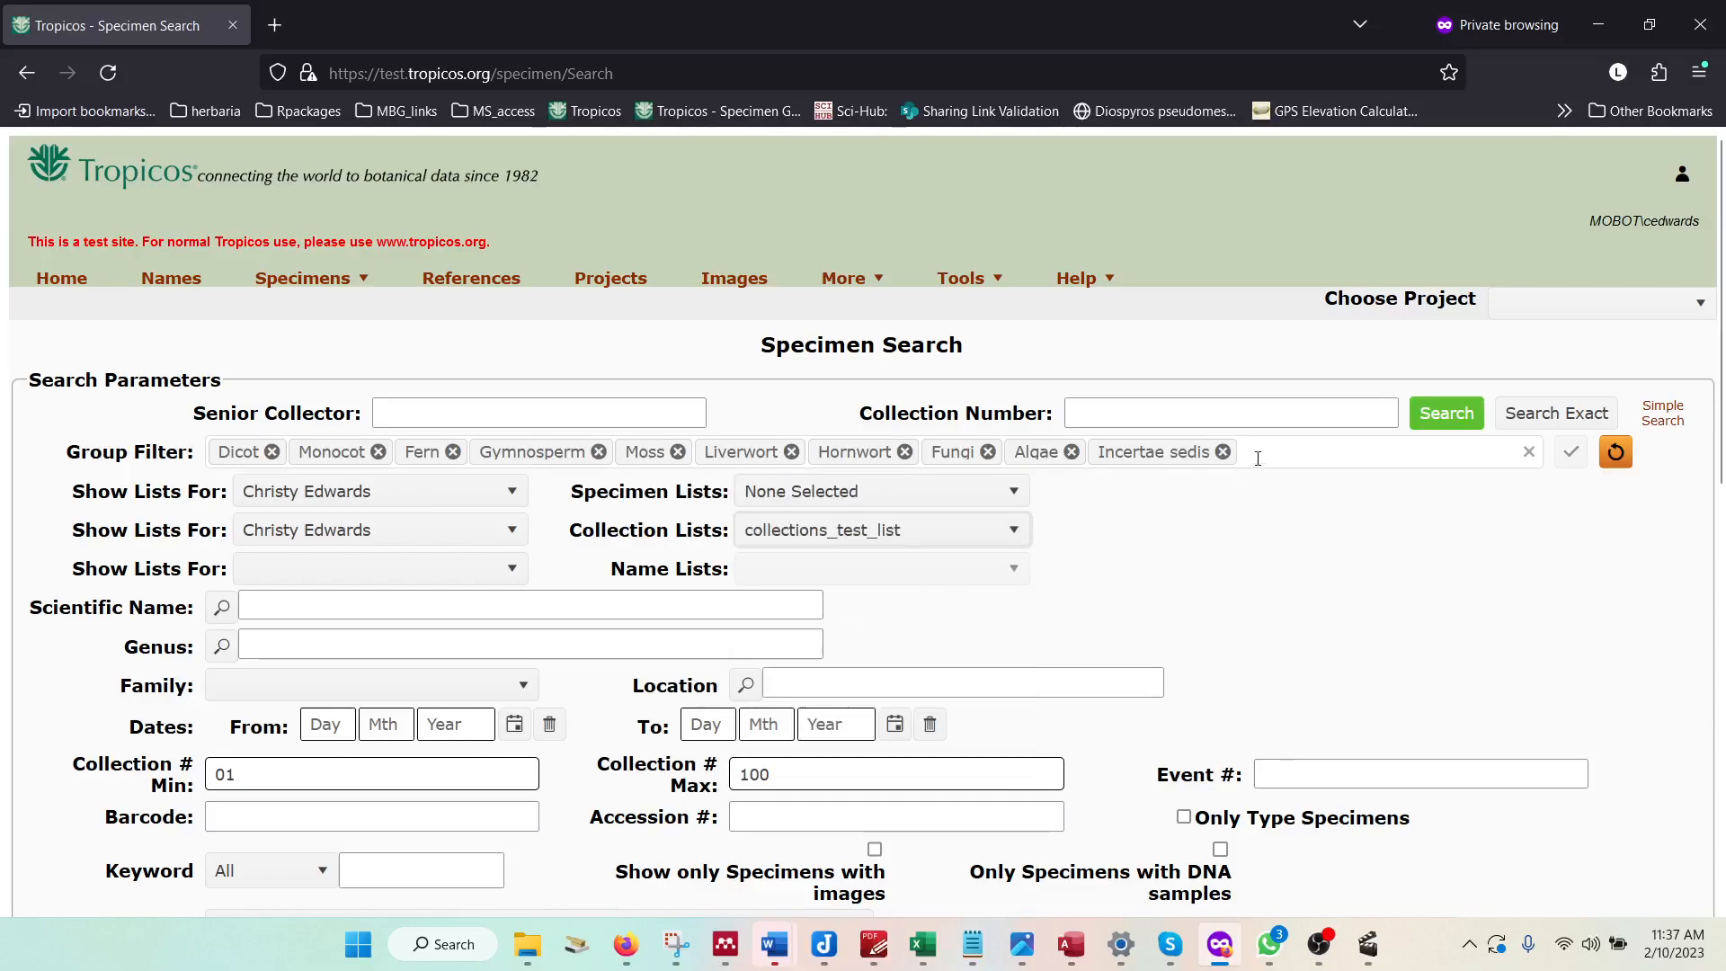
pyautogui.click(1441, 413)
pyautogui.scroll(-4, 1015, 558)
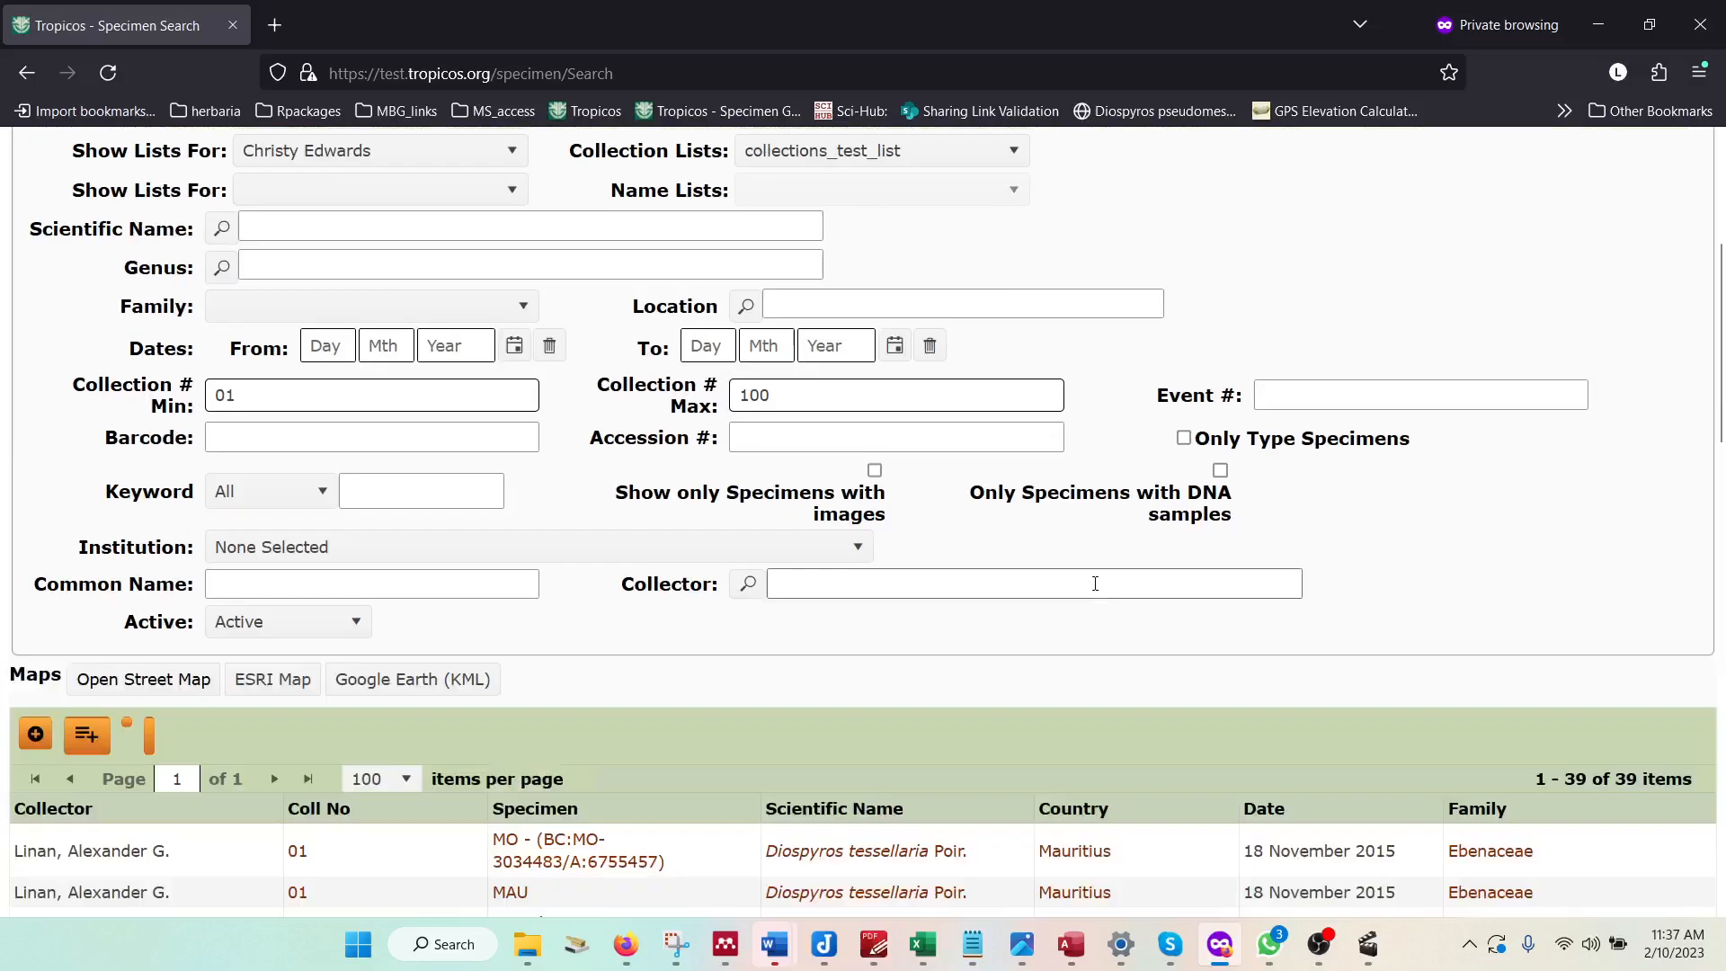
pyautogui.scroll(-15, 894, 616)
pyautogui.scroll(-6, 803, 527)
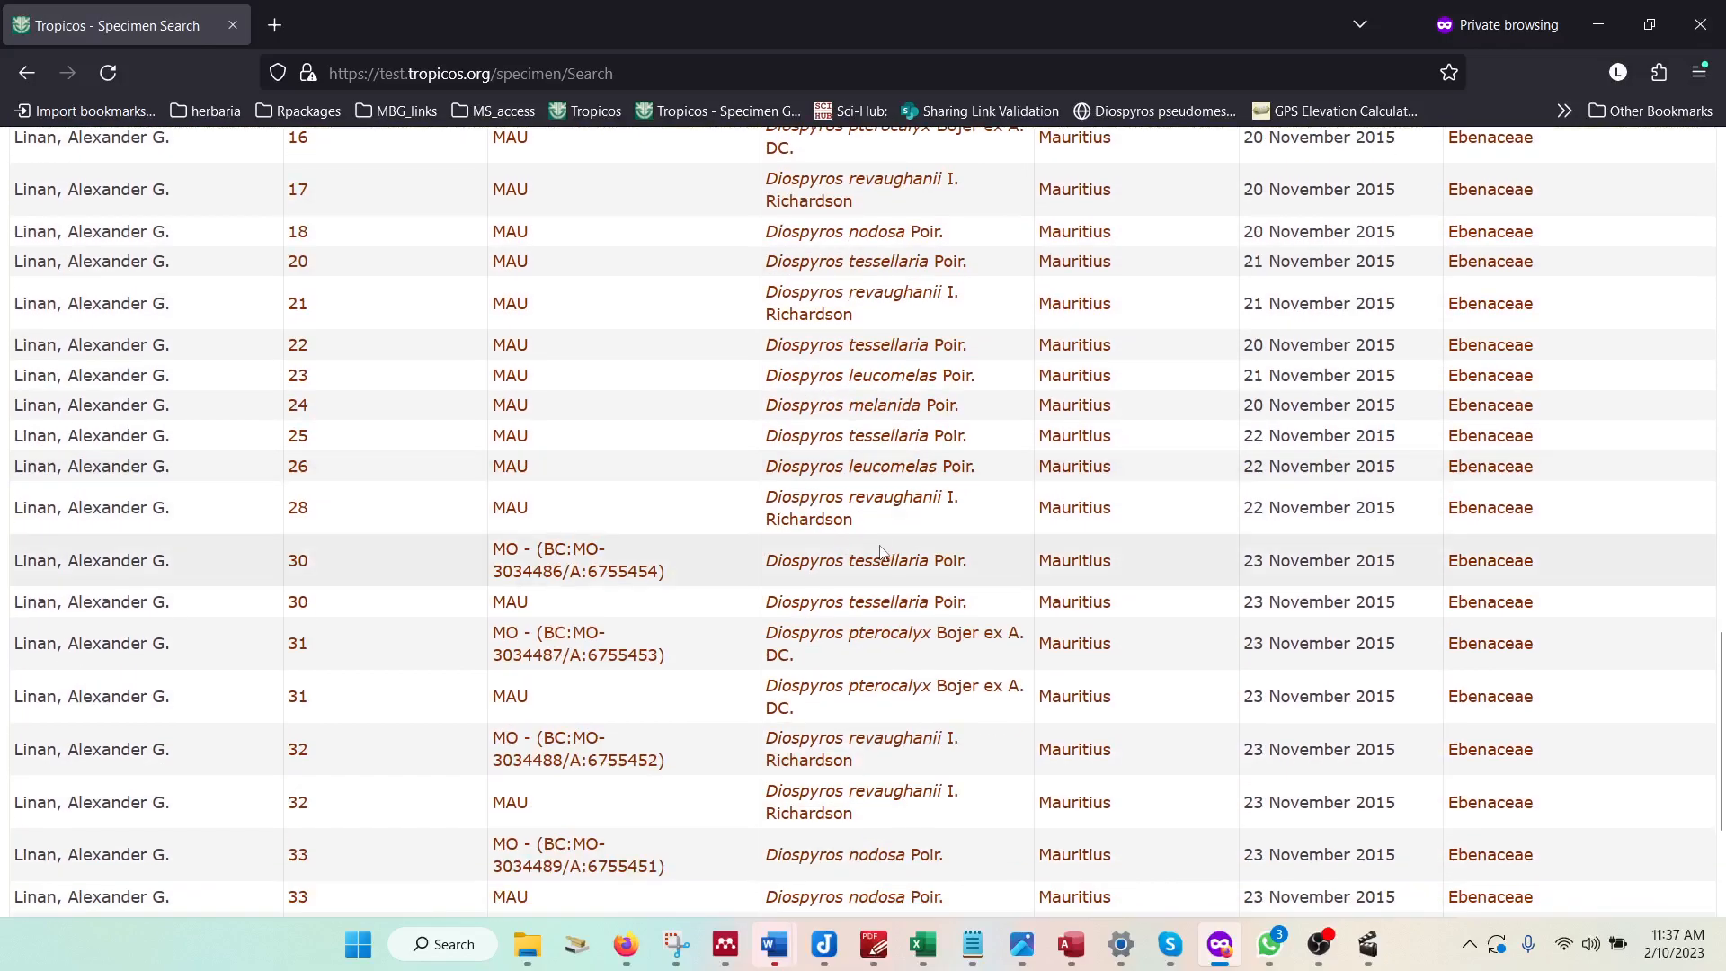
pyautogui.scroll(10, 879, 537)
pyautogui.scroll(15, 904, 544)
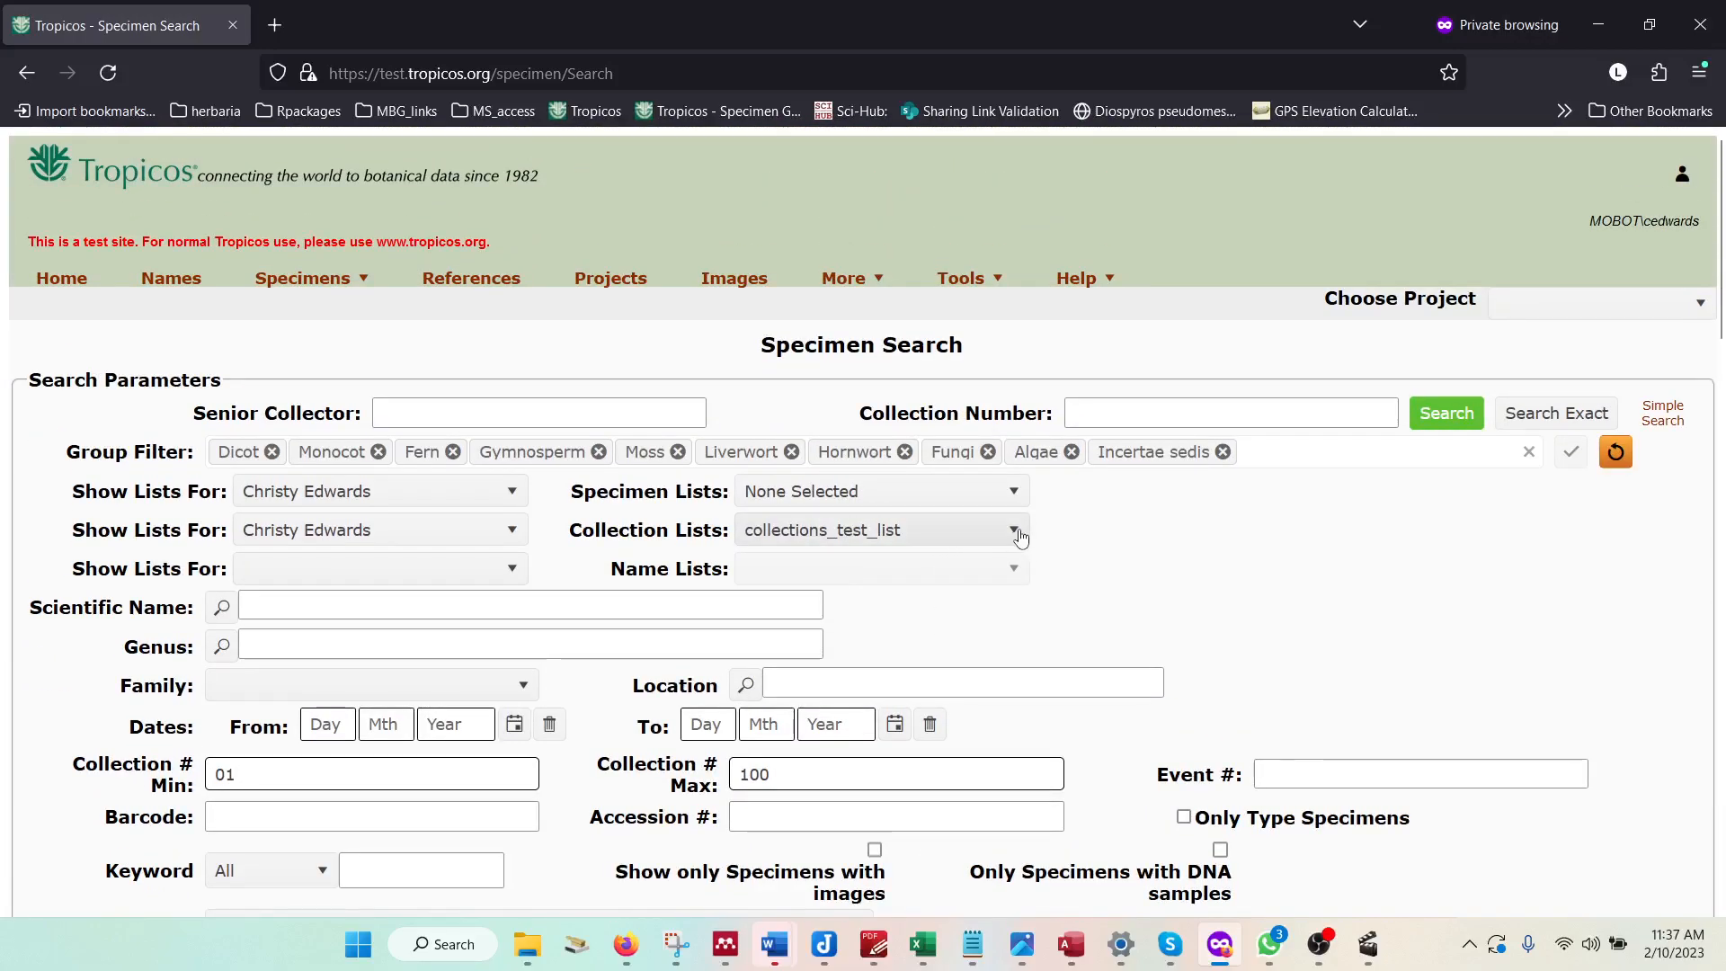
# Select the first five specimens in the search results, from the first collection number 01 row through collection number 03
pyautogui.scroll(-8, 1185, 596)
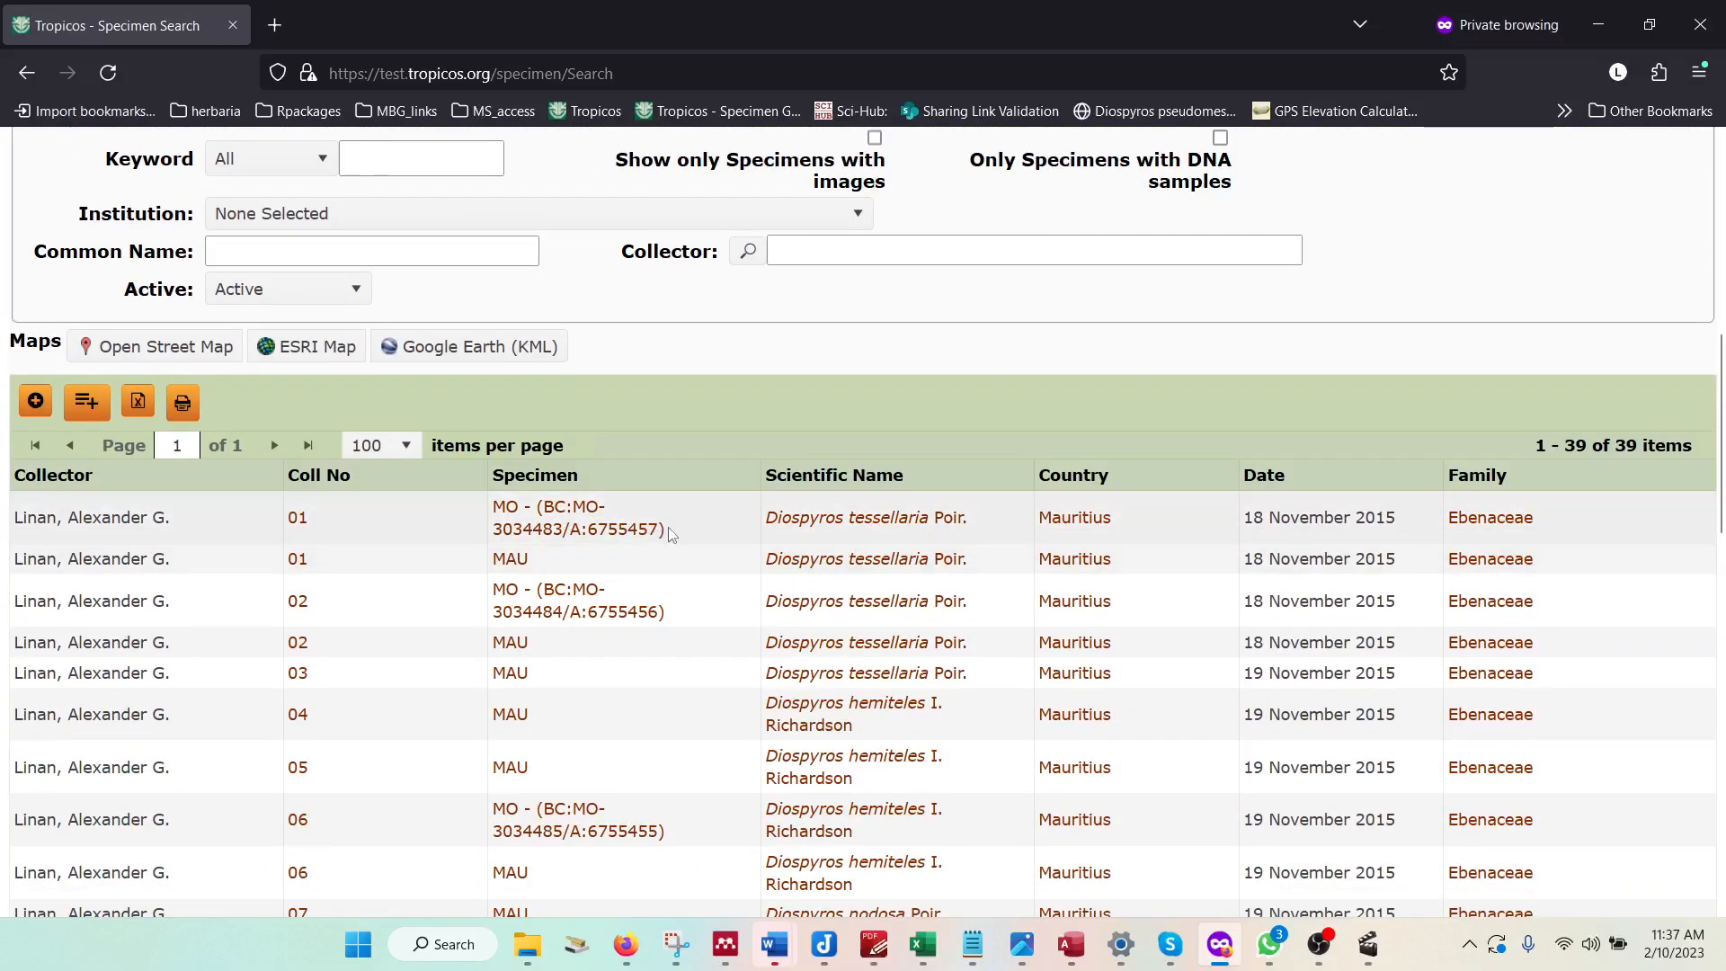
pyautogui.click(700, 529)
pyautogui.keyDown('shift'); pyautogui.click(681, 674); pyautogui.keyUp('shift')
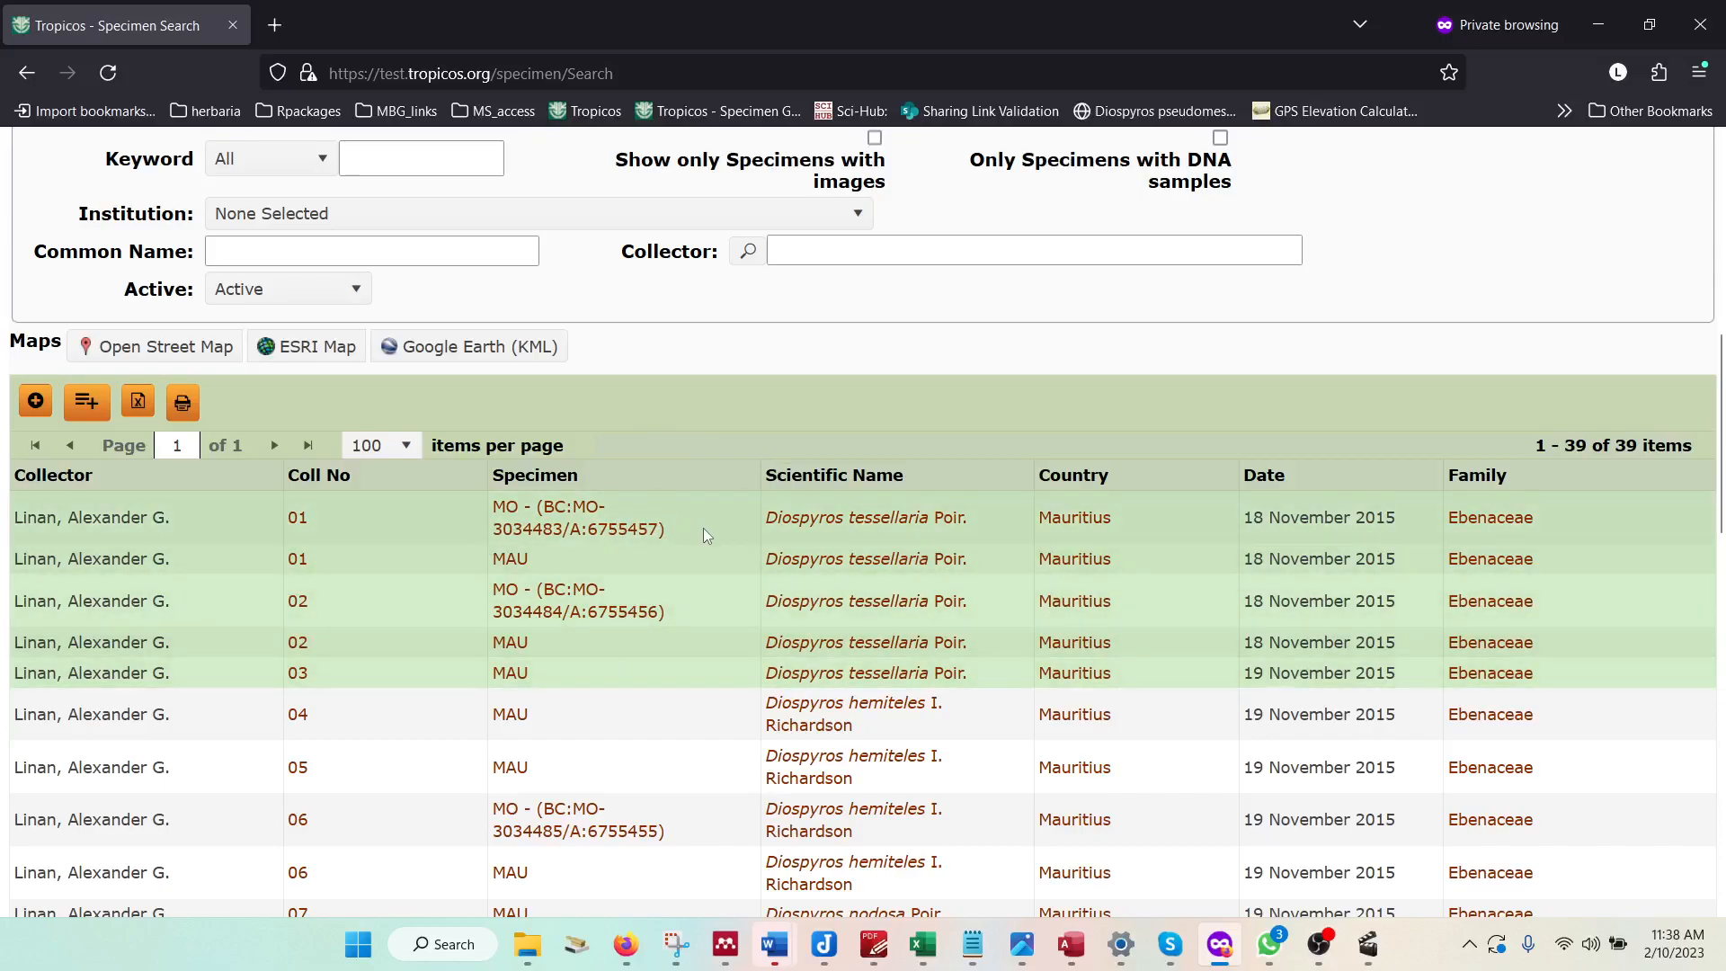
pyautogui.scroll(3, 702, 527)
pyautogui.scroll(-3, 239, 536)
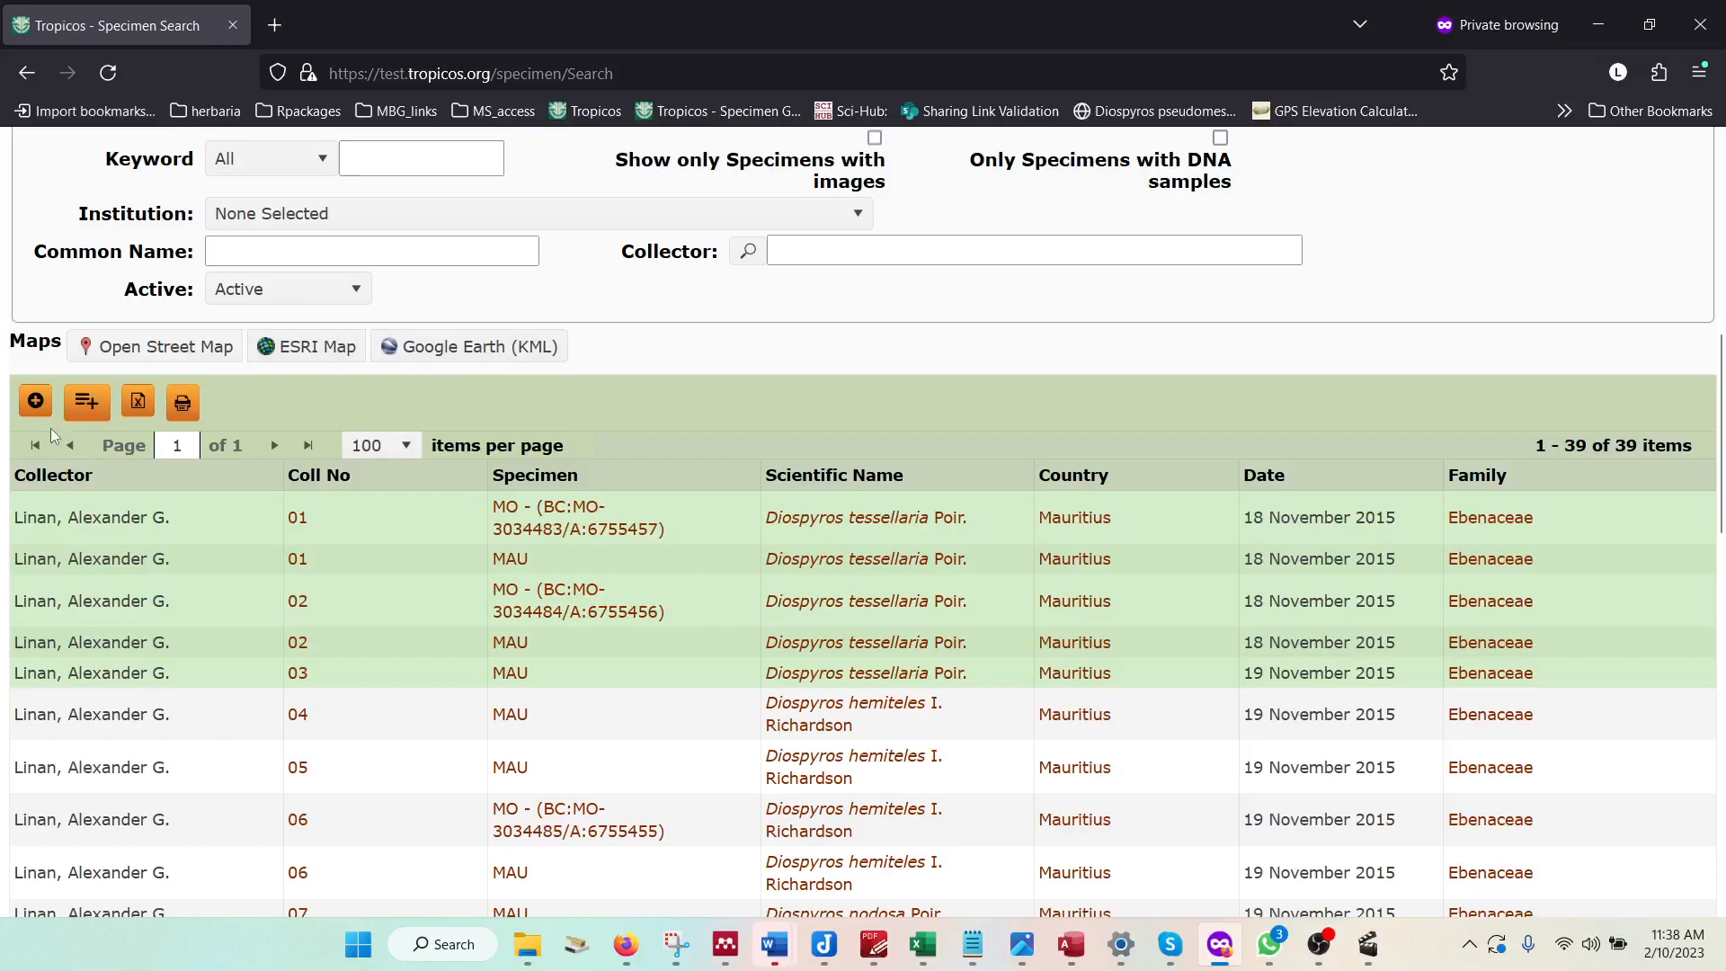
pyautogui.scroll(6, 749, 509)
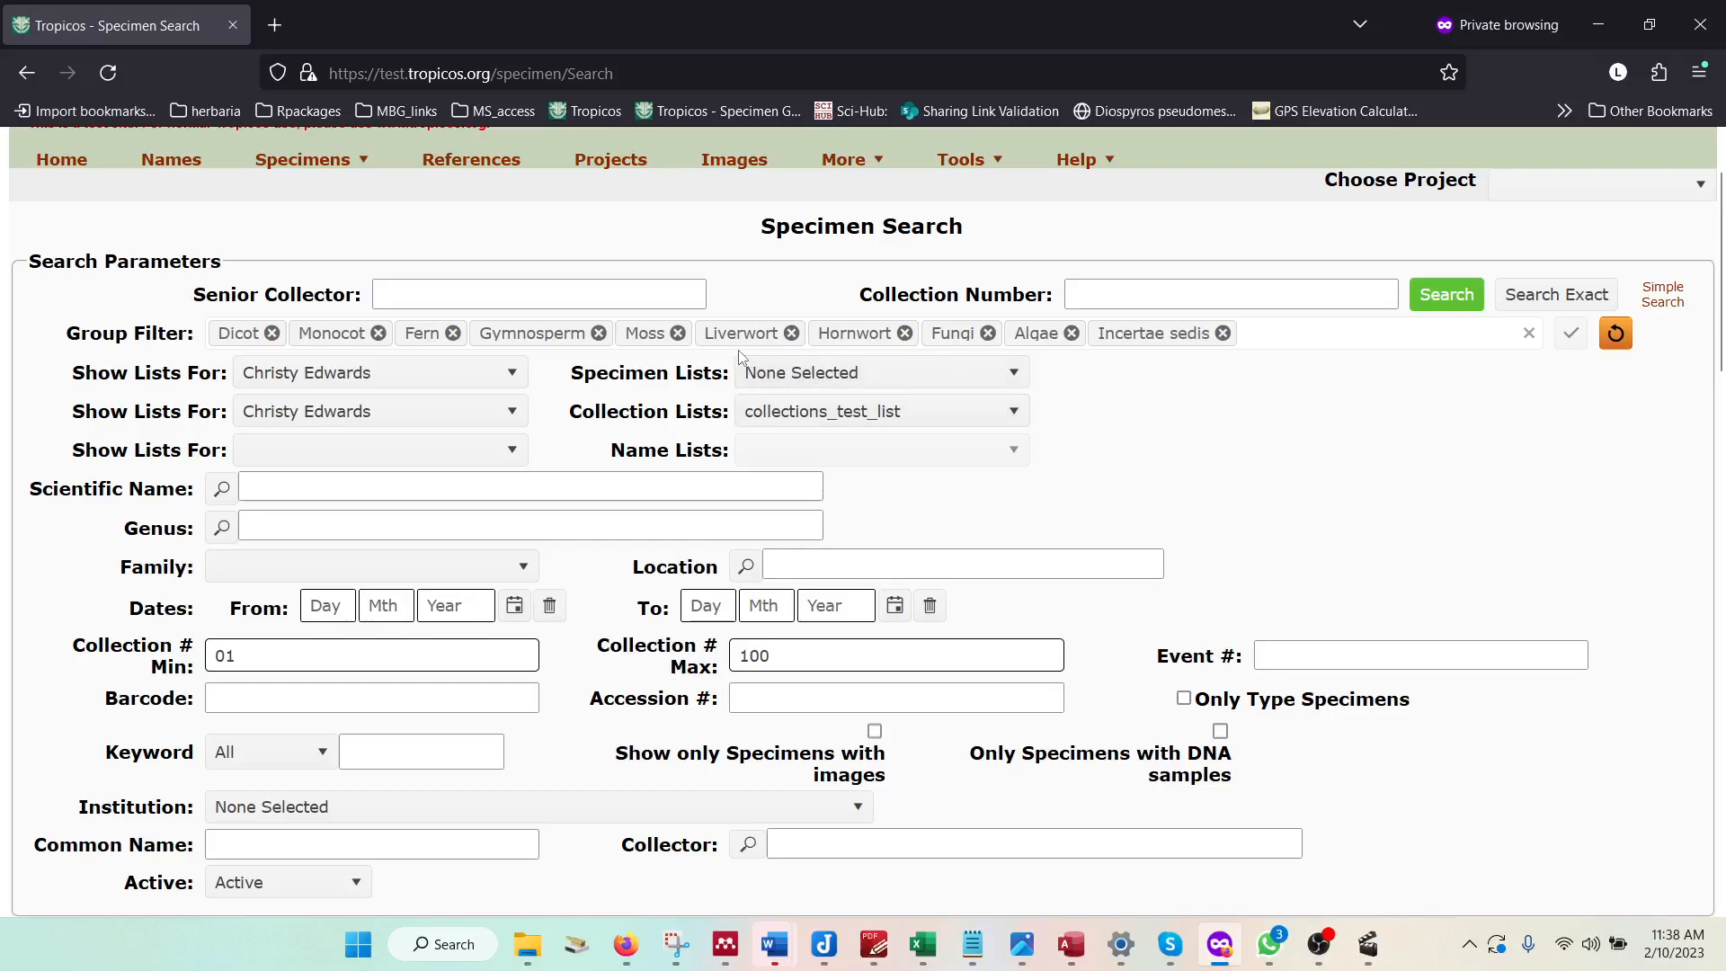
pyautogui.scroll(-3, 1155, 412)
pyautogui.scroll(1, 1155, 411)
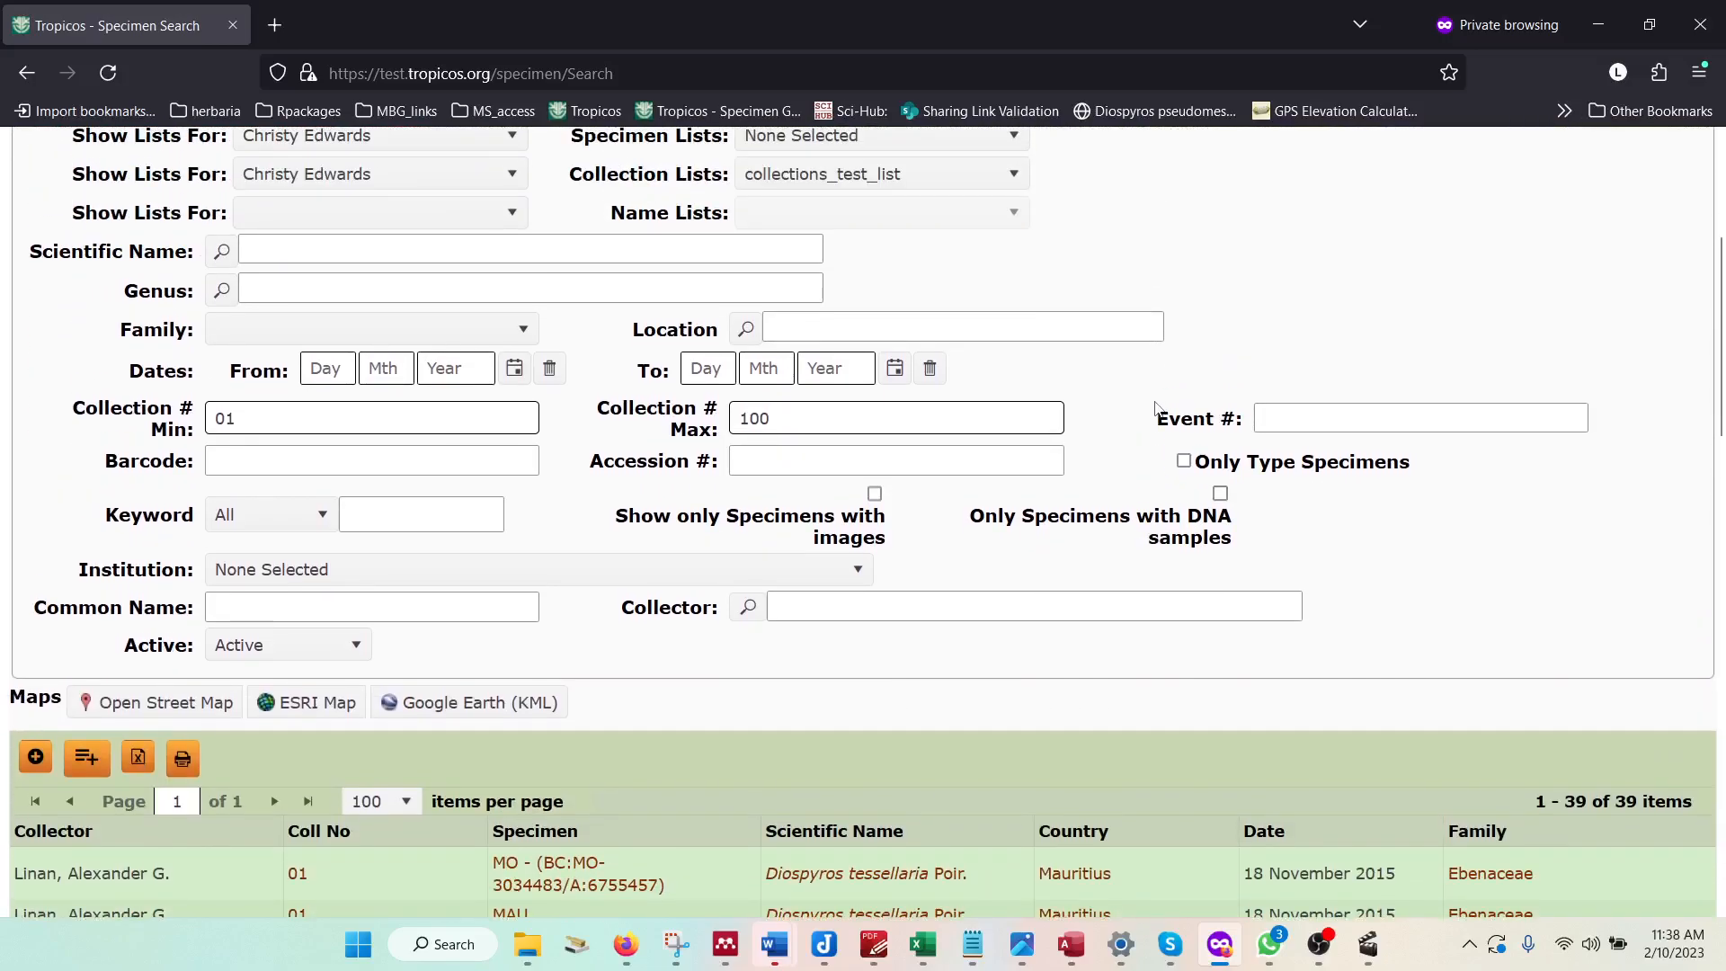